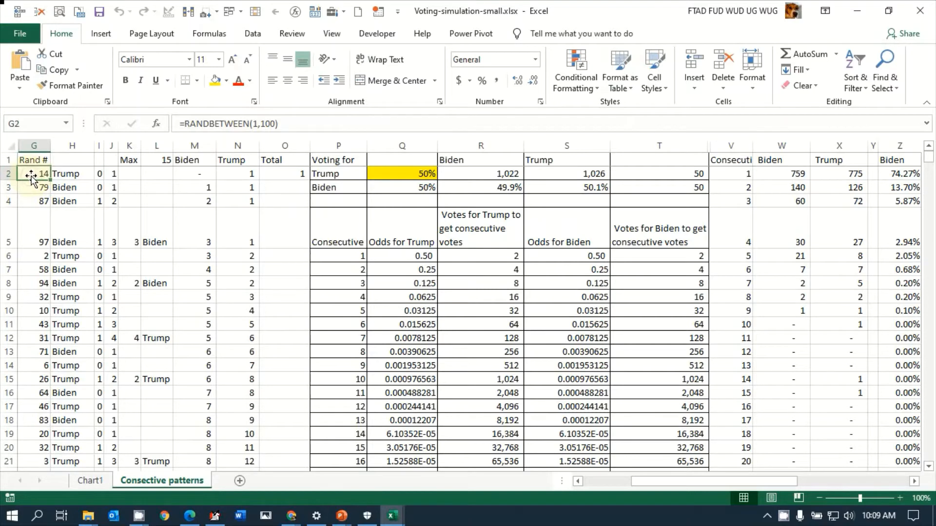
Review the random-number formulas in the Rand # column from row 2 down to row 16.
key(Down)
key(Down)
key(Down)
key(Down)
key(Down)
key(Down)
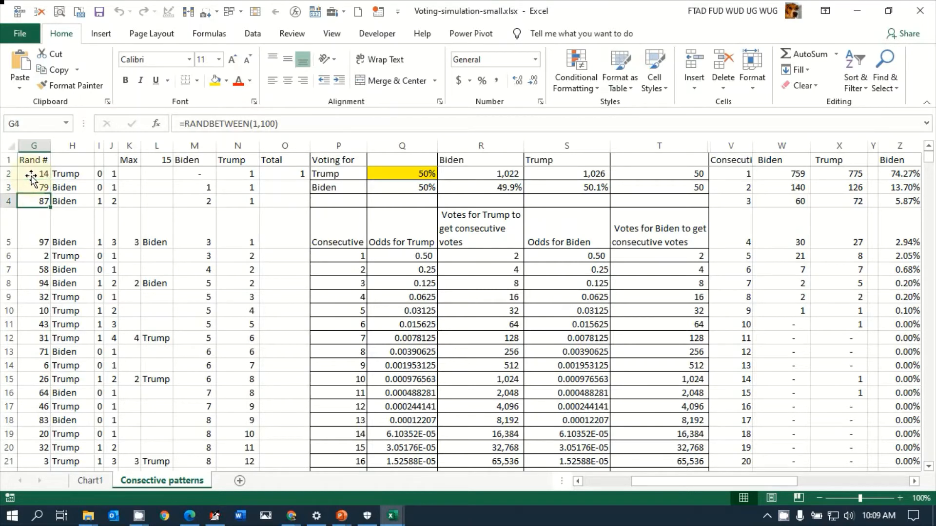
key(Down)
key(Down)
key(Down)
key(Down)
key(Down)
key(Down)
key(Down)
key(Down)
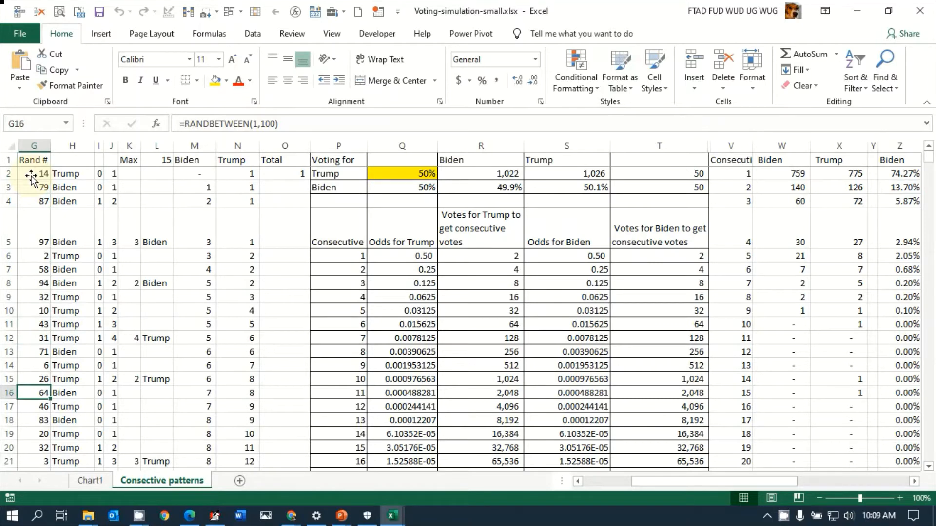
Recalculate the worksheet five times to generate fresh random numbers and simulated votes.
key(F9)
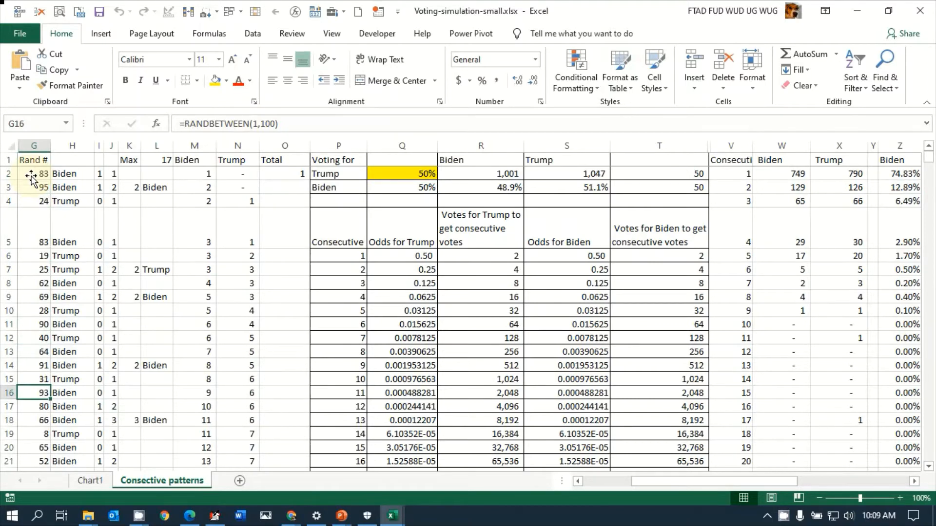
key(F9)
key(F9)
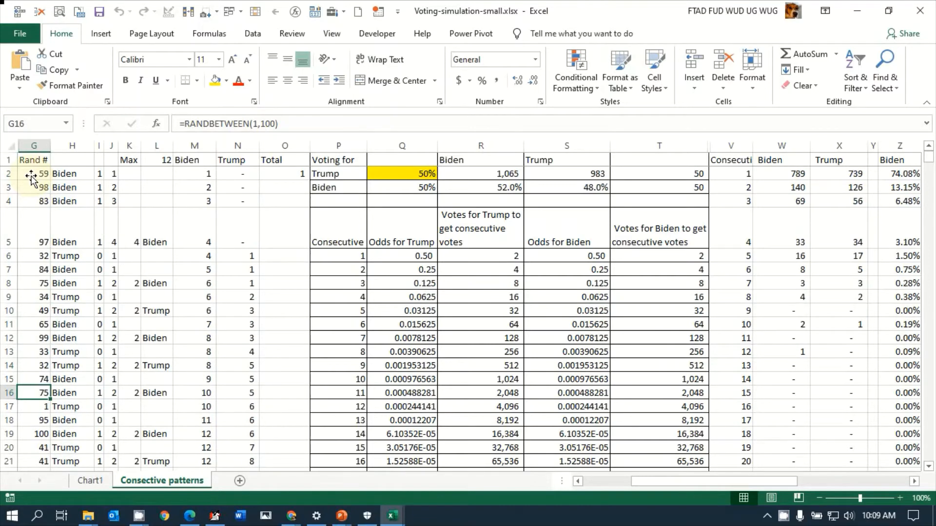
key(F9)
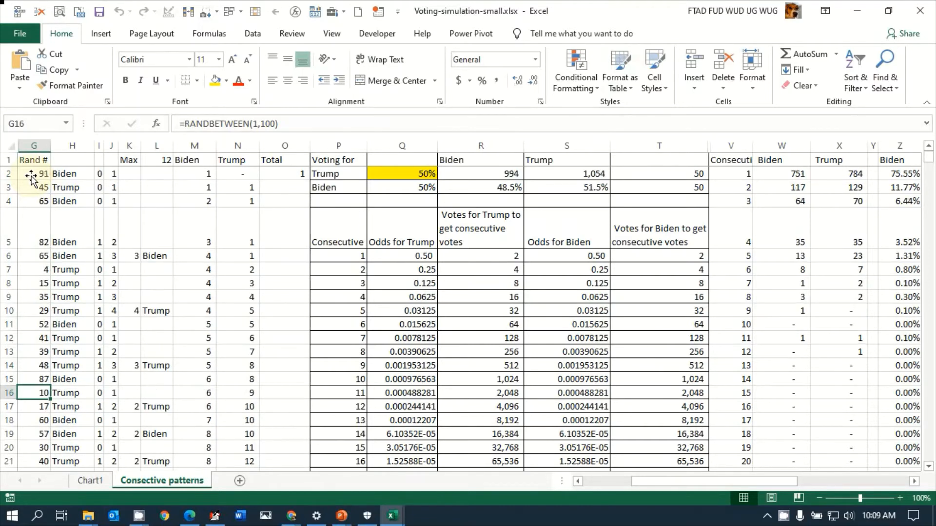
key(F9)
Check the last row and the entry count of the Rand # column, and return to its first random number.
key(ctrl+Down)
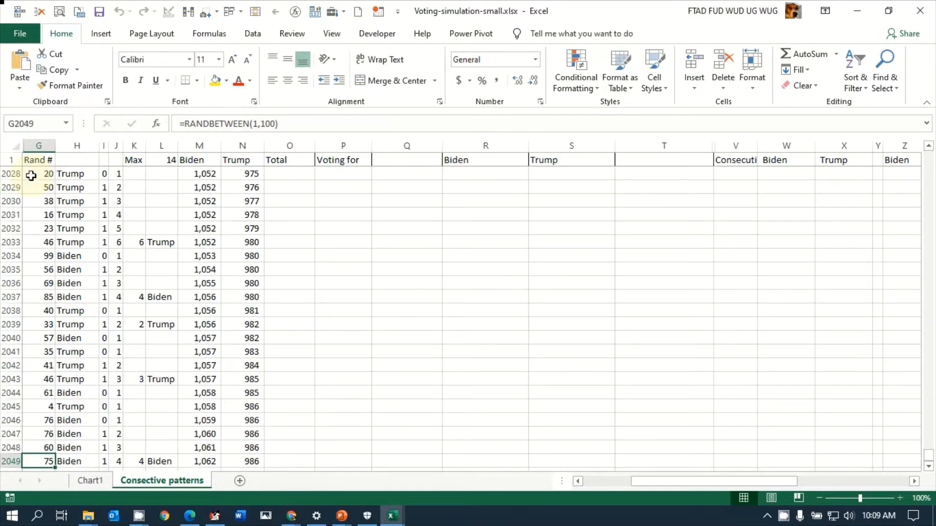
click(38, 144)
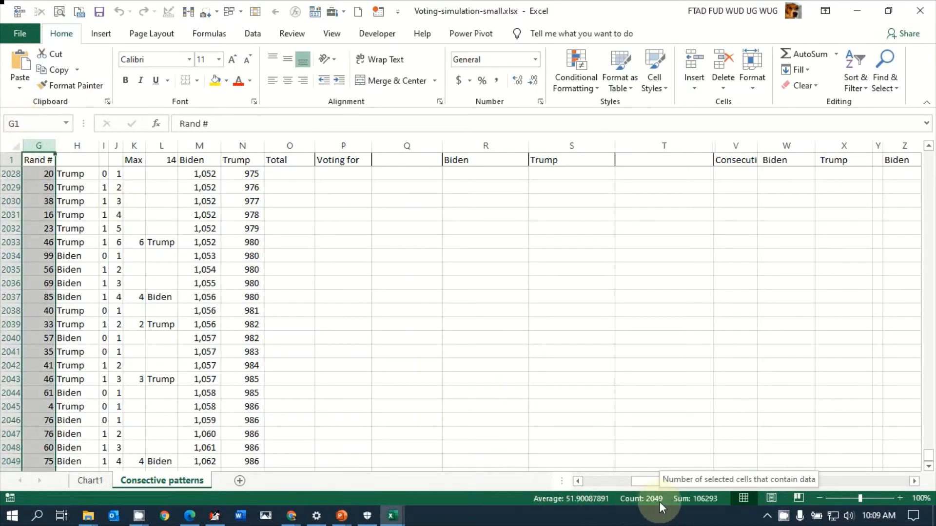
click(30, 160)
key(Down)
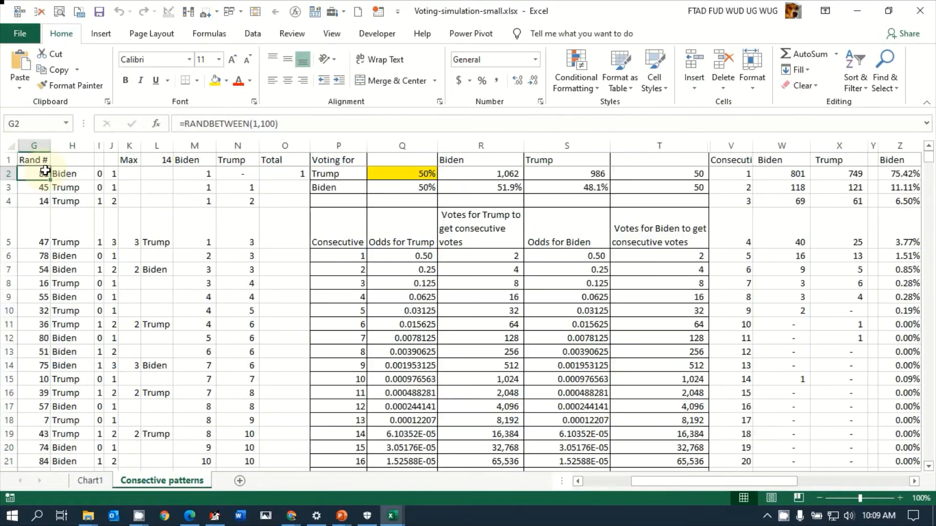
Examine the random-number formulas in the first few rows of the Rand # column.
key(Down)
key(Down)
key(Down)
key(Down)
key(Up)
key(Up)
key(Up)
key(Up)
key(Up)
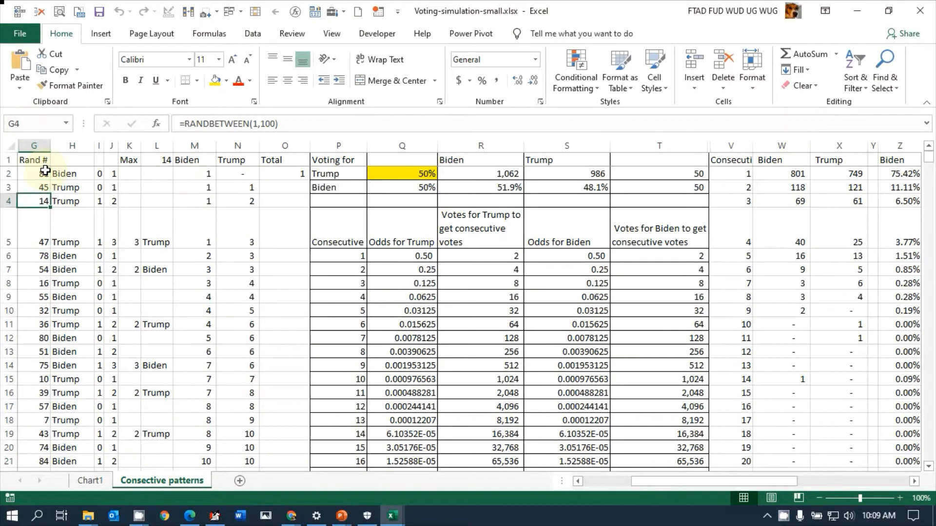
key(Down)
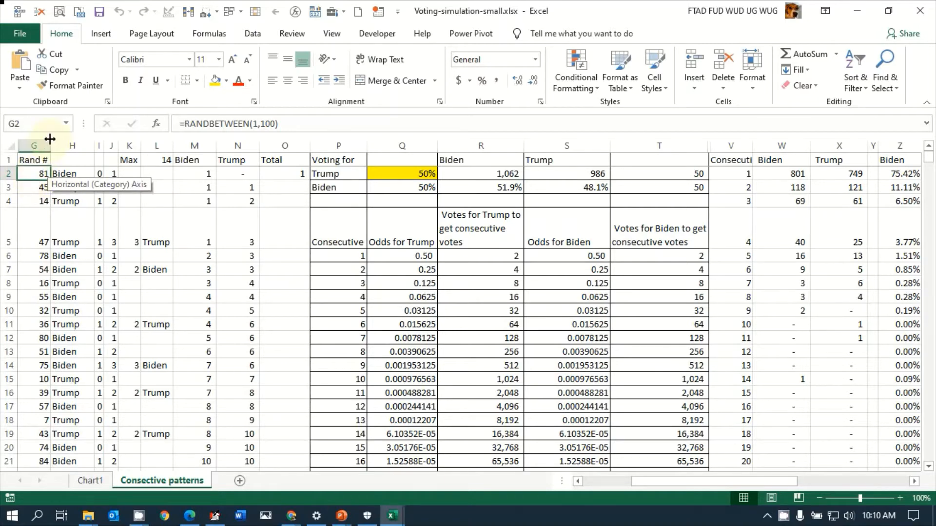
Unhide all hidden columns across the entire Consective patterns sheet.
click(14, 144)
right_click(19, 144)
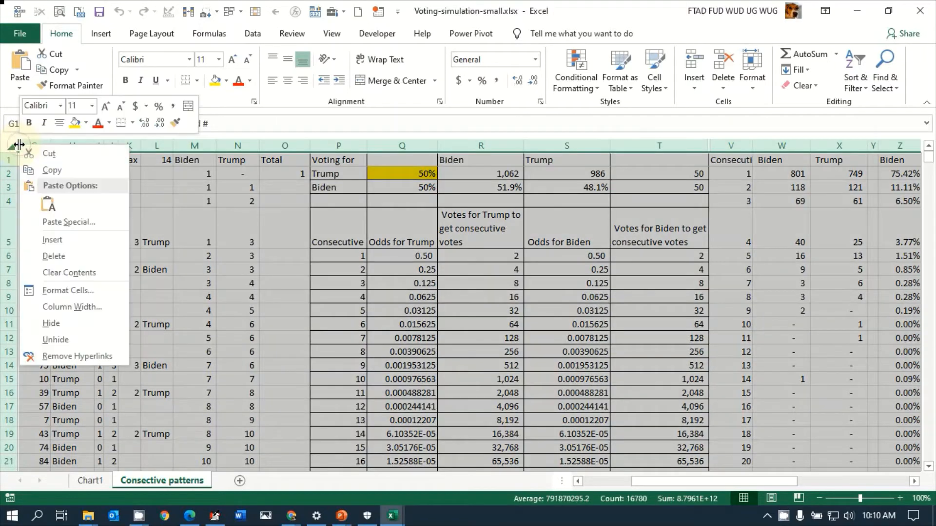
click(63, 339)
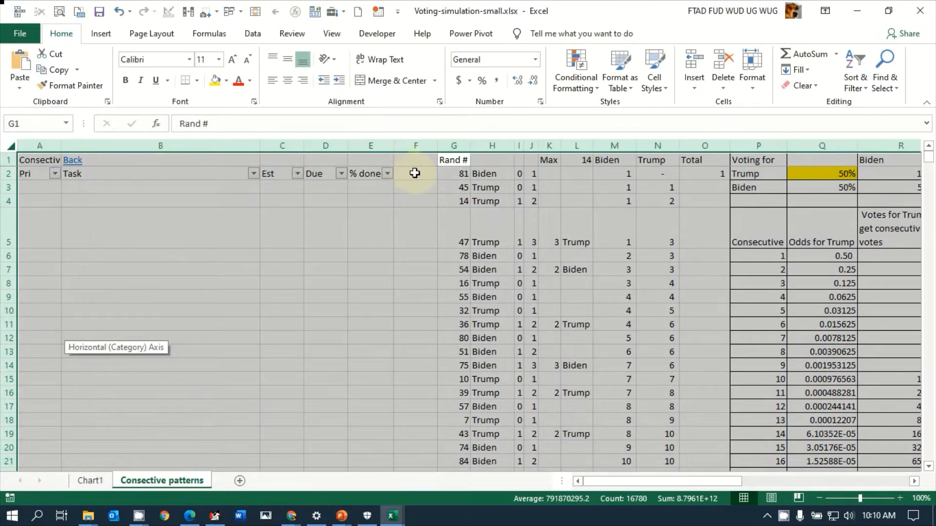
Hide columns A through F so the sheet starts at the Rand # column.
click(46, 147)
drag(48, 154, 210, 161)
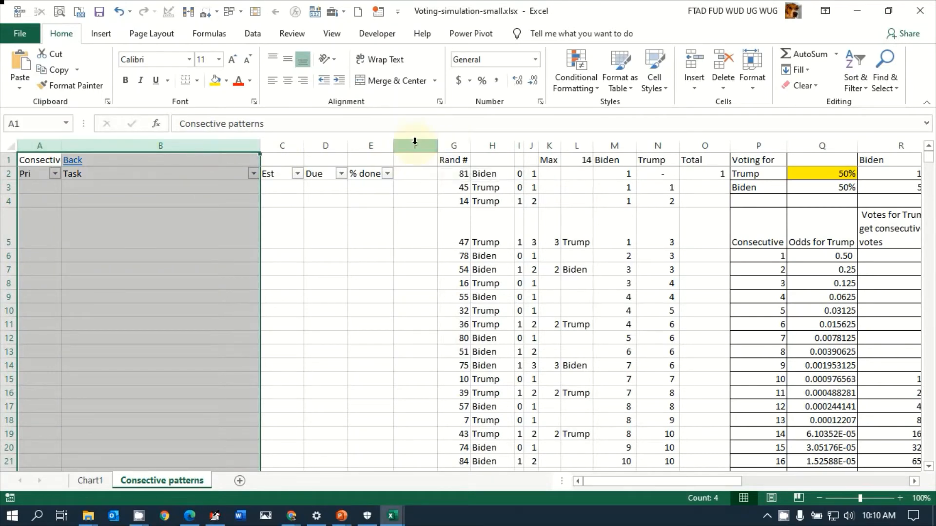
click(182, 176)
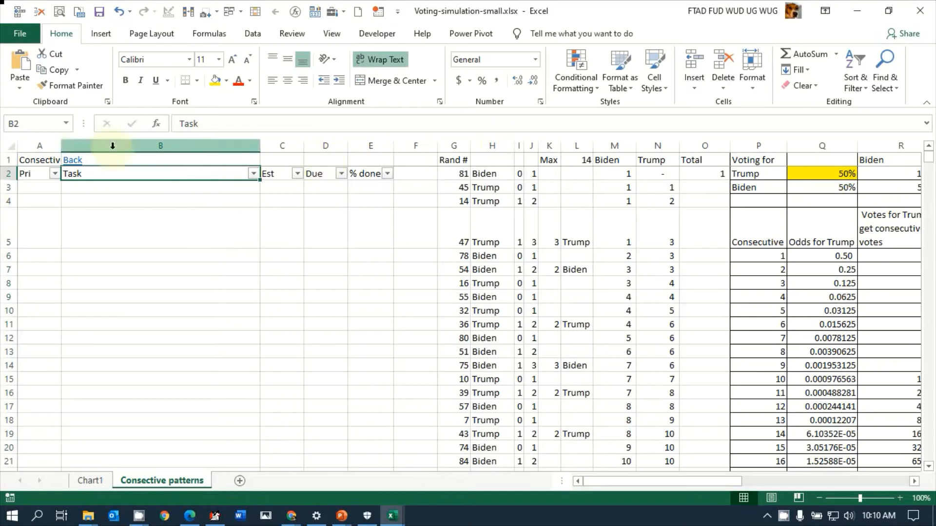
drag(36, 146, 415, 144)
right_click(415, 143)
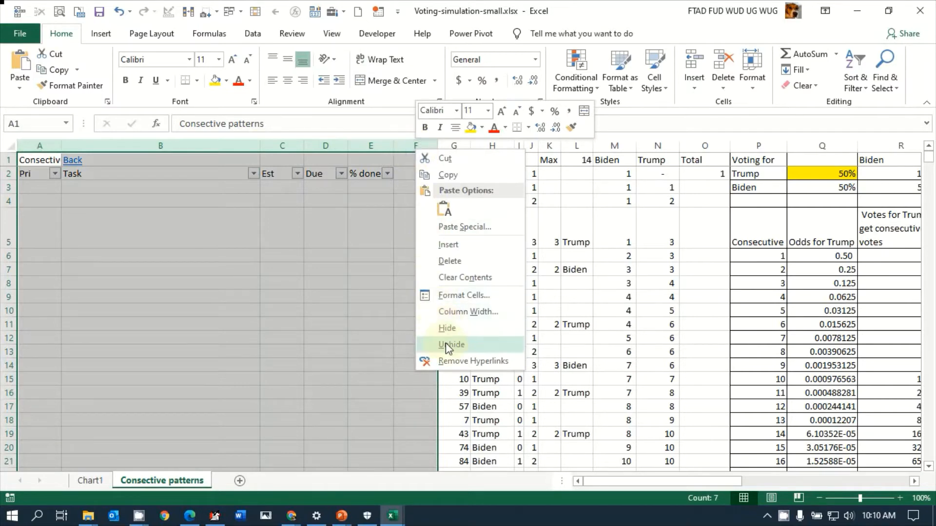
click(445, 329)
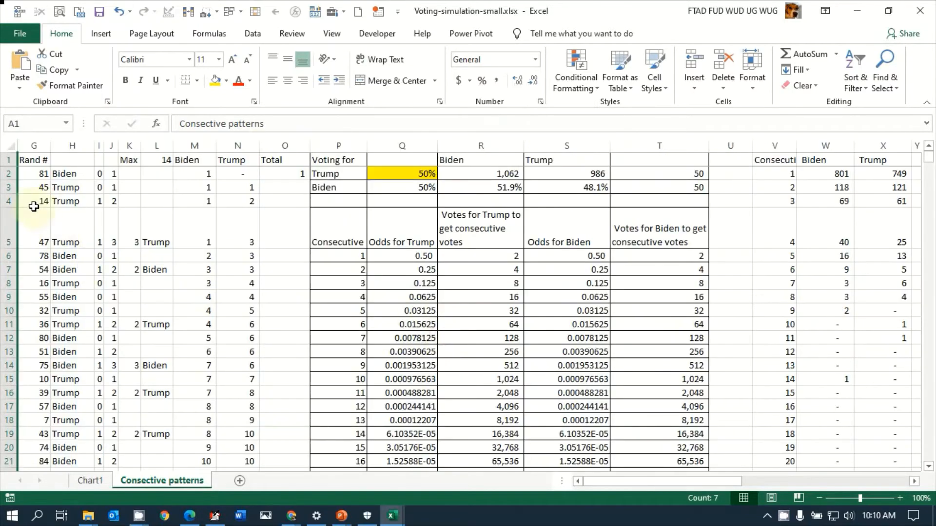
Examine the IF formulas in column H that assign a vote to each random number, covering rows 2 to 6.
click(29, 173)
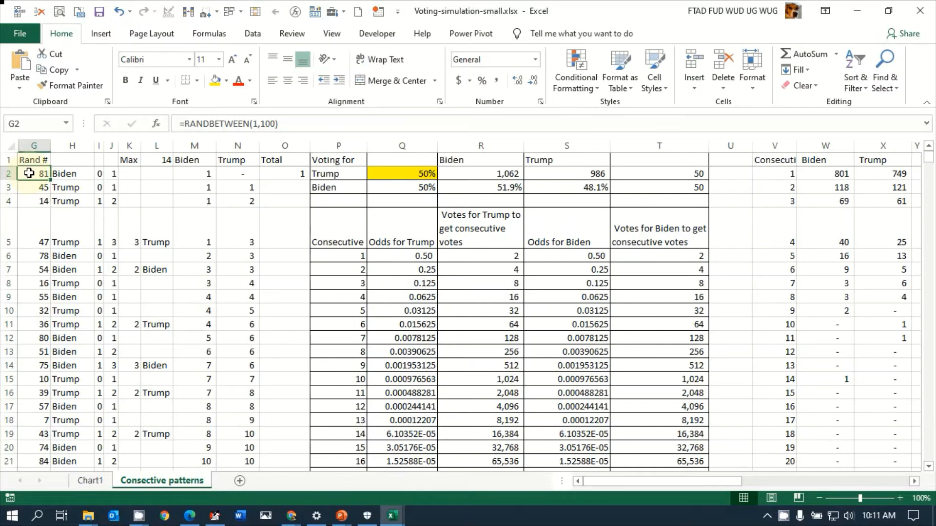
key(Right)
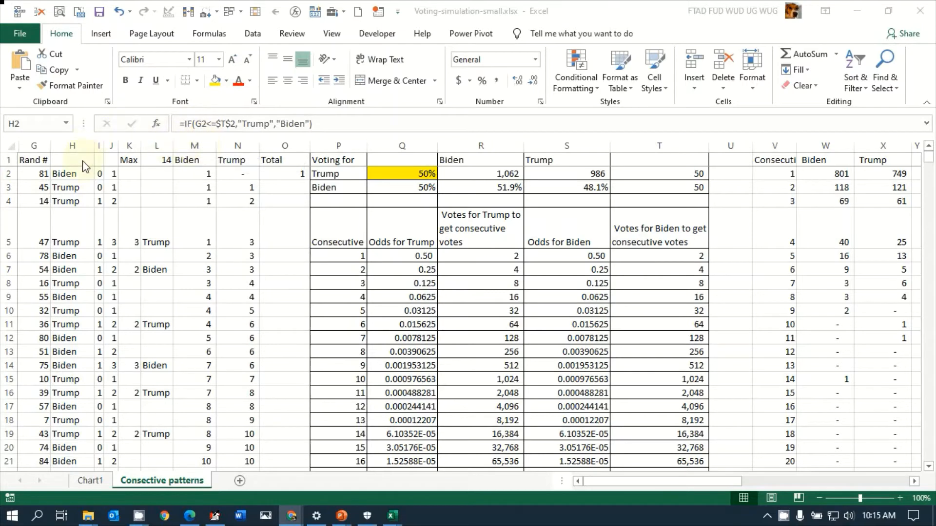
click(78, 175)
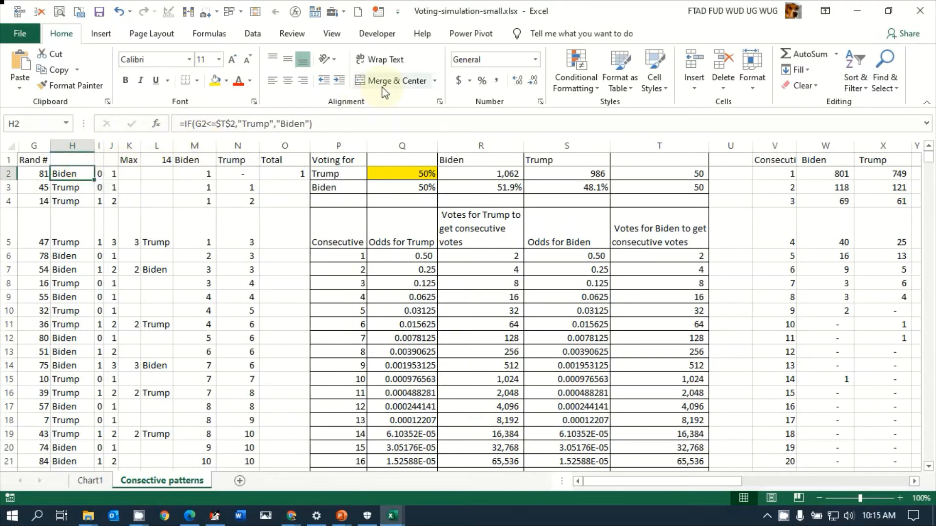
key(Down)
key(Down)
key(Down)
key(Down)
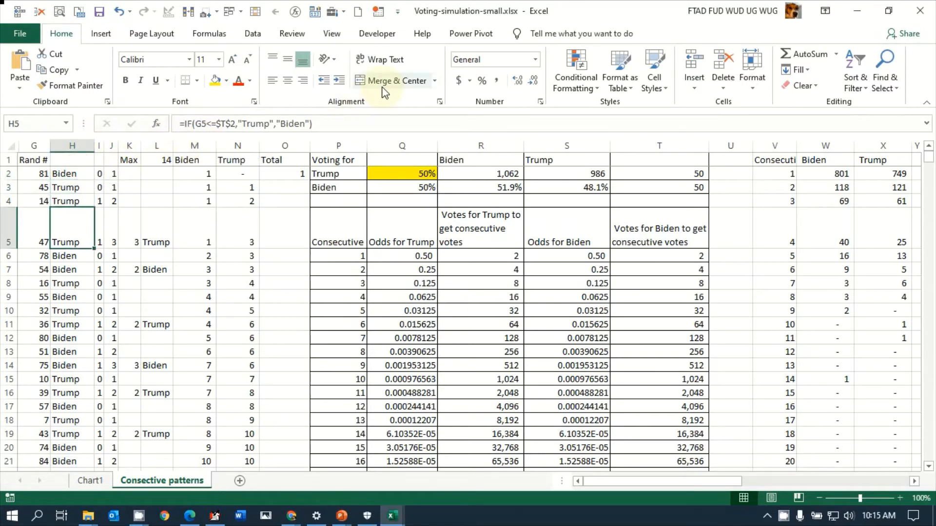
key(Down)
key(Up)
key(Up)
key(Up)
key(Up)
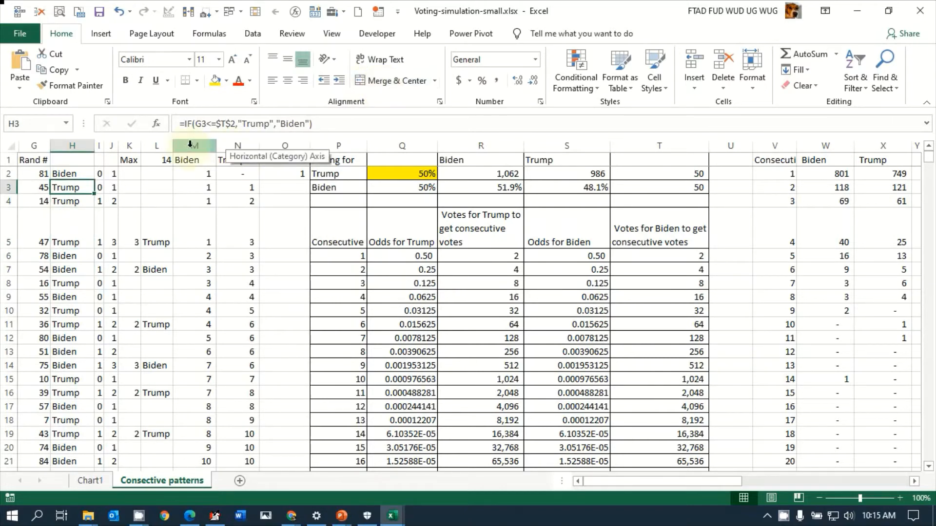
key(Down)
key(Down)
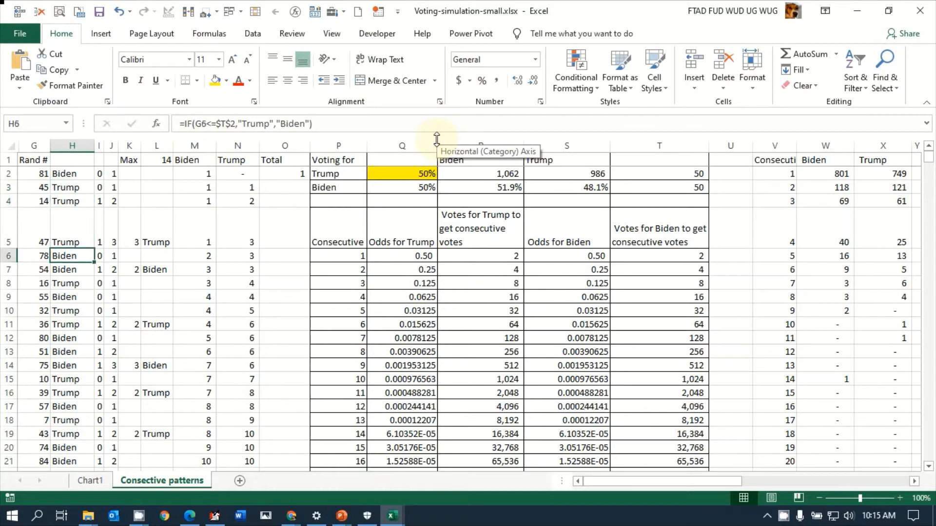
key(Up)
key(Up)
key(Up)
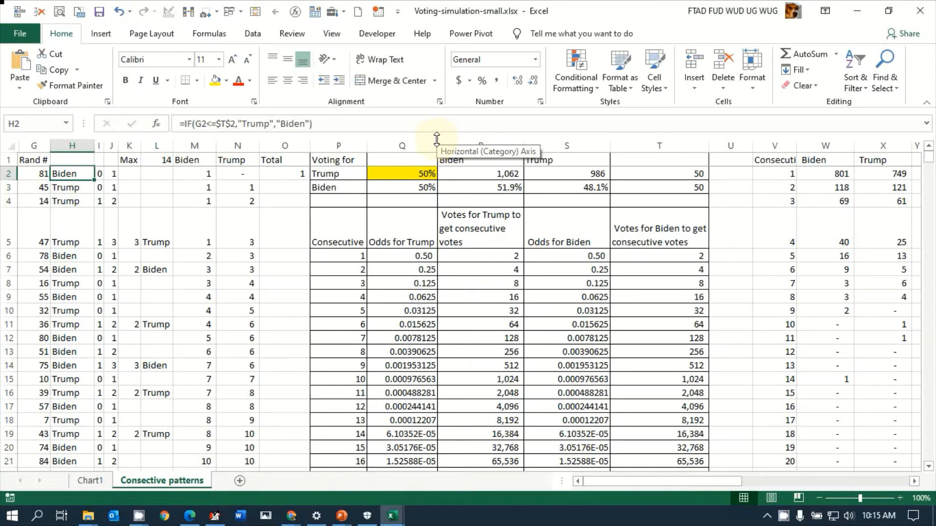
Inspect which cells the vote formula in H2 refers to, leaving the formula as it is.
click(37, 171)
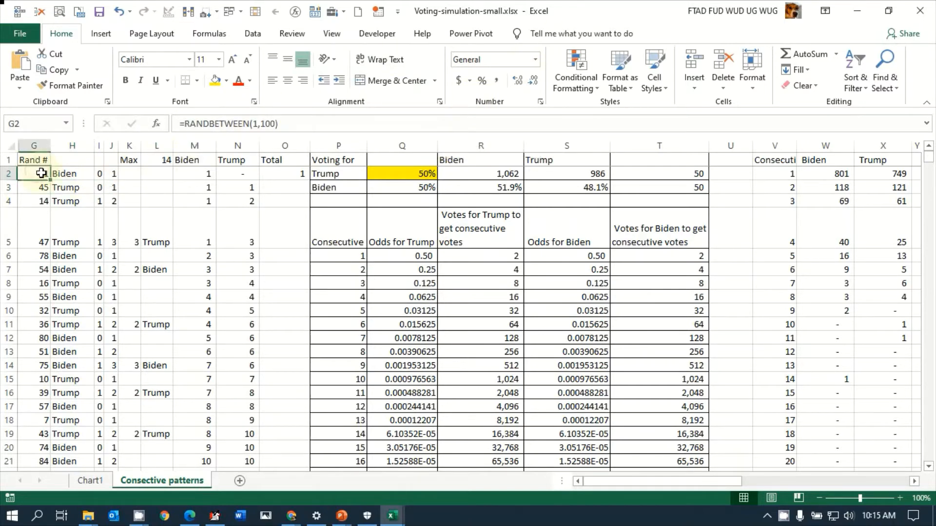
click(87, 174)
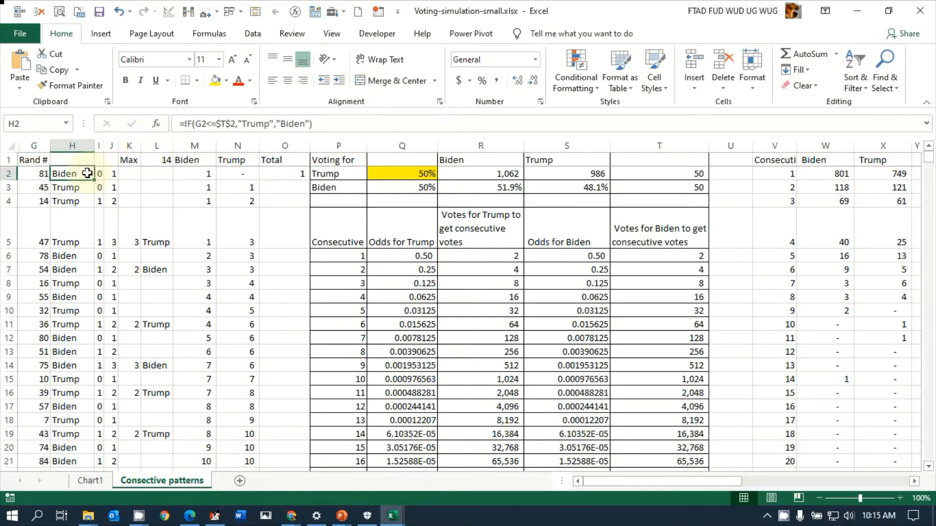
double_click(87, 173)
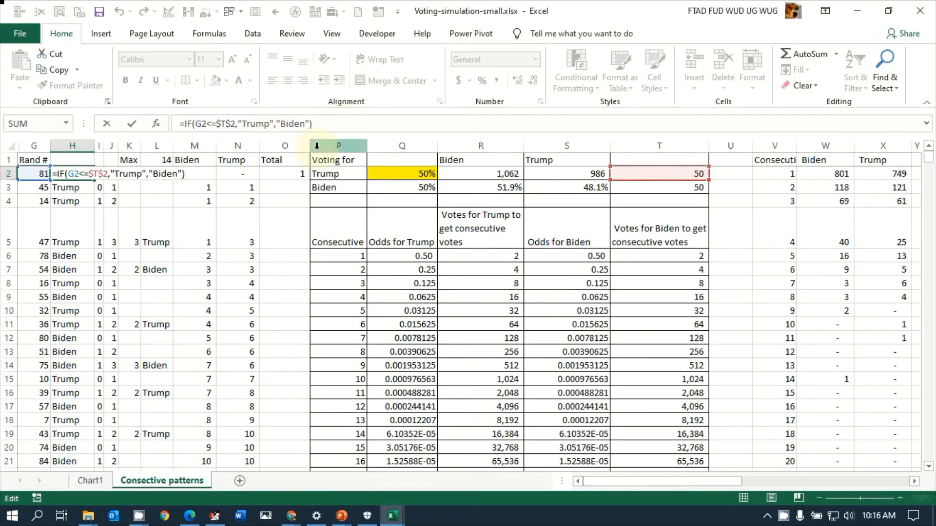
key(ctrl+Return)
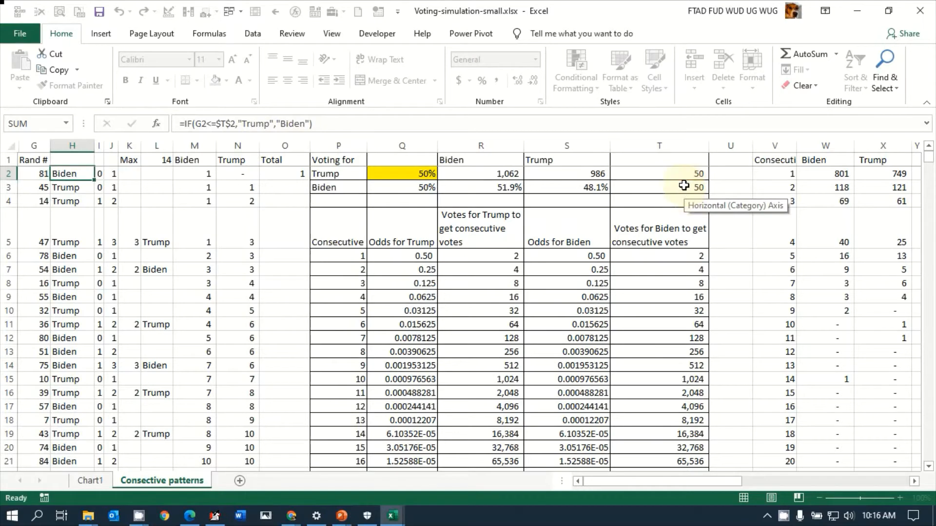
Set Trump's voting percentage in cell Q2 to 60%.
click(420, 173)
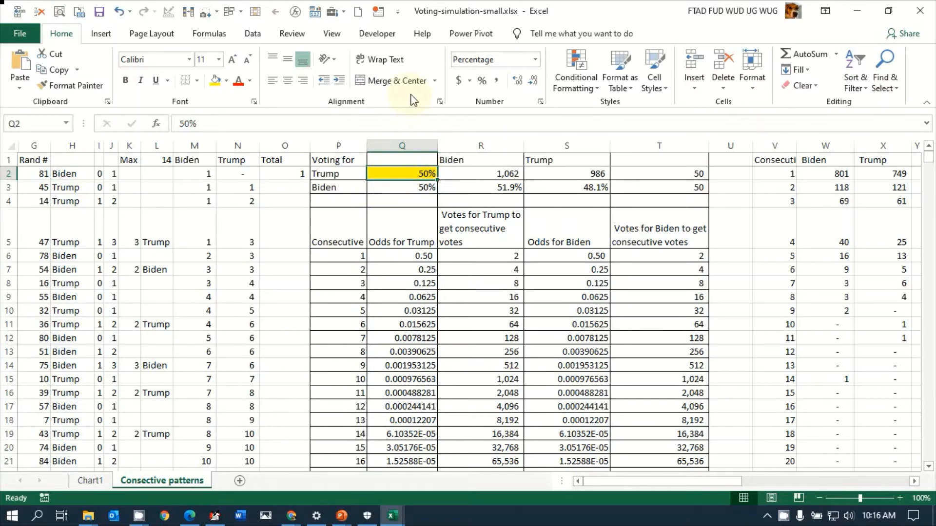
text(60)
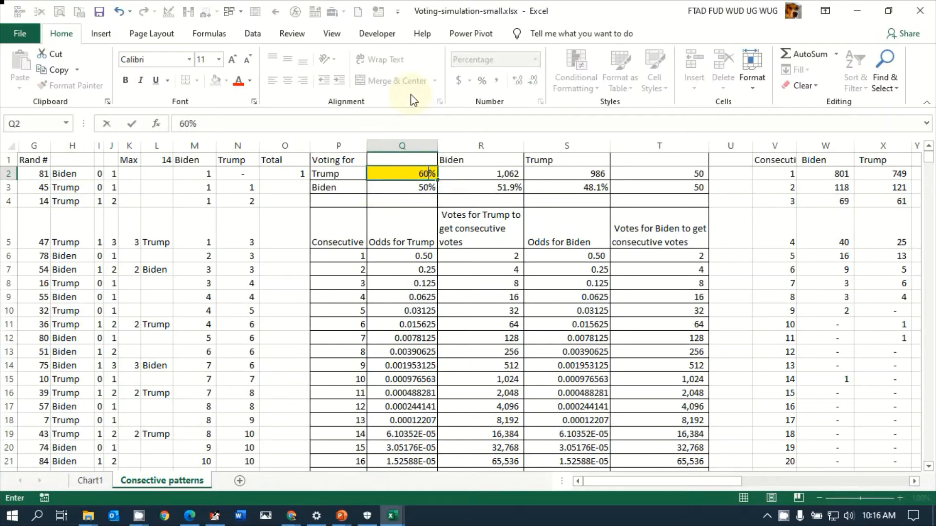
key(Return)
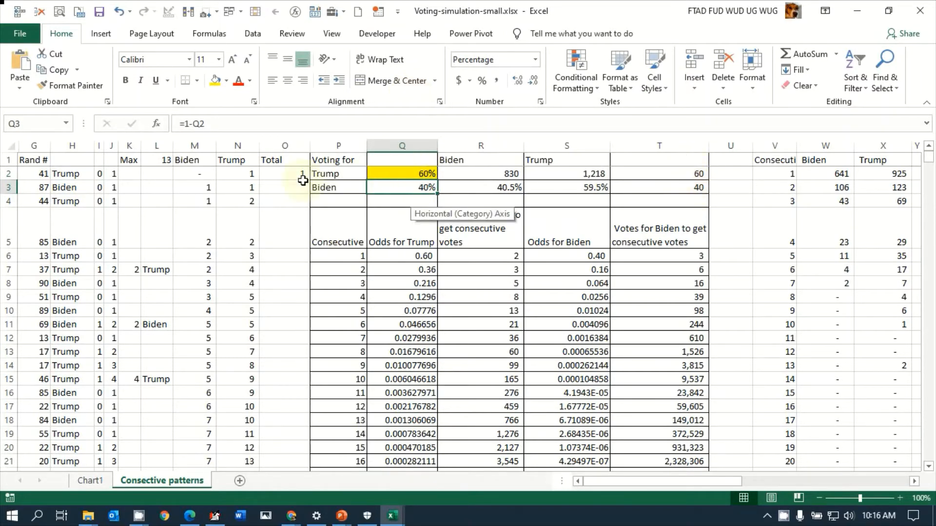
Compare the random numbers in column G with the assigned votes in column H, from row 2 down to row 18.
click(60, 173)
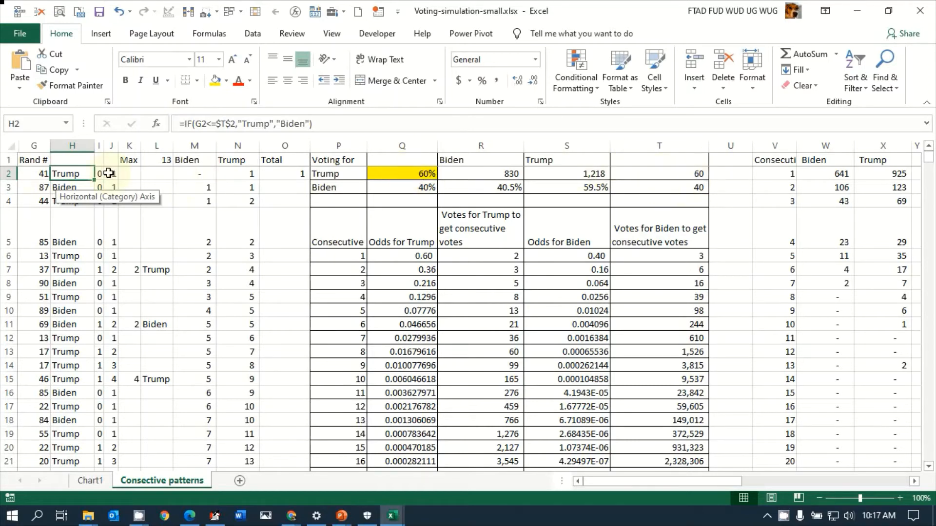
click(43, 187)
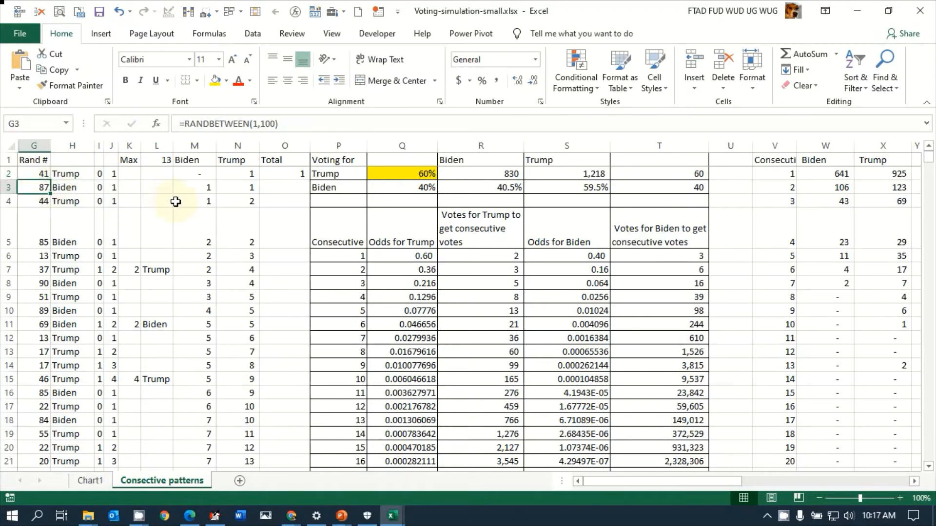
key(Down)
key(Down)
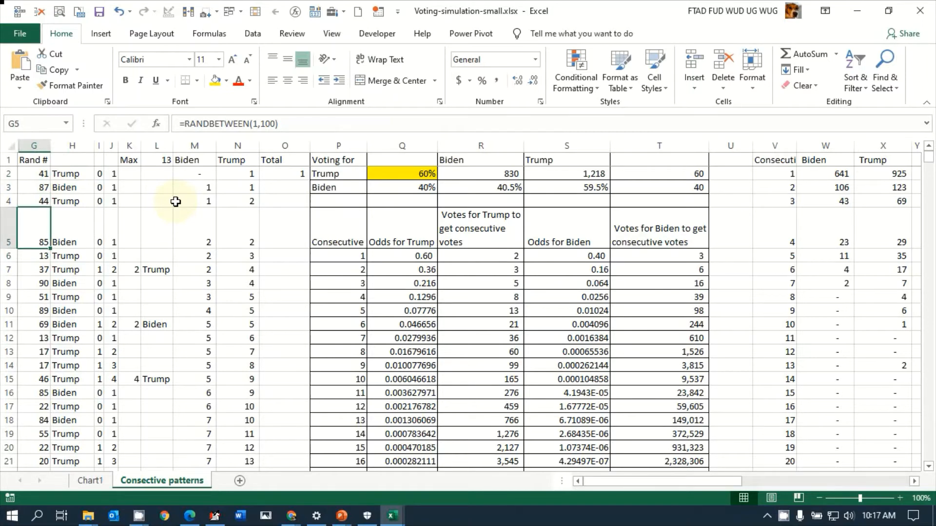
key(Down)
key(Down)
key(Down)
key(Down)
key(Down)
key(Down)
key(Down)
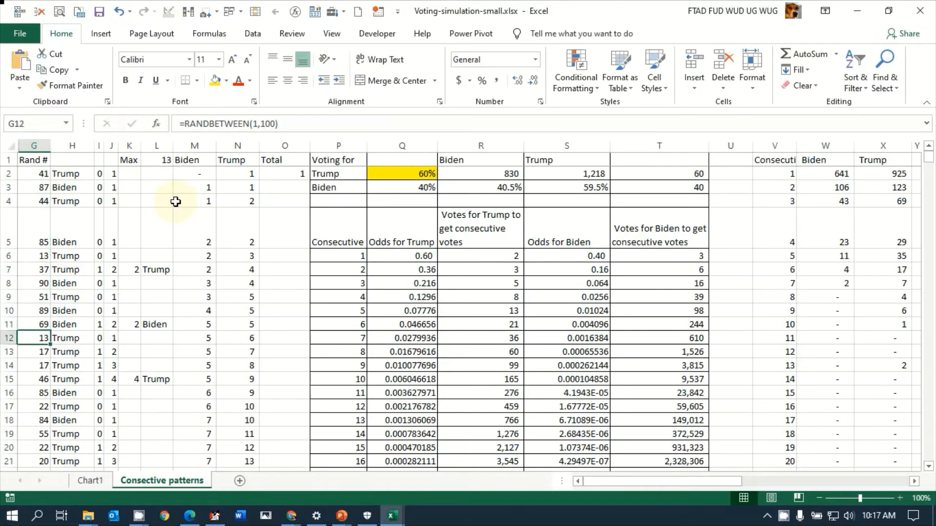
key(Down)
key(Down)
key(Down)
key(Down)
key(Down)
key(Down)
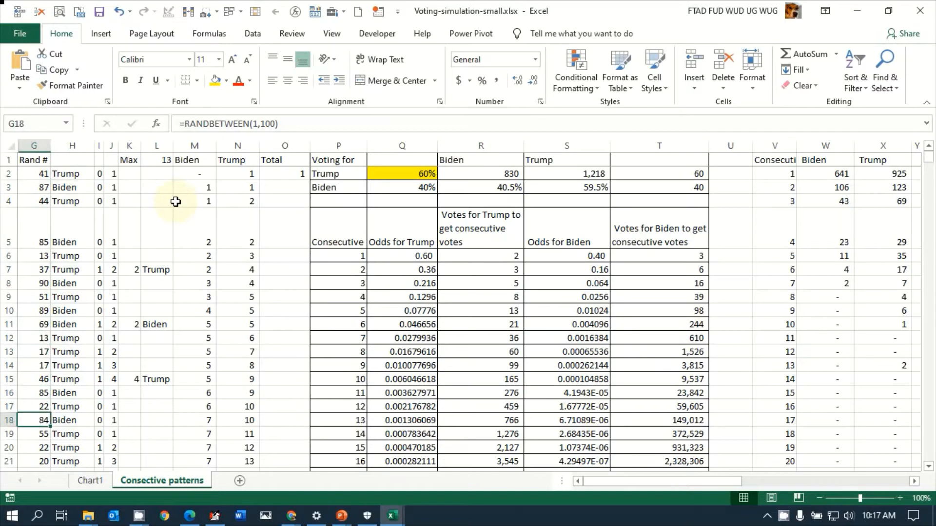
Review the random numbers in column G and their assigned votes down to row 35, returning to the Rand # header.
key(Down)
key(Down)
key(Down)
key(Down)
key(Down)
key(Down)
key(Down)
key(Down)
key(Down)
key(Down)
key(Down)
key(Down)
key(Down)
key(Down)
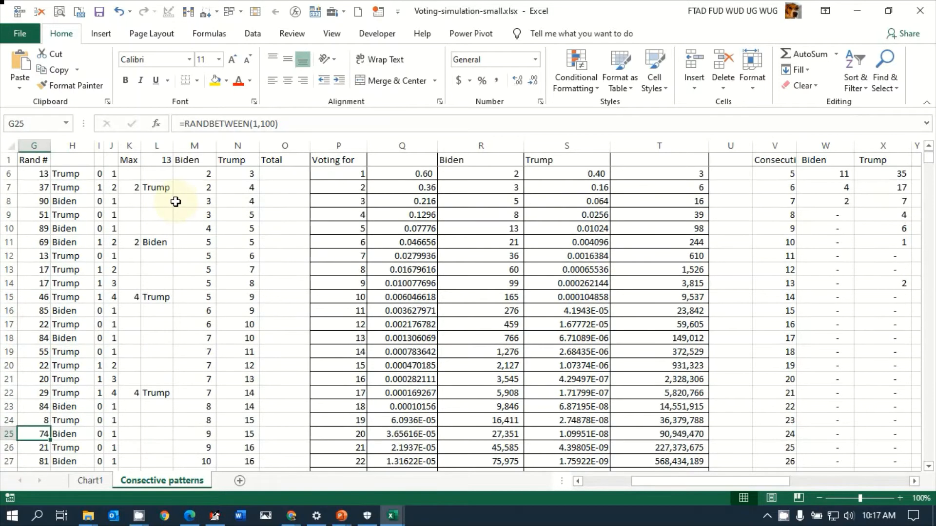
key(Down)
key(Down)
key(Down)
key(Down)
key(Down)
key(Down)
key(Down)
key(Down)
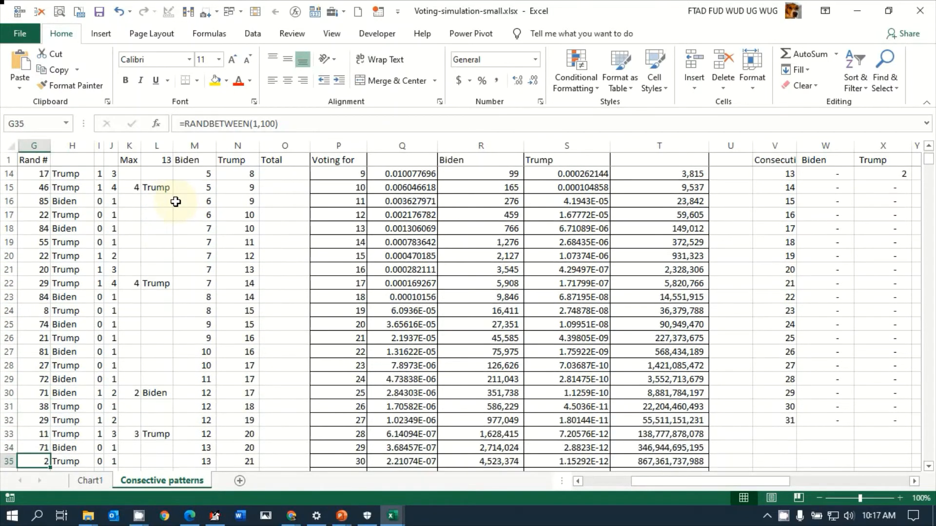
key(Up)
key(Up)
key(Up)
key(Up)
key(Up)
key(Up)
key(Up)
key(Up)
key(Up)
key(Up)
key(Up)
key(Up)
key(Up)
key(Up)
key(Up)
key(Up)
key(Up)
key(Up)
key(Up)
key(Up)
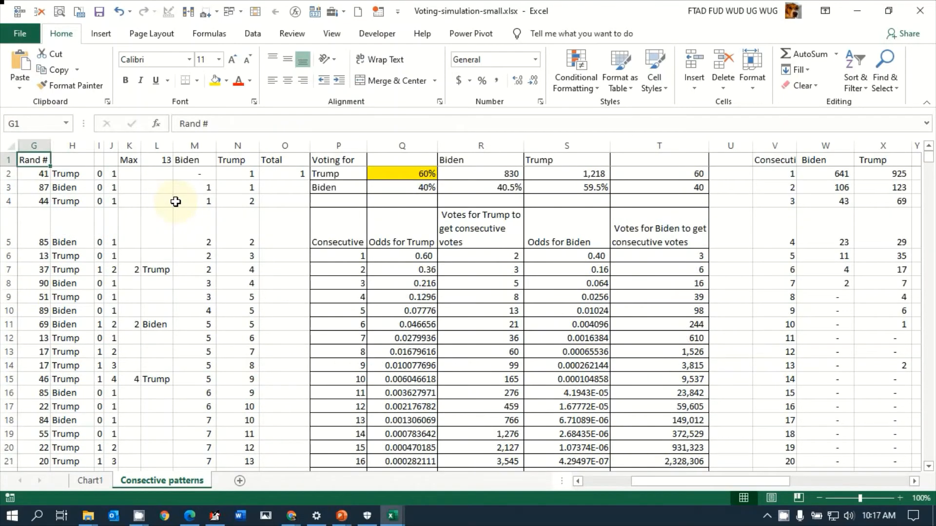
Examine the formulas in H2 to H4 that assign each vote by comparing the random number with $T$2.
click(83, 171)
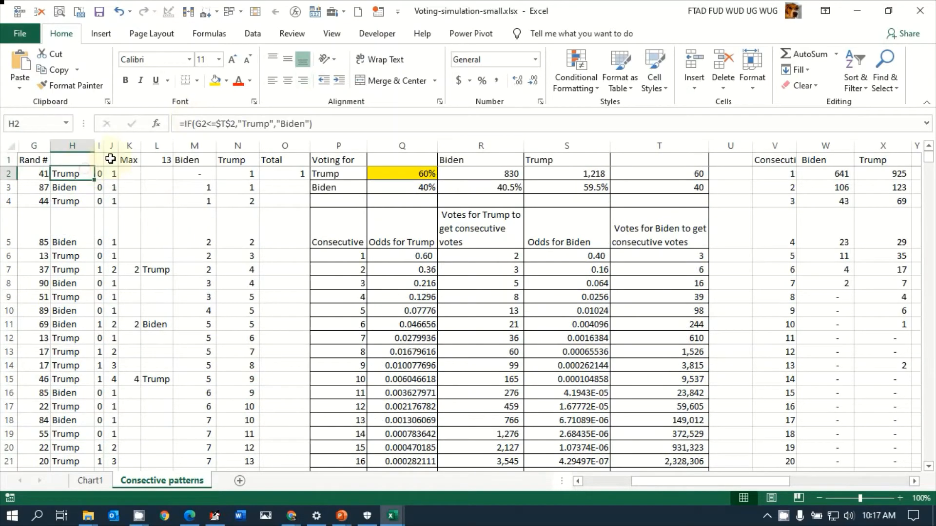
key(Down)
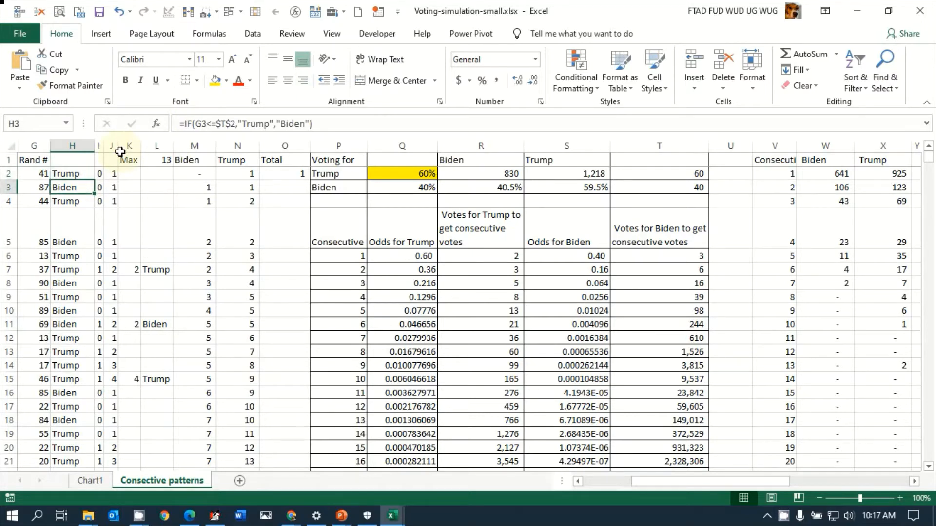
key(Down)
key(Down)
key(Up)
key(Up)
key(Up)
key(Left)
key(Right)
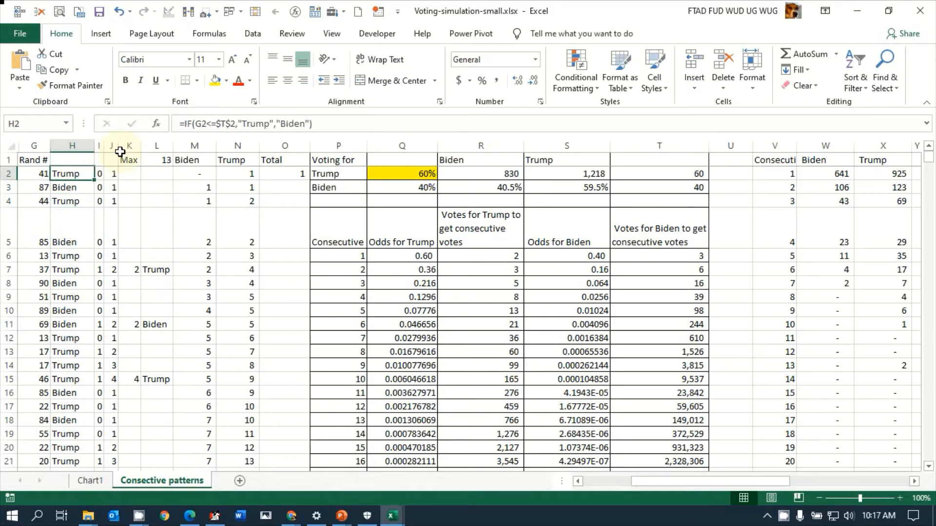
key(Down)
key(Down)
key(Up)
key(Up)
Examine the IF formulas in I2 to I5 that flag whether a vote matches the neighbouring row's vote.
key(Right)
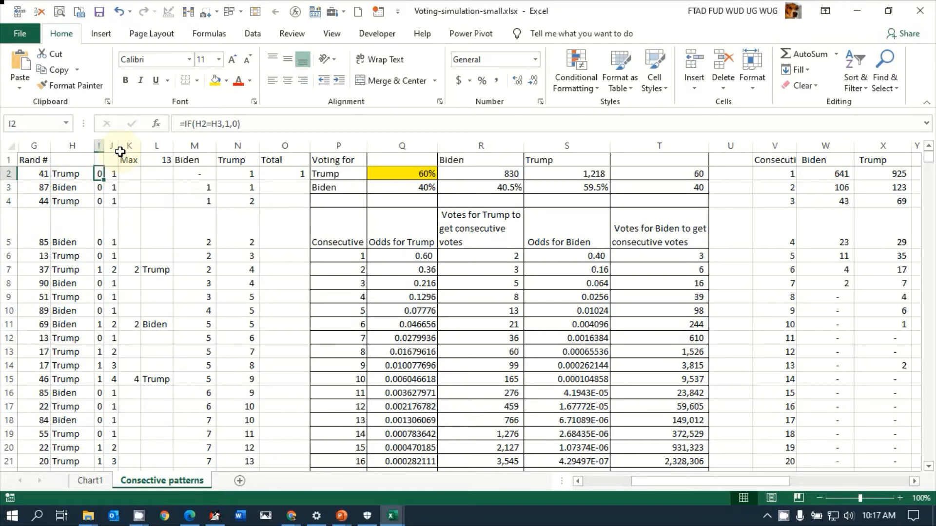
key(Down)
key(Up)
key(Down)
key(Down)
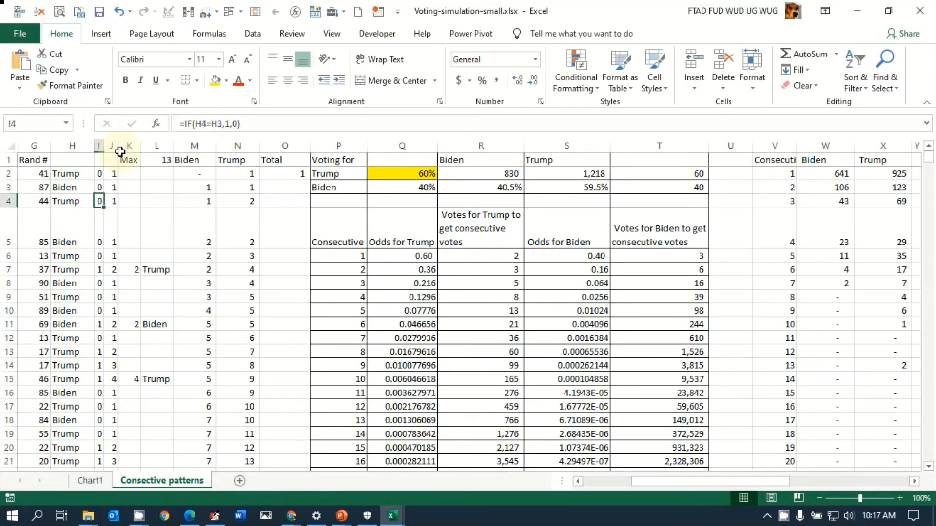
key(Down)
key(Up)
key(Up)
key(Up)
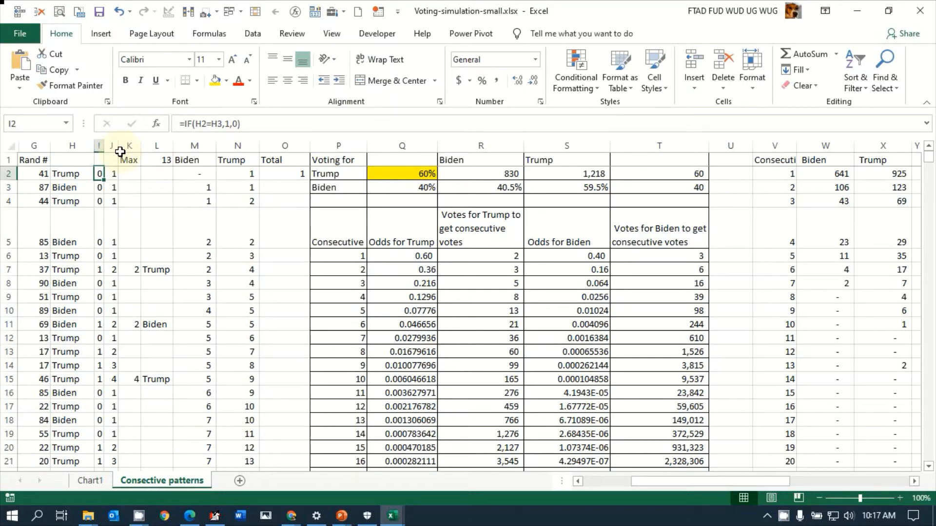
key(Up)
key(Down)
key(Down)
key(Up)
Compare the votes in H2 and H3 with their match flags in I2 and I3.
key(Left)
key(Down)
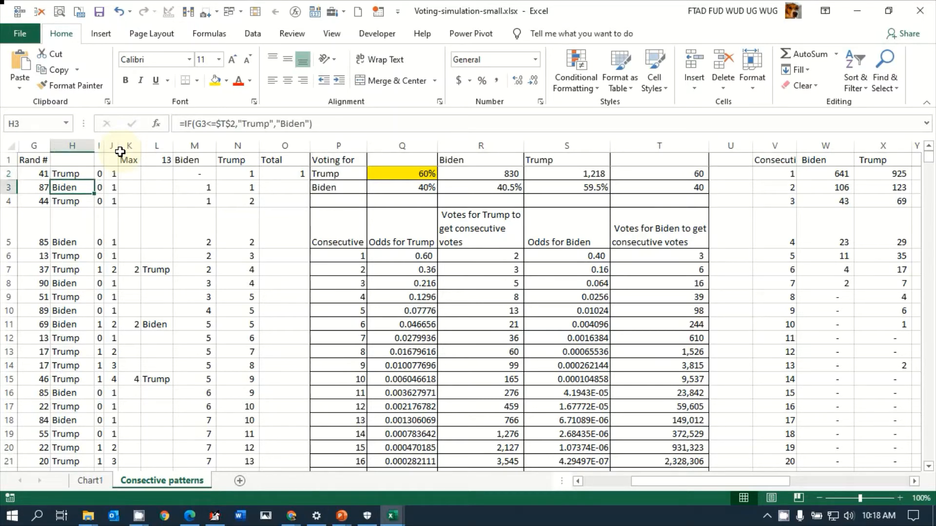
key(Up)
key(Right)
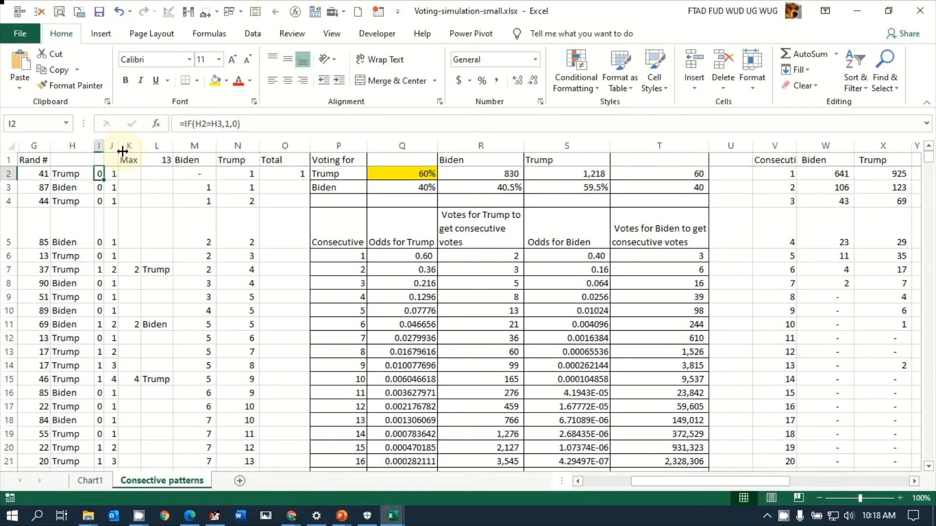
key(Down)
key(Up)
key(Left)
key(Down)
key(Right)
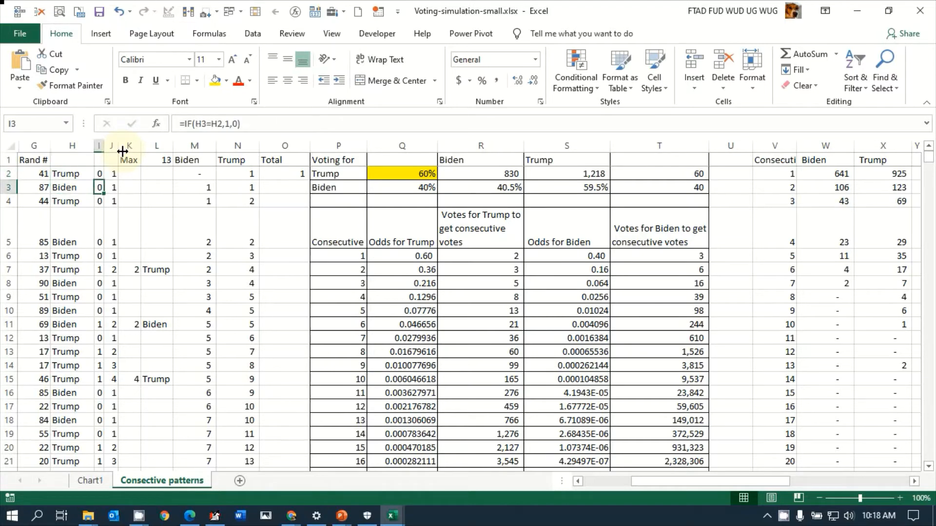
key(Up)
Trace the votes in column H from row 2 to row 8, checking the match flag in I7 against H6 and H7.
key(Left)
key(Down)
key(Down)
key(Down)
key(Down)
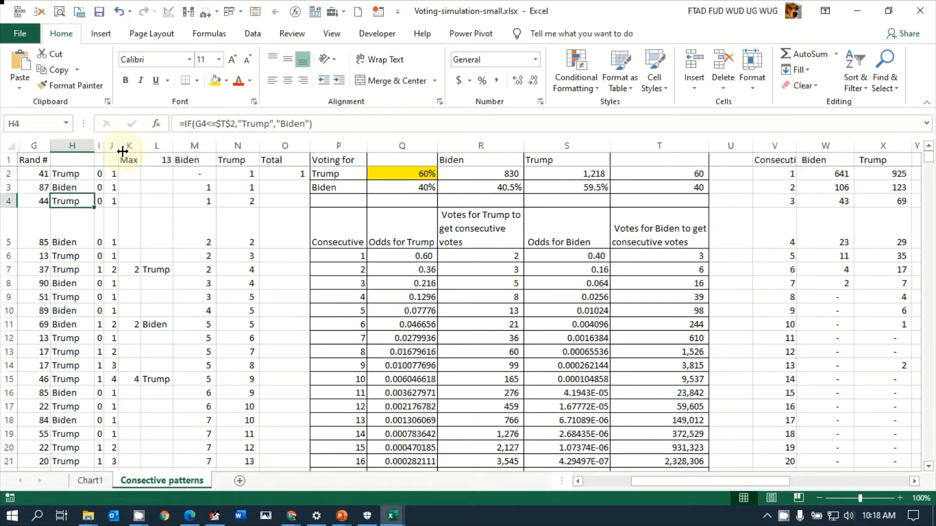
key(Down)
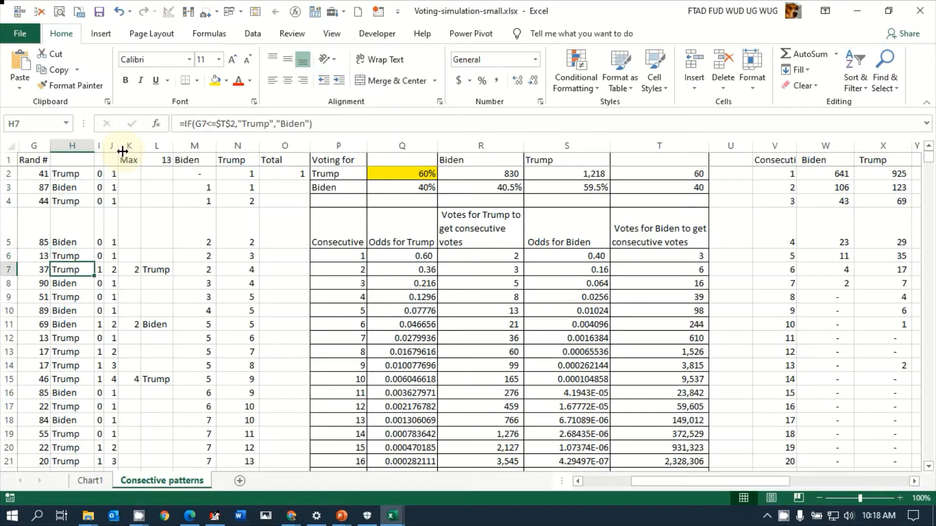
key(Up)
key(Down)
key(Right)
key(Left)
key(Down)
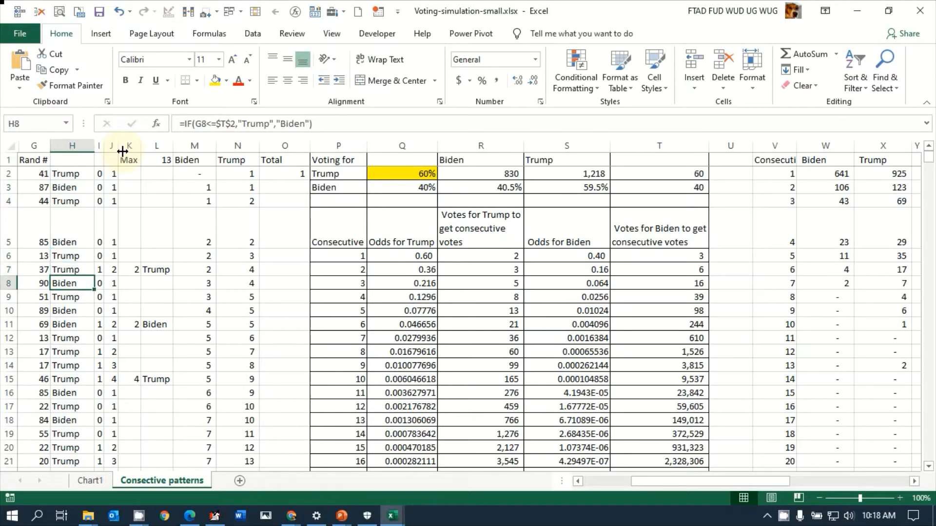
Check the match flags in column I against the votes in rows 8 to 11, focusing on the formula in I11.
key(Right)
key(Down)
key(Left)
key(Down)
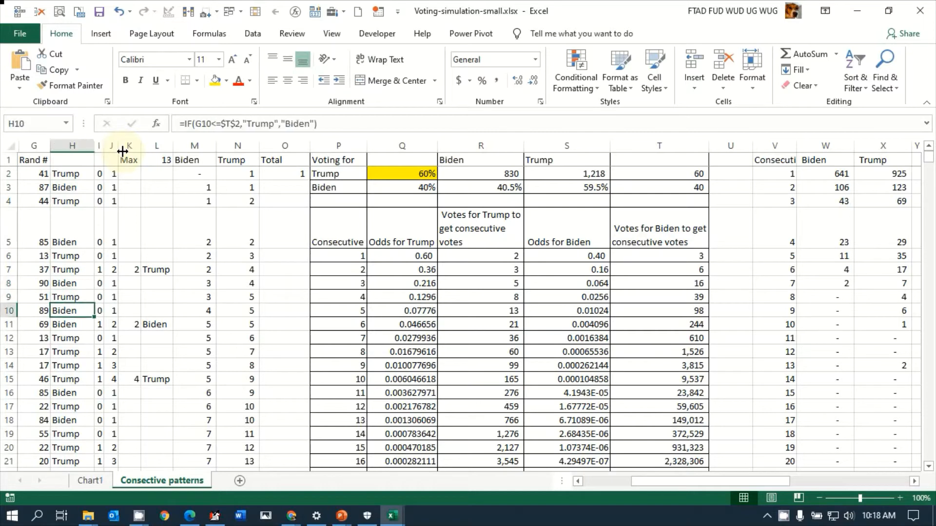
key(Down)
key(Right)
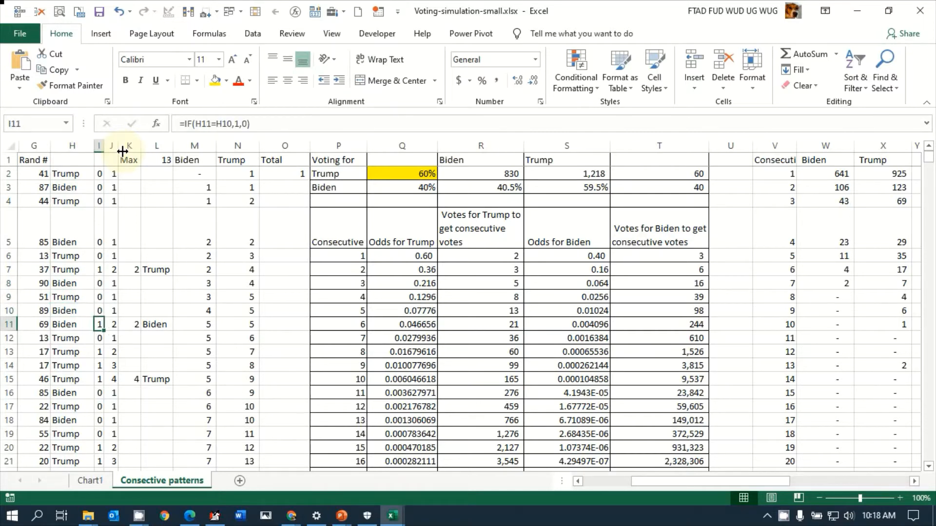
key(Left)
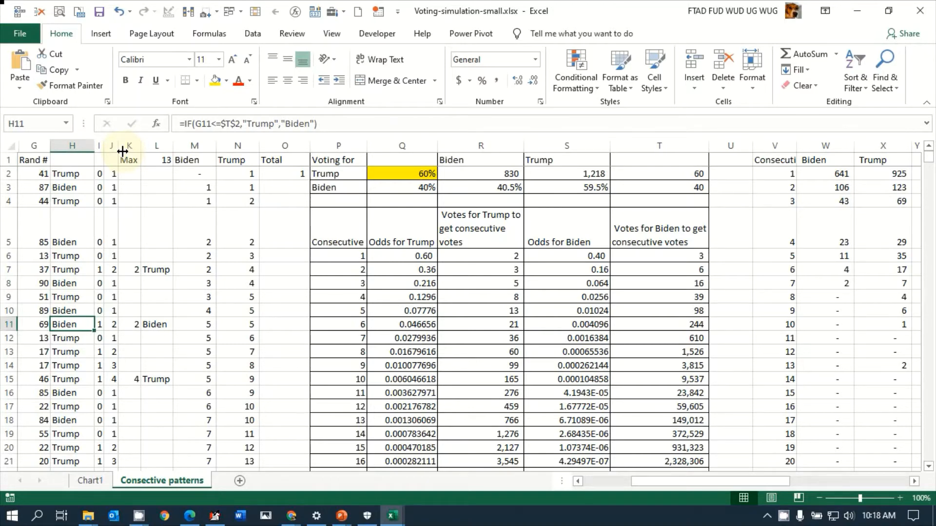
key(Up)
key(Down)
key(Right)
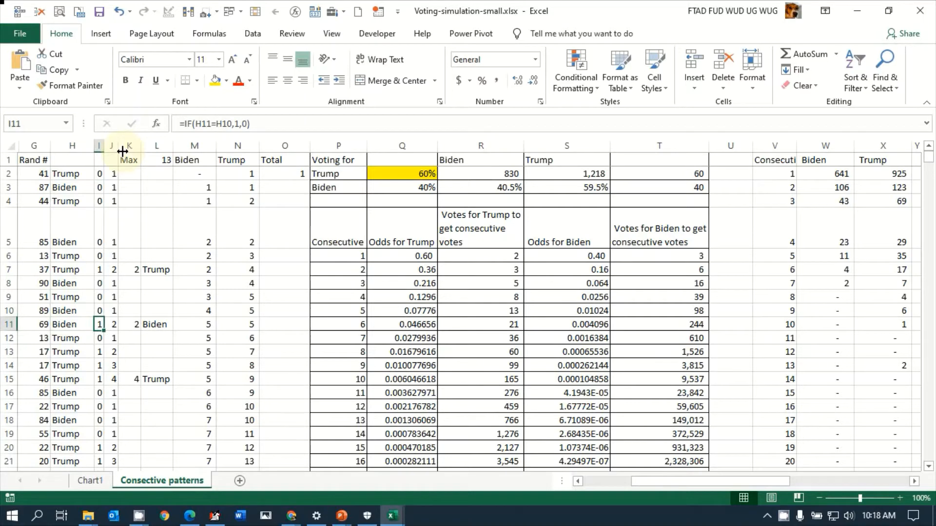
key(Left)
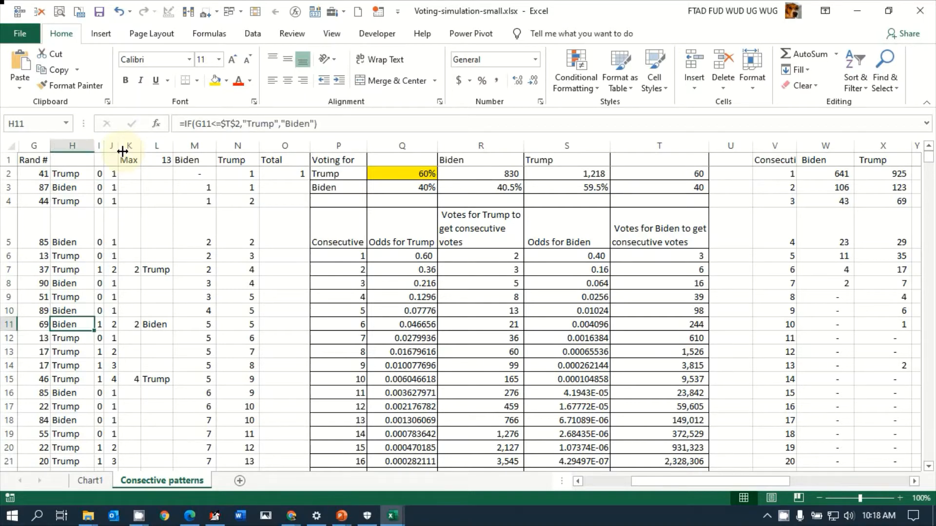
key(Right)
key(Up)
key(Left)
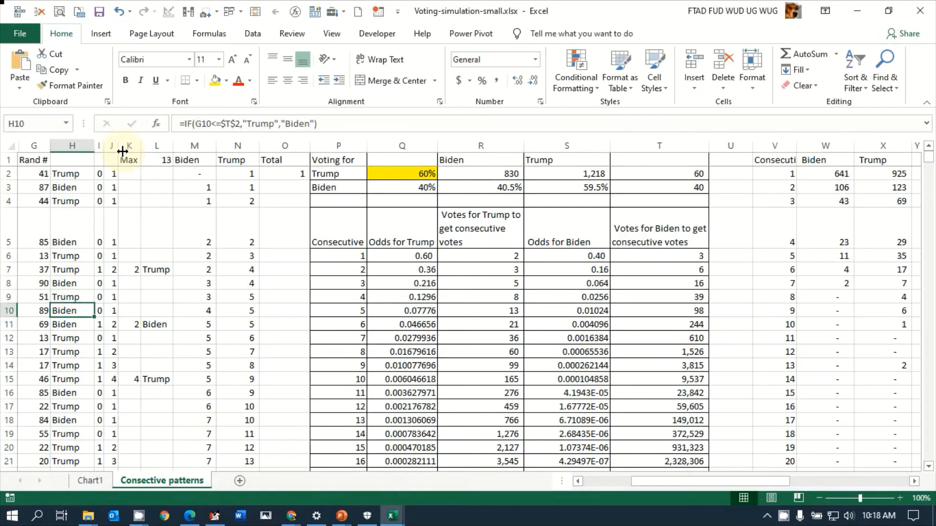
key(Right)
key(Down)
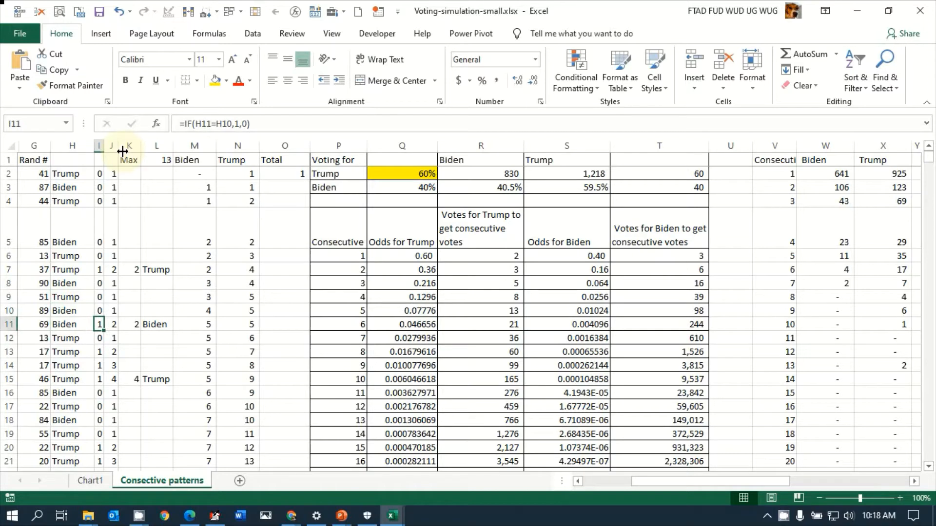
Compare the votes in H10 to H12 with the match flags in I11 to I13.
key(Down)
key(Left)
key(Up)
key(Up)
key(Down)
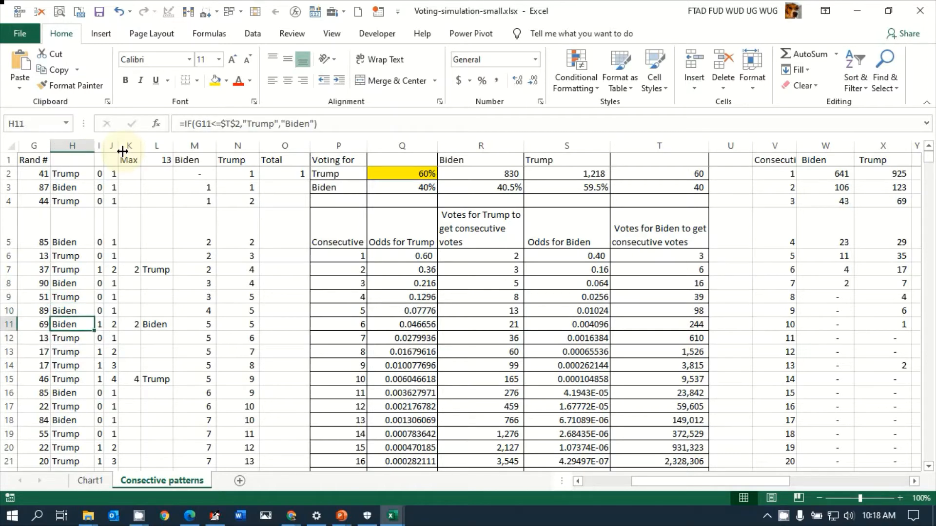
key(Right)
key(Down)
key(Down)
key(Up)
key(Left)
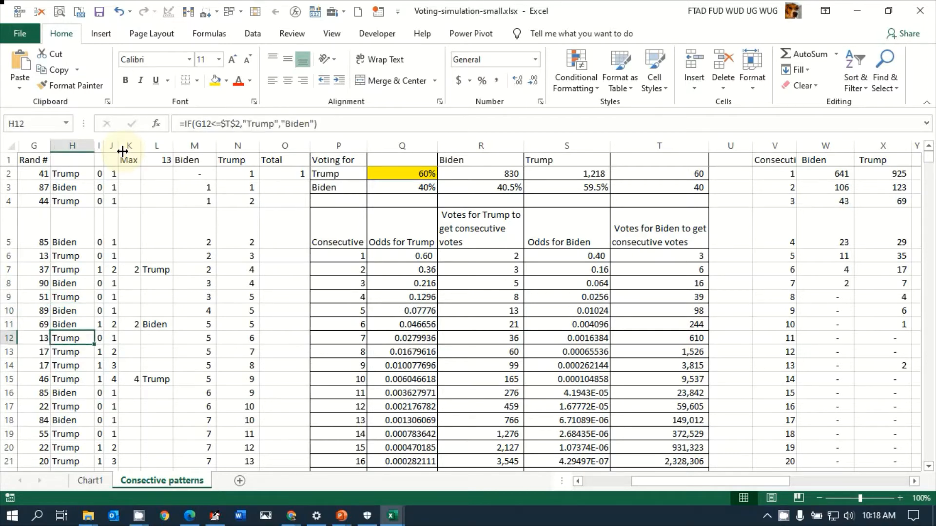
Scan the vote sequence in column H for consecutive runs from row 12 down to row 22, returning to H2.
key(Down)
key(Down)
key(Down)
key(Down)
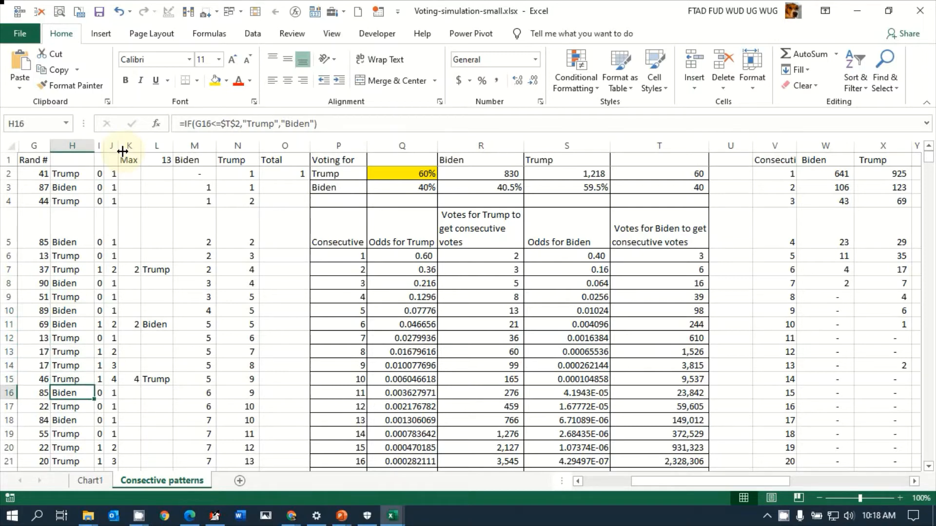
key(Down)
key(Down)
key(Down)
key(Down)
key(Down)
key(Down)
key(Up)
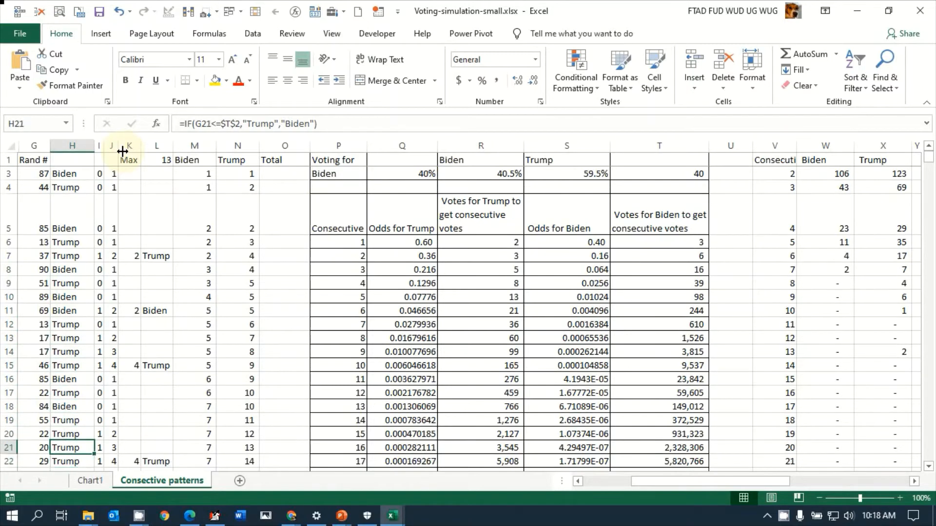
key(Up)
key(Up)
key(Up)
key(Up)
key(Up)
key(Up)
key(Up)
key(Up)
key(Up)
key(Up)
key(Up)
key(Up)
key(Up)
key(Up)
key(Up)
key(Up)
key(Up)
key(Up)
key(Up)
Compare the starting value in J2 with the formula in J3 that counts consecutive votes.
key(Right)
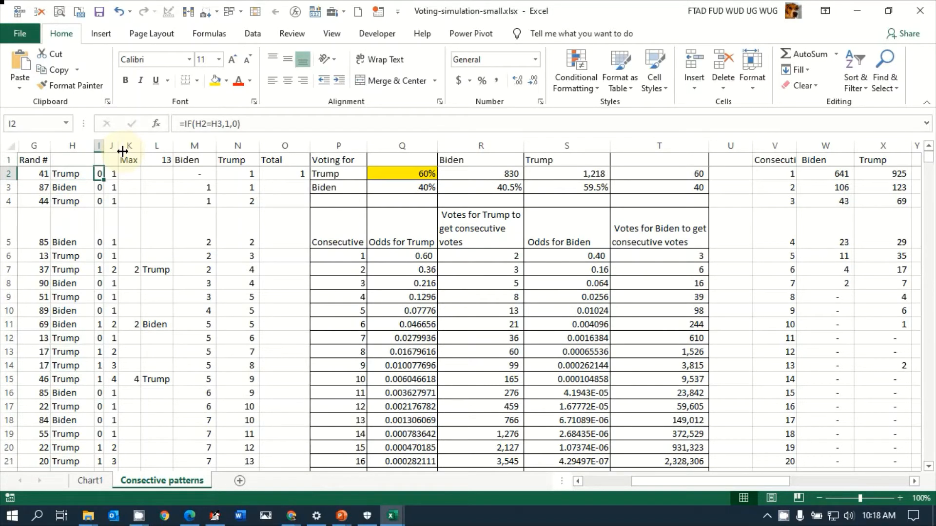
key(Right)
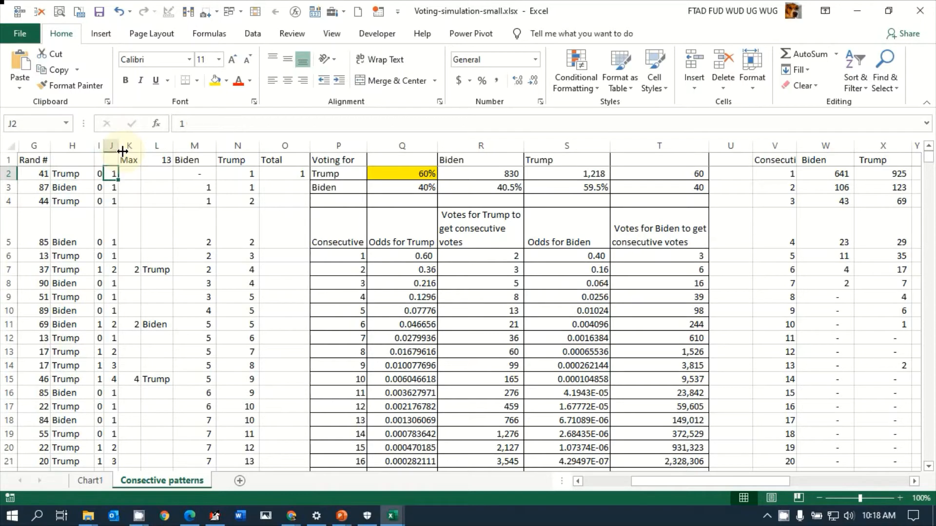
key(Down)
key(Up)
key(Down)
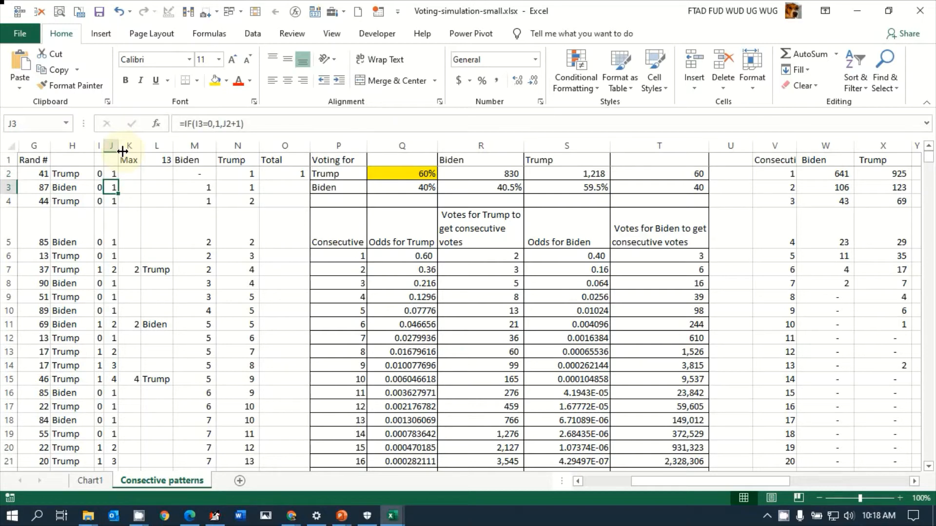
key(Up)
key(Down)
key(Up)
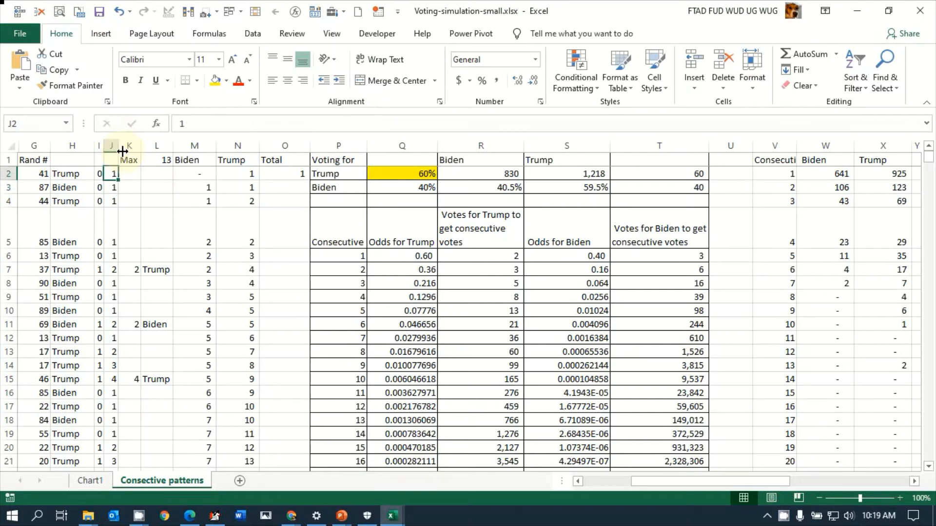
key(Down)
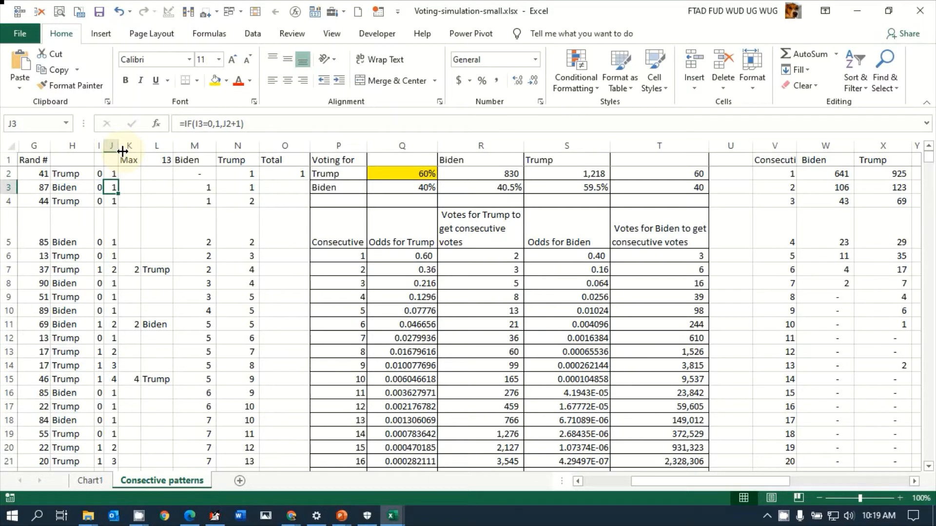
Follow the match flags in column I down to row 7 and inspect the consecutive-vote formula in J7.
key(Left)
key(Down)
key(Down)
key(Down)
key(Down)
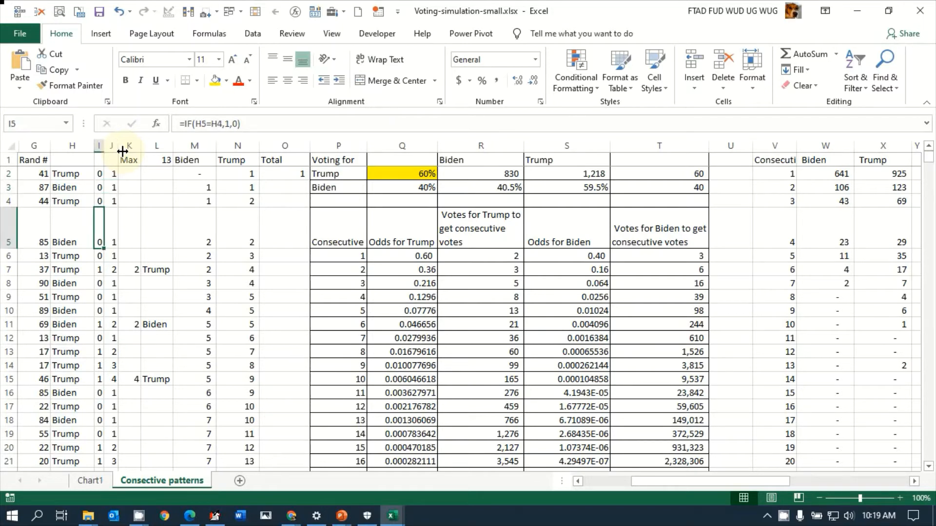
key(Right)
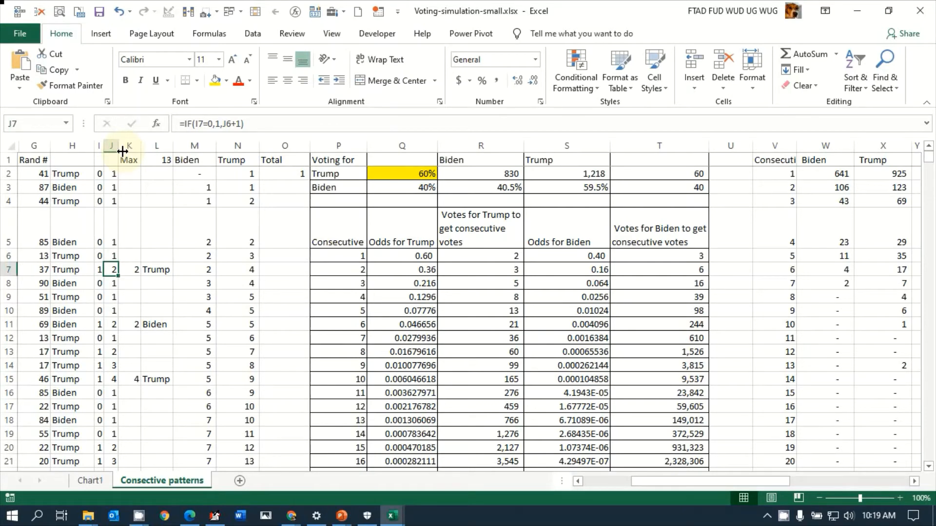
Follow the consecutive-vote count formulas in column J from J6 down to J14.
key(Up)
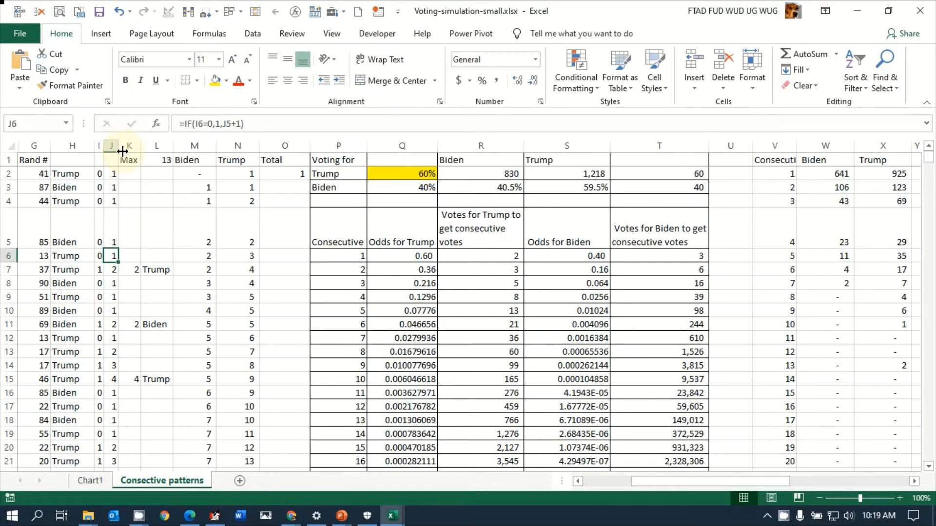
key(Down)
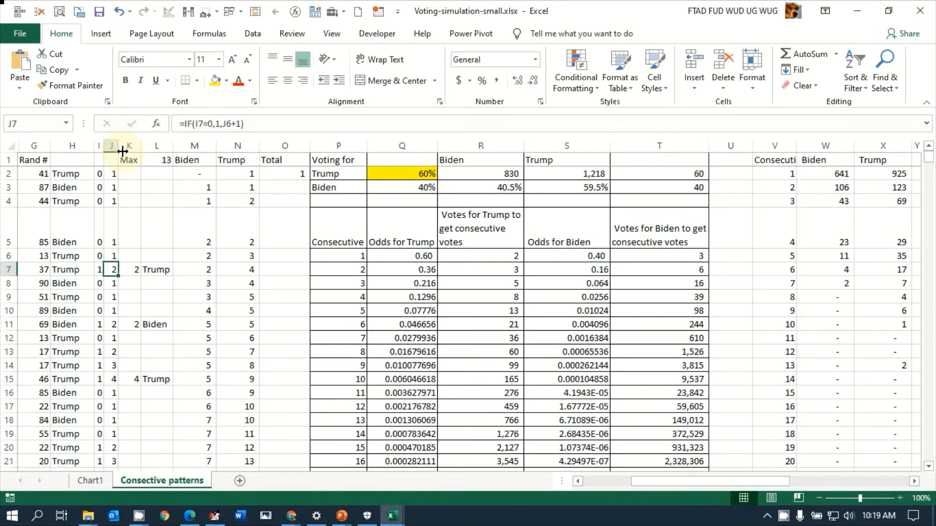
key(Down)
key(Down)
key(Down)
key(Down)
key(Down)
key(Down)
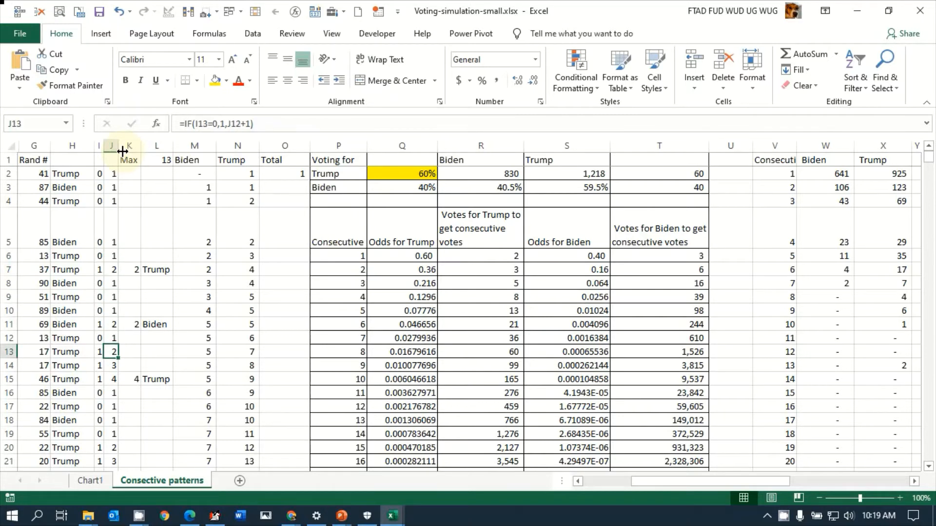
key(Down)
key(Down)
key(Down)
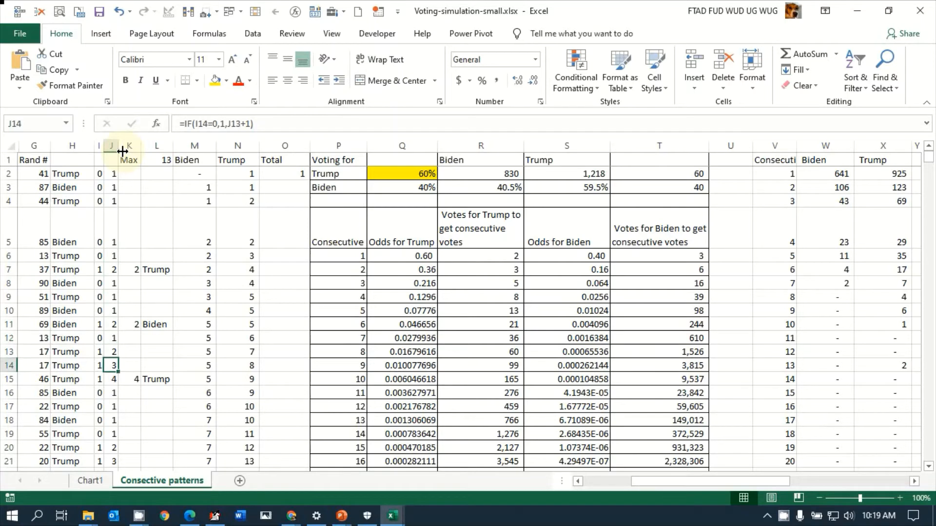
Examine the consecutive-vote counts in column J from J15 down to J23.
key(Down)
key(Down)
key(Down)
key(Down)
key(Down)
key(Down)
key(Down)
key(Down)
key(Down)
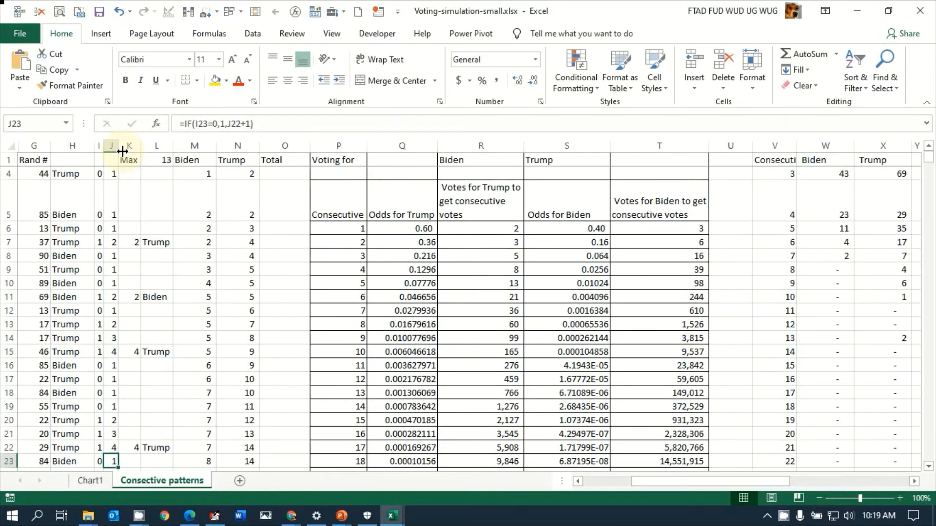
Compare the match flag in I19 with the consecutive counts in column J down to J24.
key(Up)
key(Up)
key(Up)
key(Up)
key(Up)
key(Up)
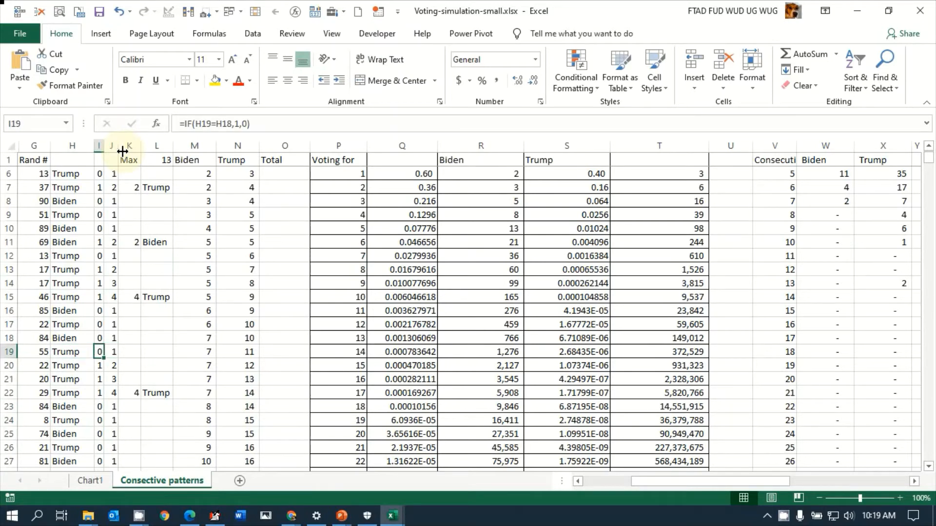
key(Down)
key(Down)
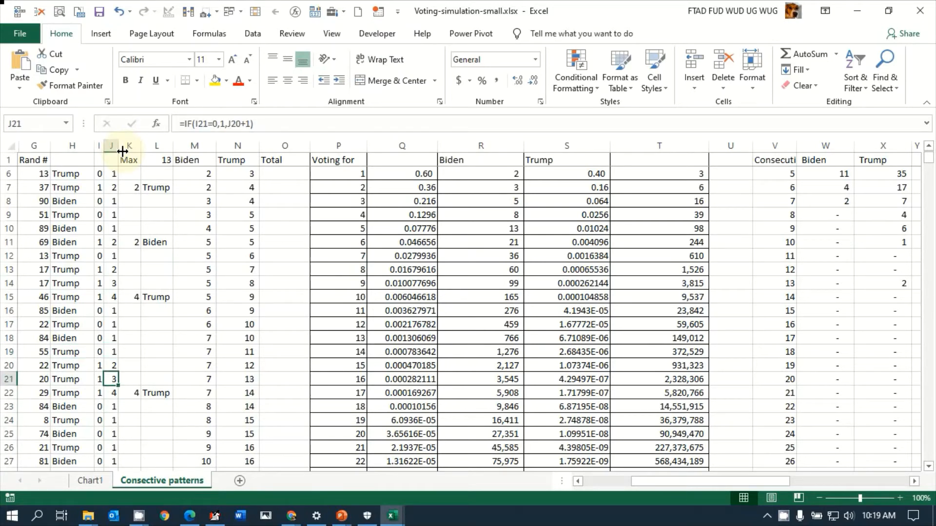
key(Up)
key(Up)
key(Down)
key(Down)
key(Down)
key(Down)
key(Down)
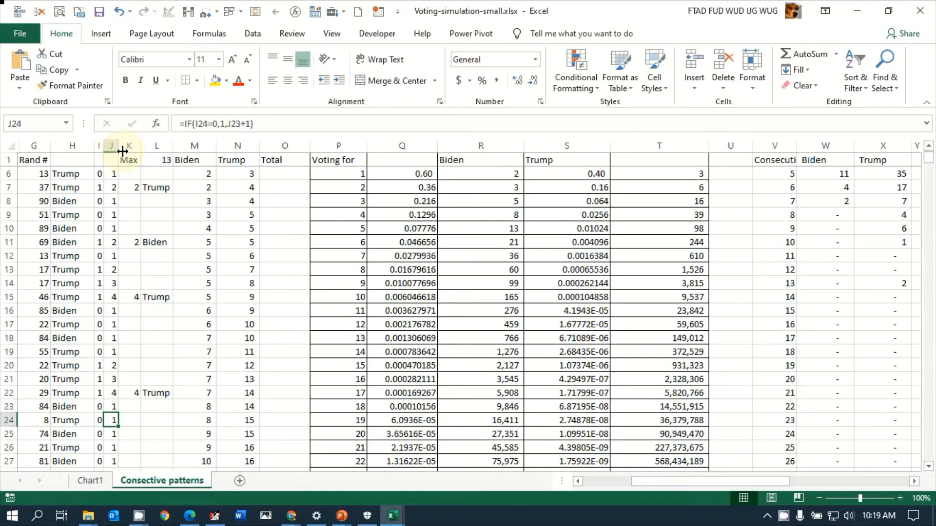
Trace the consecutive-vote counts in column J from J25 down to J41.
key(Down)
key(Down)
key(Down)
key(Down)
key(Down)
key(Down)
key(Down)
key(Down)
key(Down)
key(Down)
key(Down)
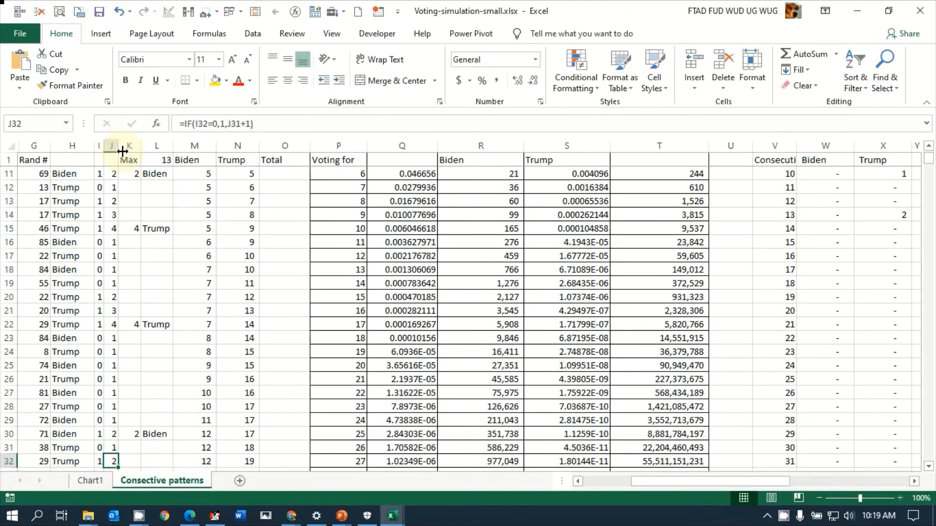
key(Down)
key(Down)
key(Down)
key(Down)
key(Down)
key(Down)
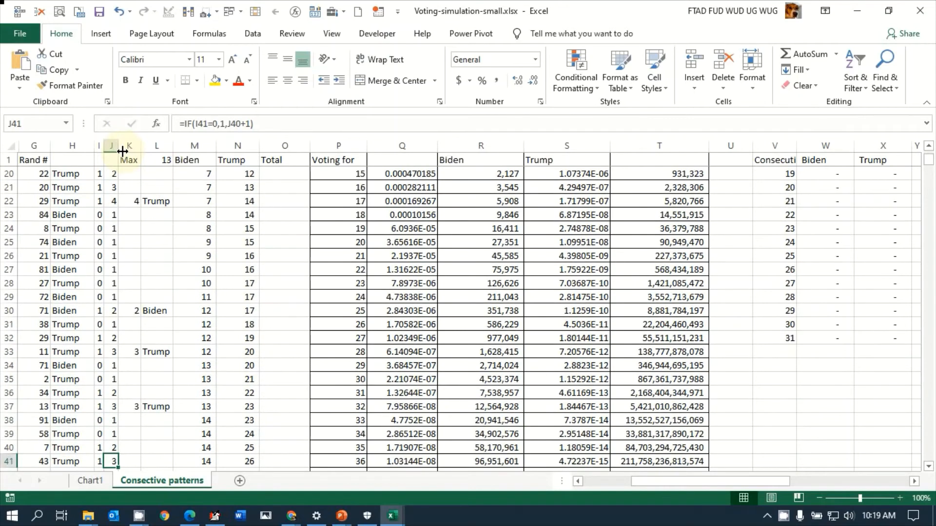
Examine where the run of Trump votes in rows 39 to 43 starts and ends, continuing to J47.
key(Down)
key(Down)
key(Down)
key(Down)
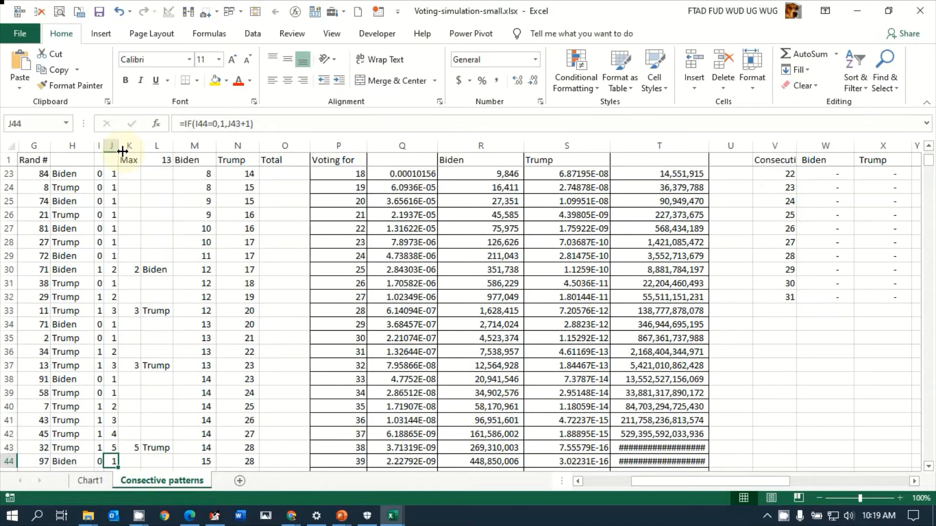
key(Up)
key(Up)
key(Up)
key(Up)
key(Up)
key(Up)
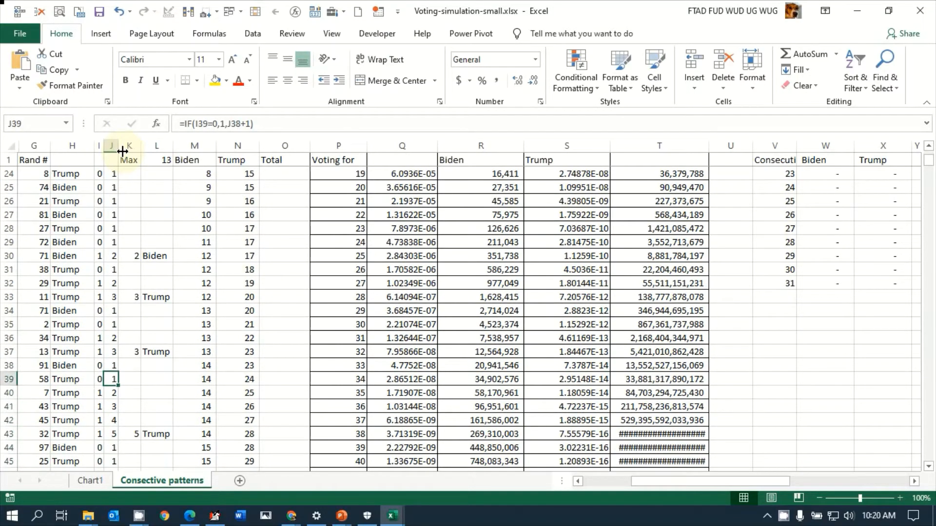
key(Down)
key(Down)
key(Down)
key(Down)
key(Down)
key(Down)
key(Down)
key(Down)
key(Down)
key(Down)
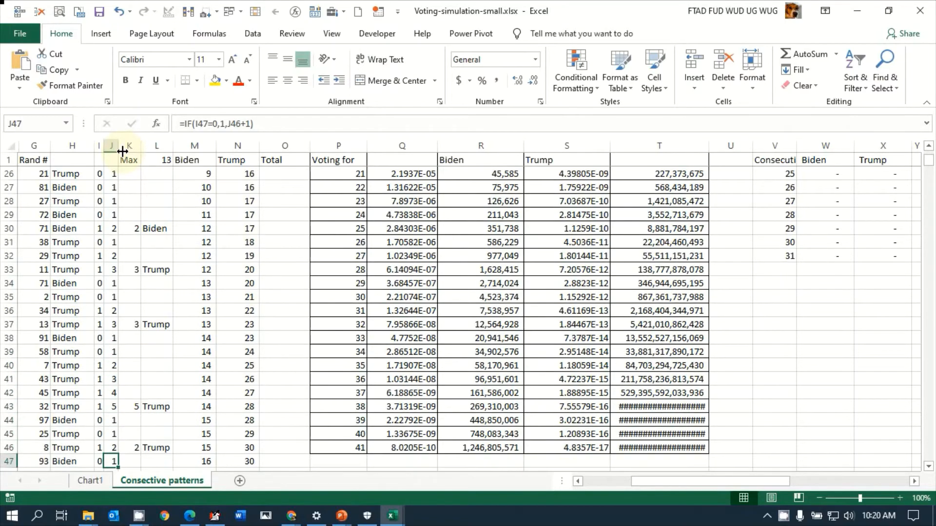
Return to the start of the counts in J2 and inspect the run-length formula in K3.
key(Up)
key(Up)
key(Up)
key(Up)
key(Up)
key(Up)
key(Up)
key(Up)
key(Up)
key(Up)
key(Up)
key(Up)
key(Up)
key(Up)
key(Up)
key(Up)
key(Up)
key(Up)
key(Up)
key(Up)
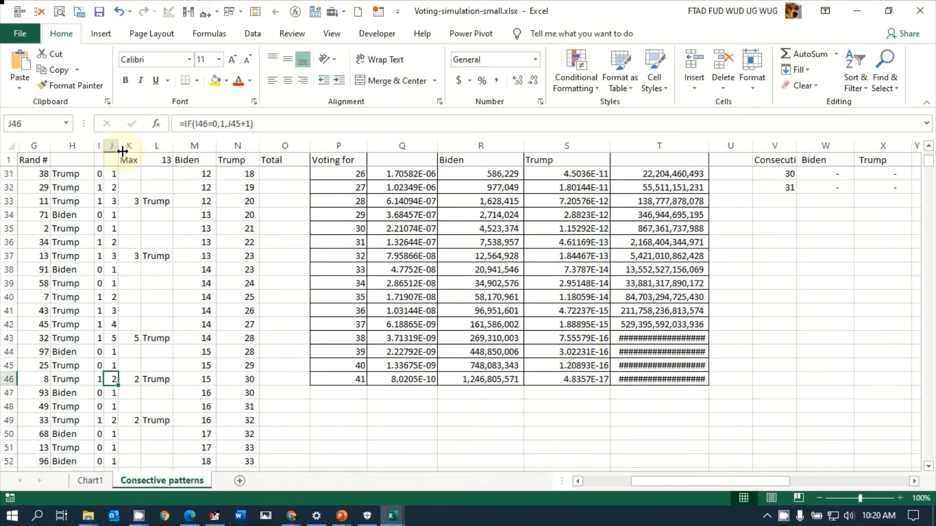
key(Up)
key(Up)
key(Up)
key(Up)
key(Up)
key(Up)
key(Up)
key(Up)
key(Up)
key(Up)
key(Up)
key(Up)
key(Up)
key(Up)
key(Up)
key(Up)
key(Up)
key(Up)
key(Up)
key(Up)
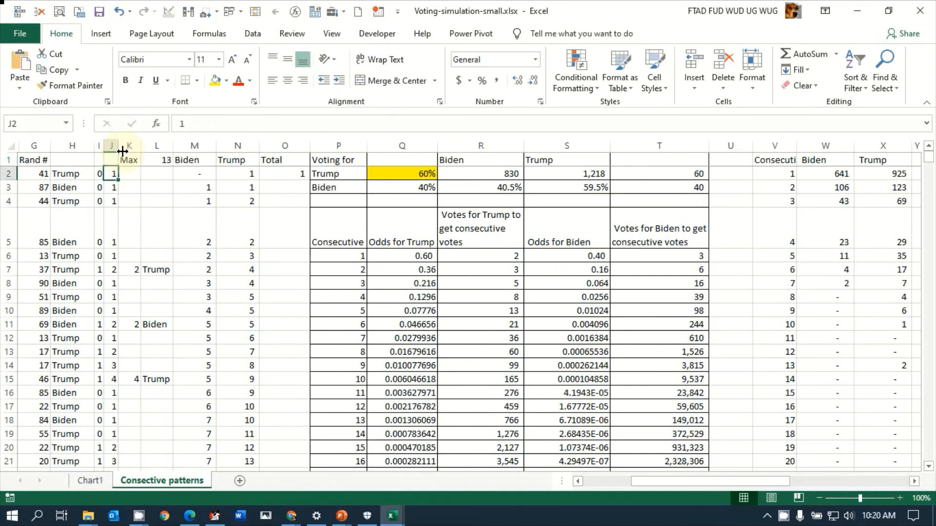
key(Right)
key(Down)
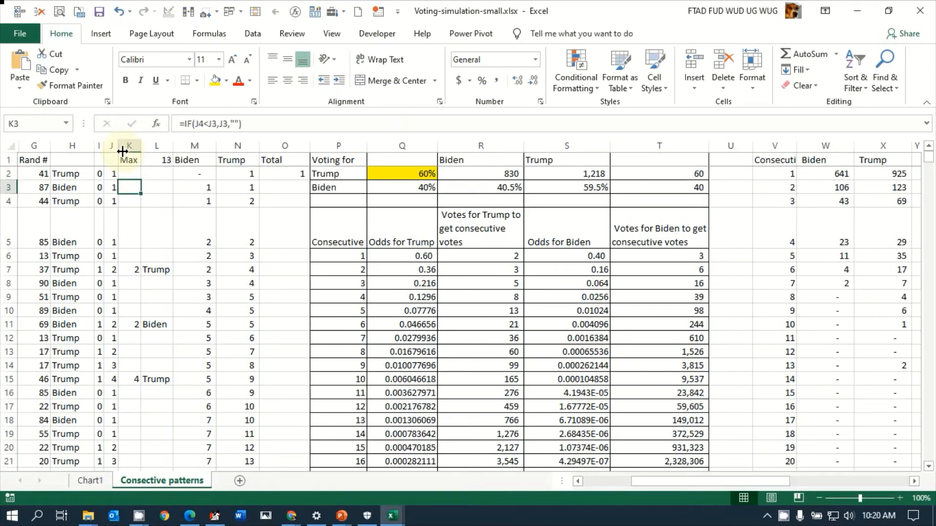
Compare the formula in K3 with the consecutive count in J3 and the match flag in I3.
key(Left)
key(Right)
key(Left)
key(Right)
key(Left)
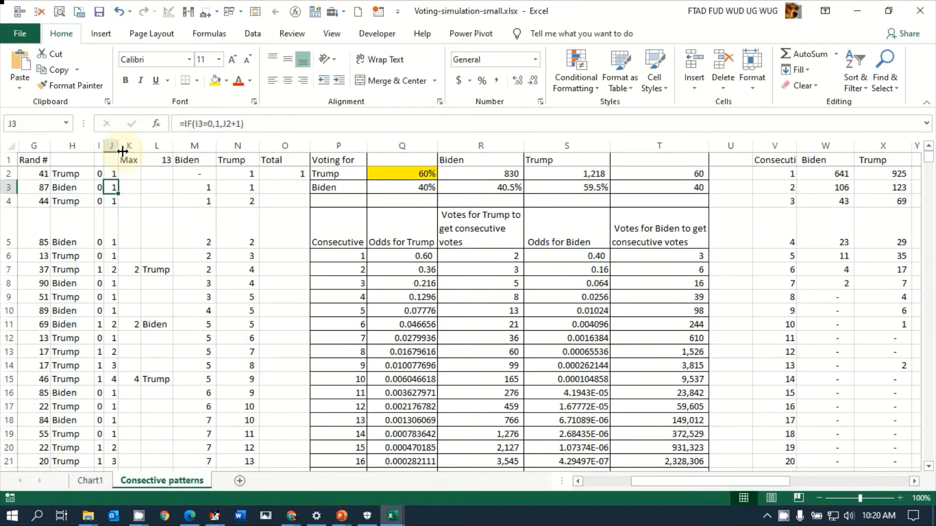
key(Left)
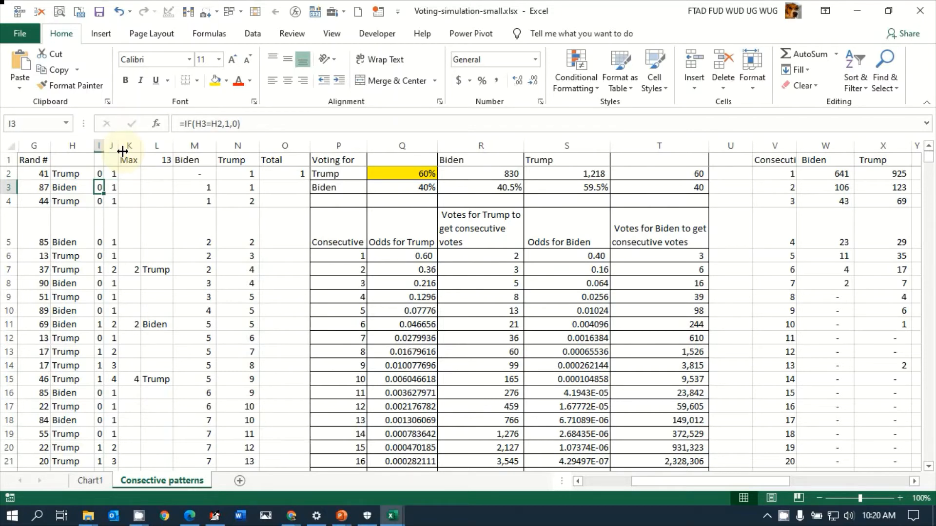
key(Right)
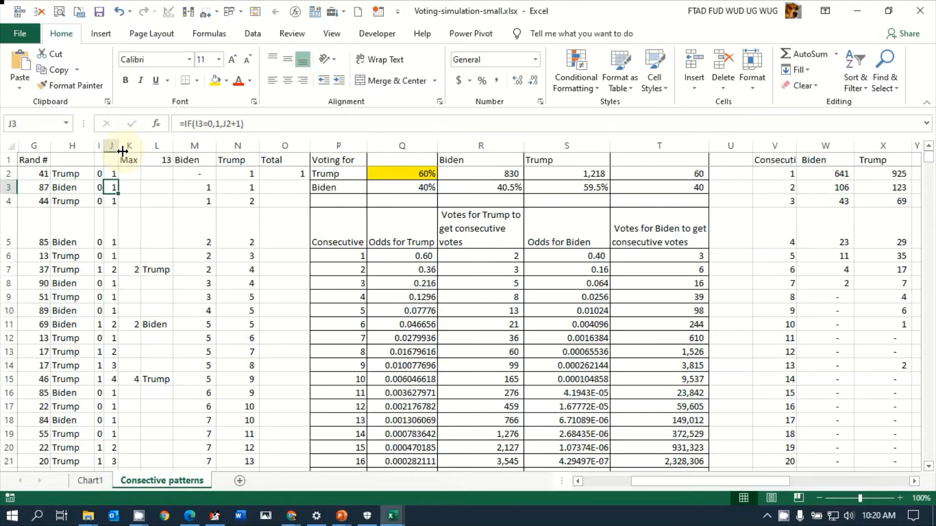
key(Right)
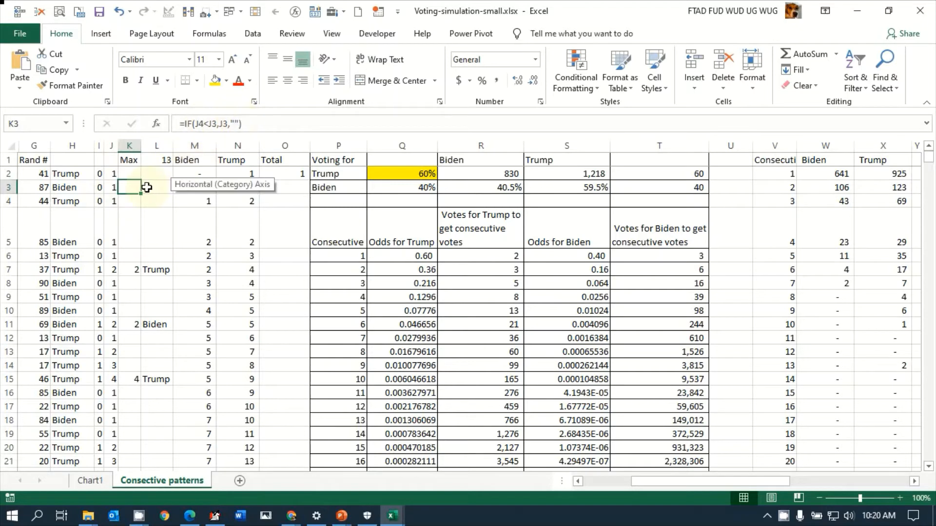
key(Left)
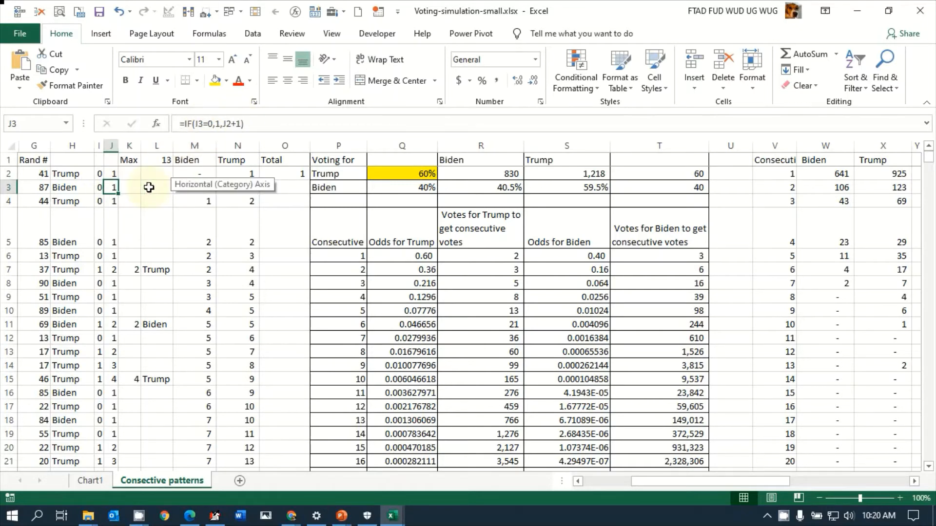
key(Right)
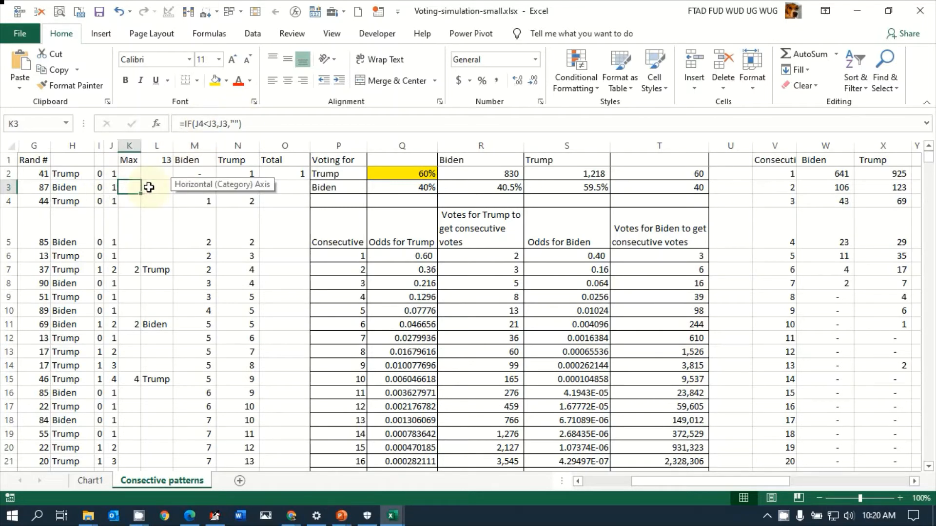
Inspect the run-length formula in K7 and the maximum formula in L1.
key(Down)
key(Down)
key(Down)
key(Down)
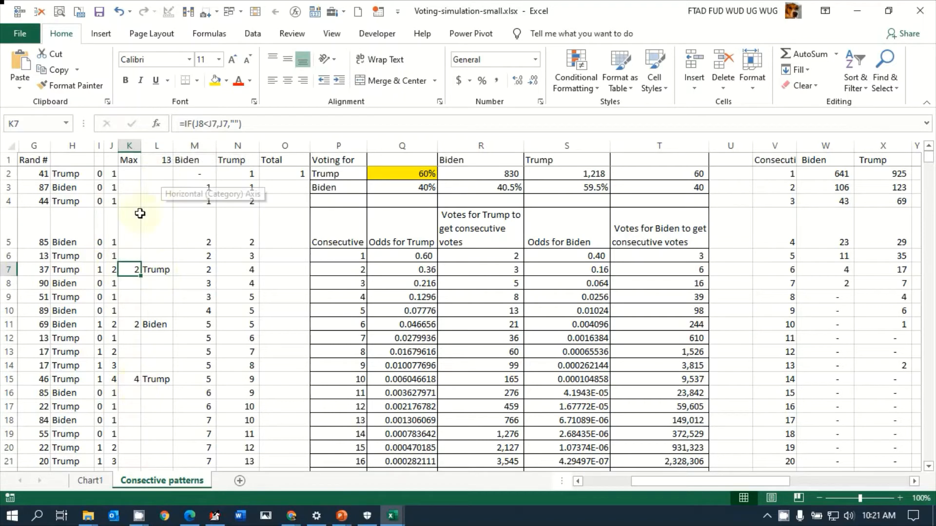
click(161, 160)
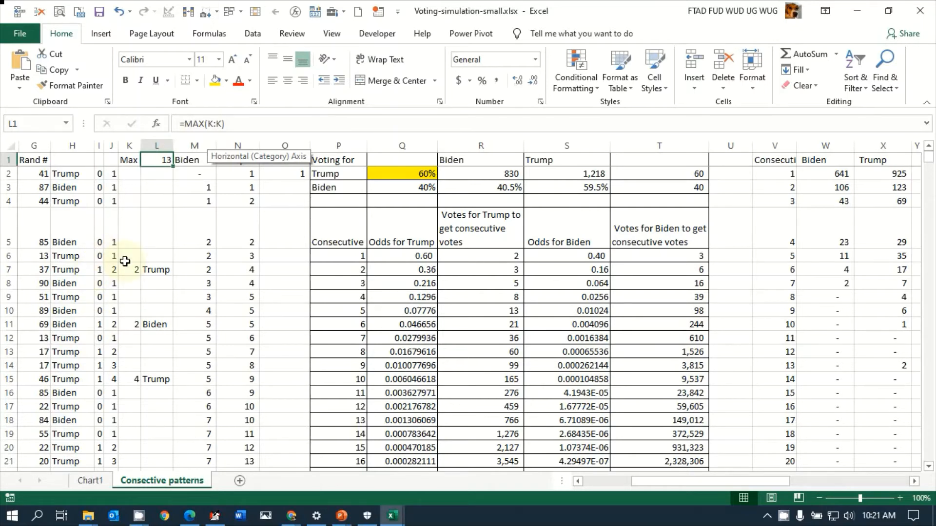
Recalculate the simulation repeatedly to compare the longest consecutive run in L1 across new random votes.
key(F9)
key(F9)
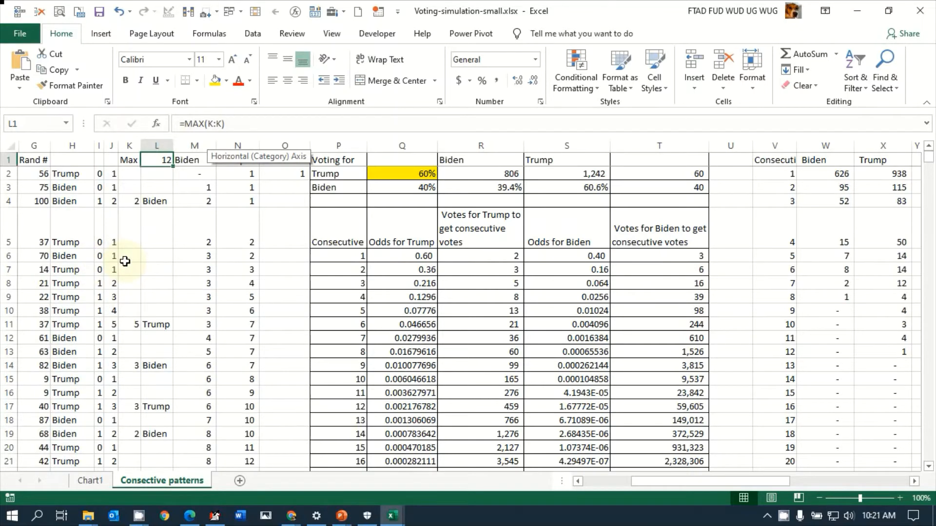
key(F9)
key(F9)
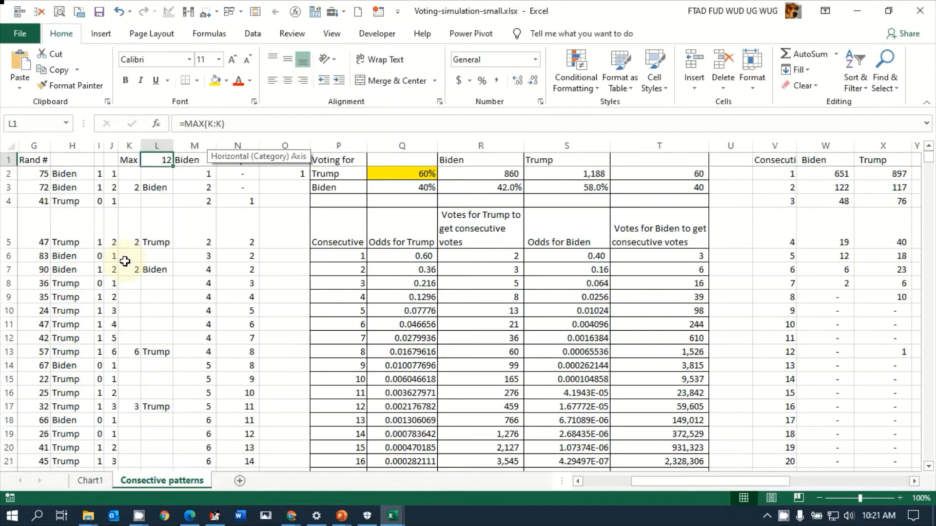
key(F9)
key(F9)
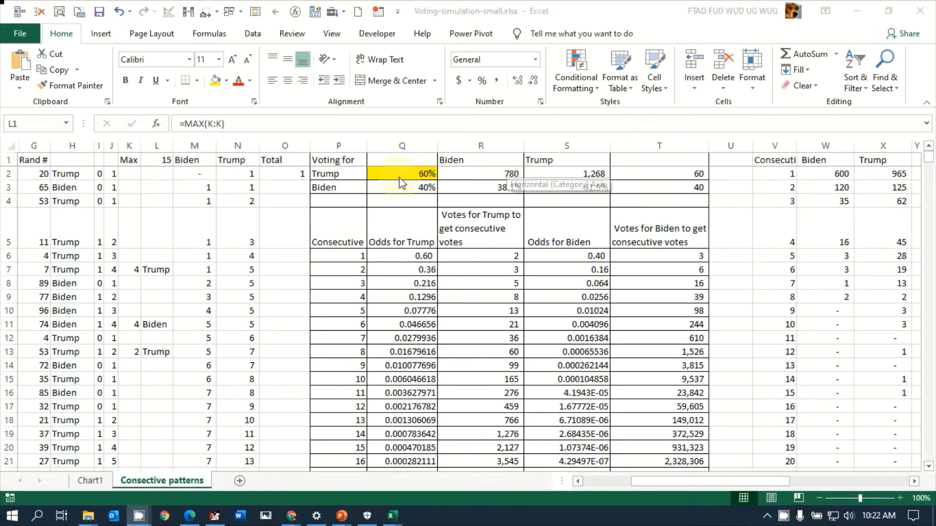
Set Trump's voting percentage in Q2 to 50% and recalculate the random votes three times.
click(379, 171)
text(50)
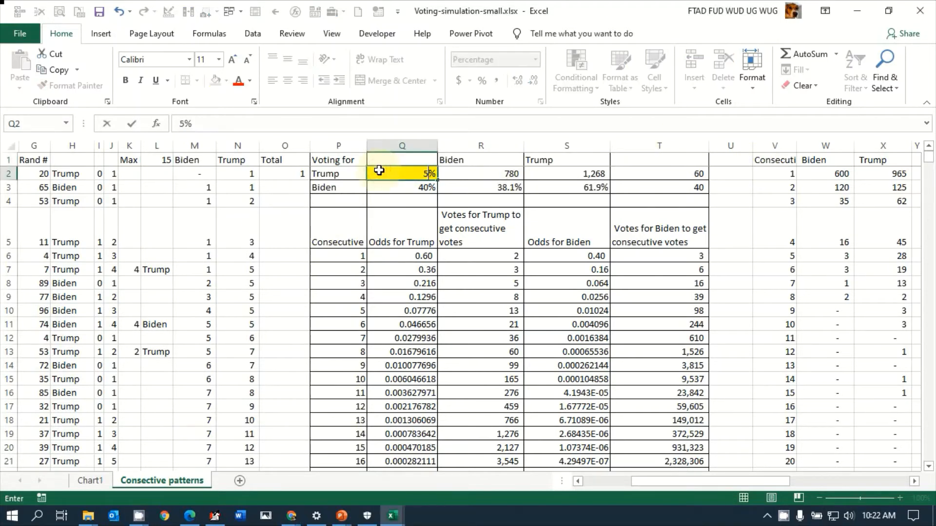
key(Return)
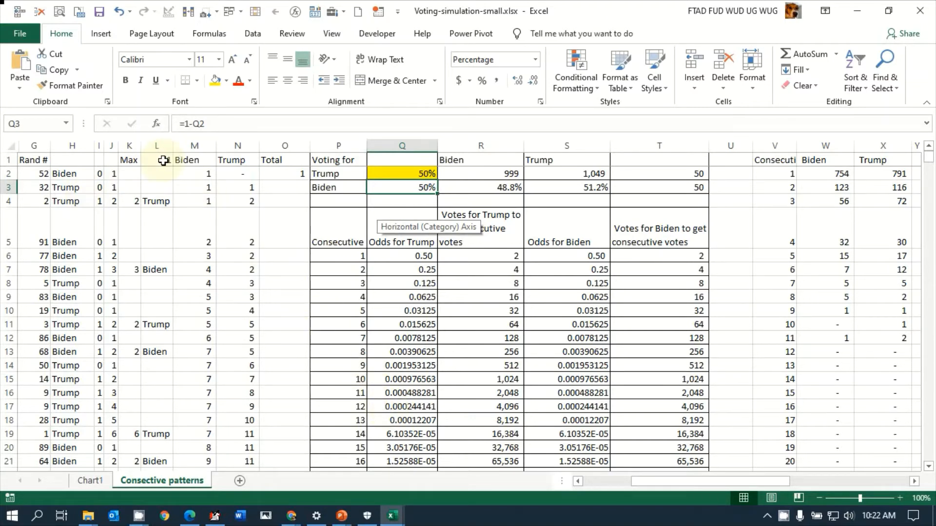
key(F9)
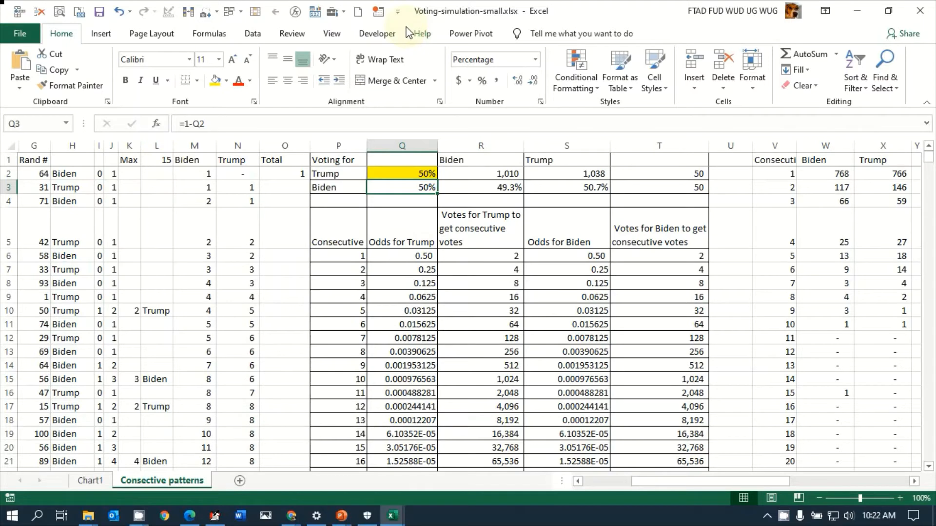
key(F9)
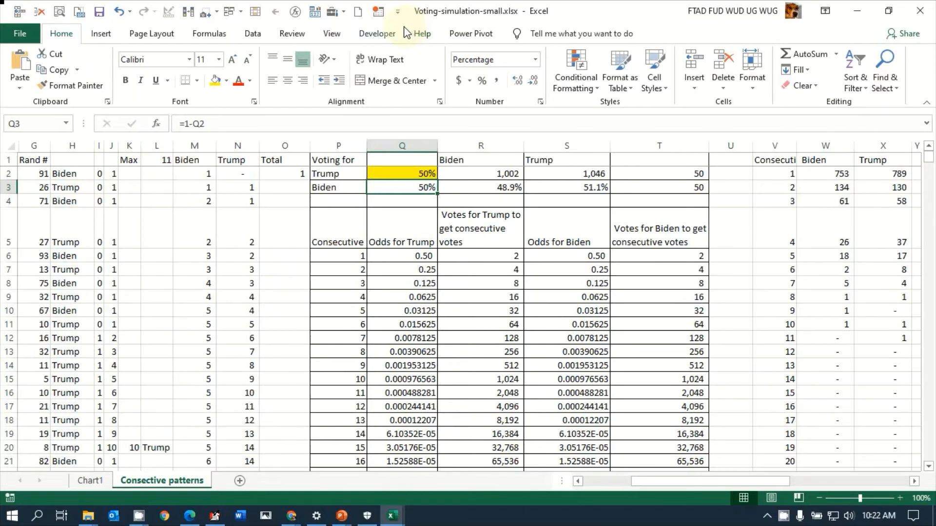
key(F9)
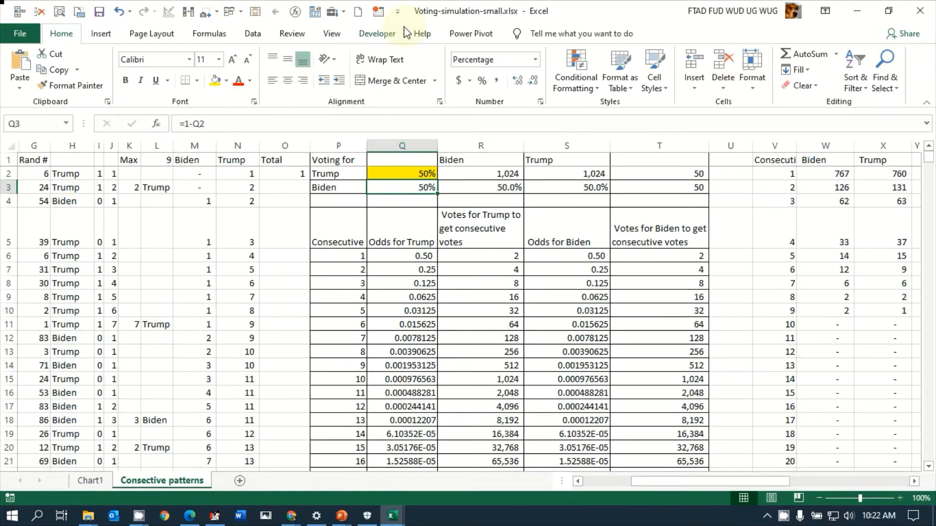
Check the entry count of the random number column G and compare R16 with its consecutive value in P16.
click(32, 146)
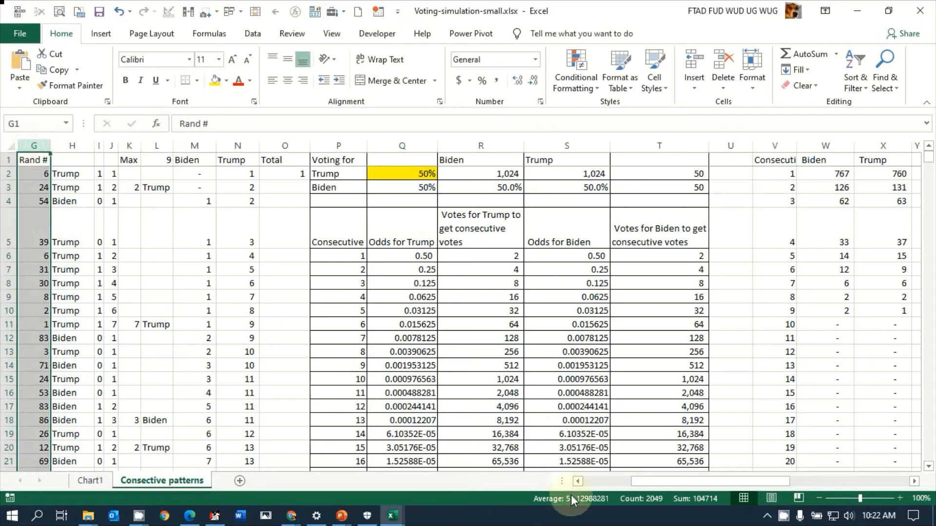
click(364, 353)
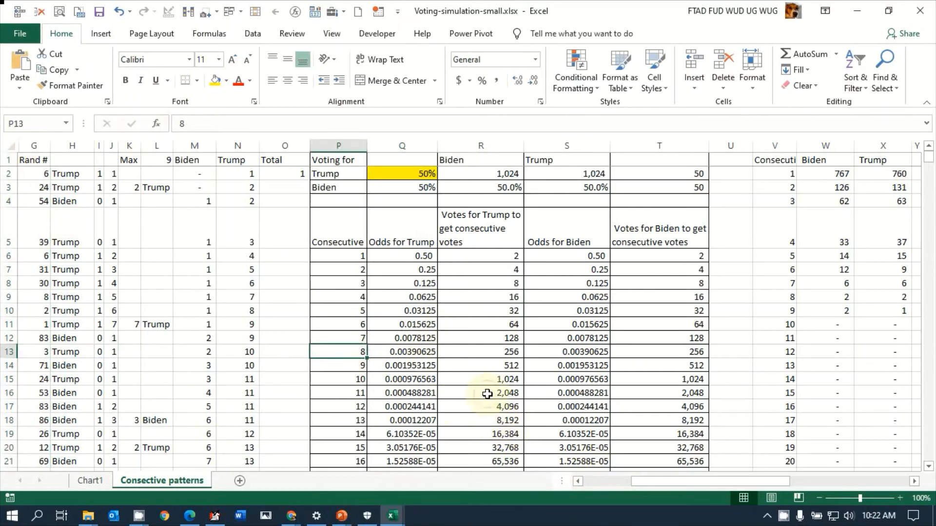
click(487, 394)
key(Left)
key(Left)
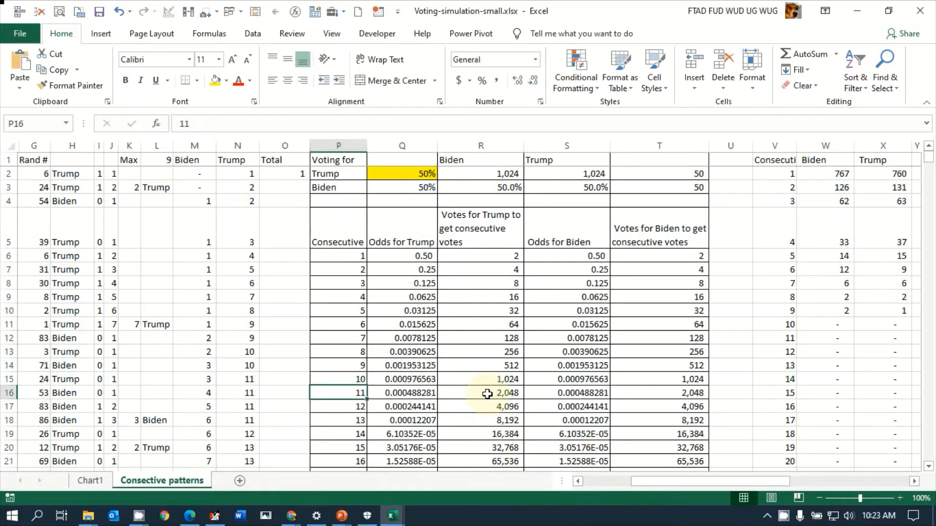
Review the Trump and Biden odds in row 16 for 11 consecutive votes.
key(Right)
key(Right)
key(Right)
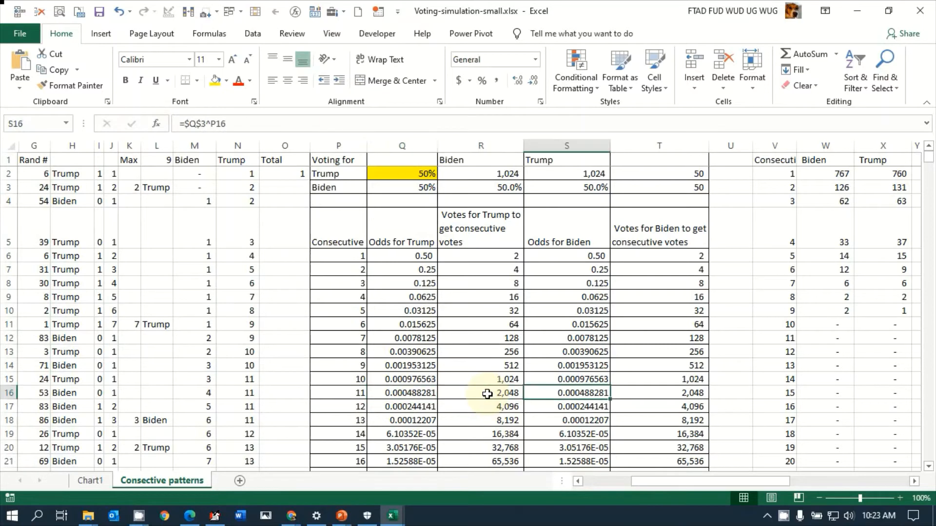
key(Left)
key(Left)
key(Left)
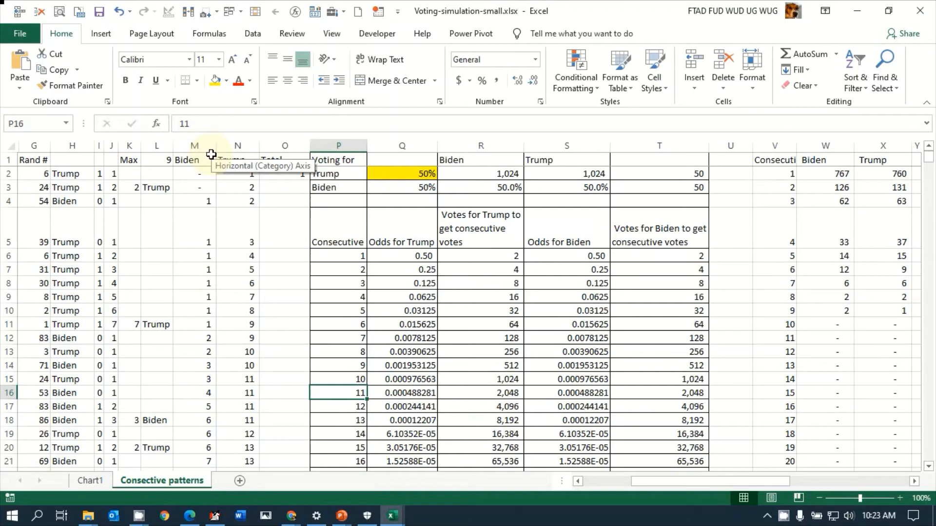
Recalculate the random votes five times to compare the longest run in L1 with the odds table.
key(F9)
key(F9)
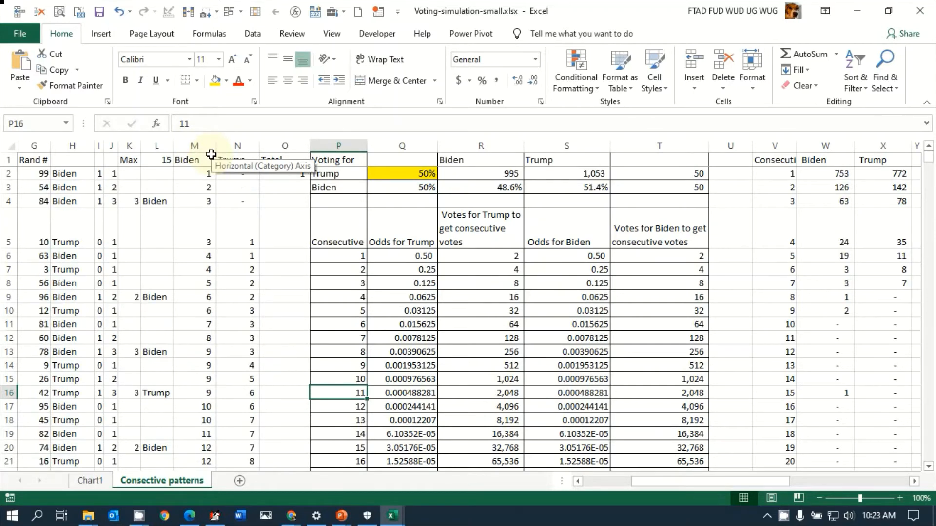
key(F9)
key(F9)
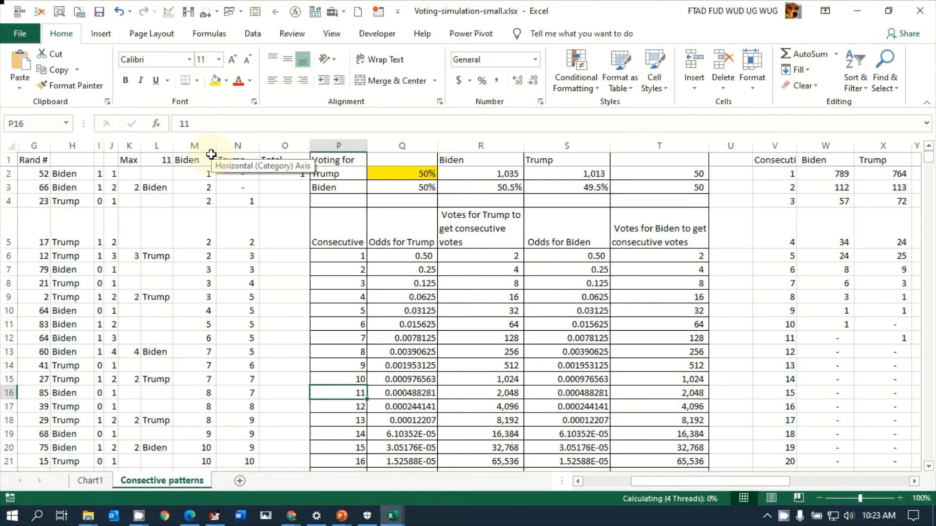
key(F9)
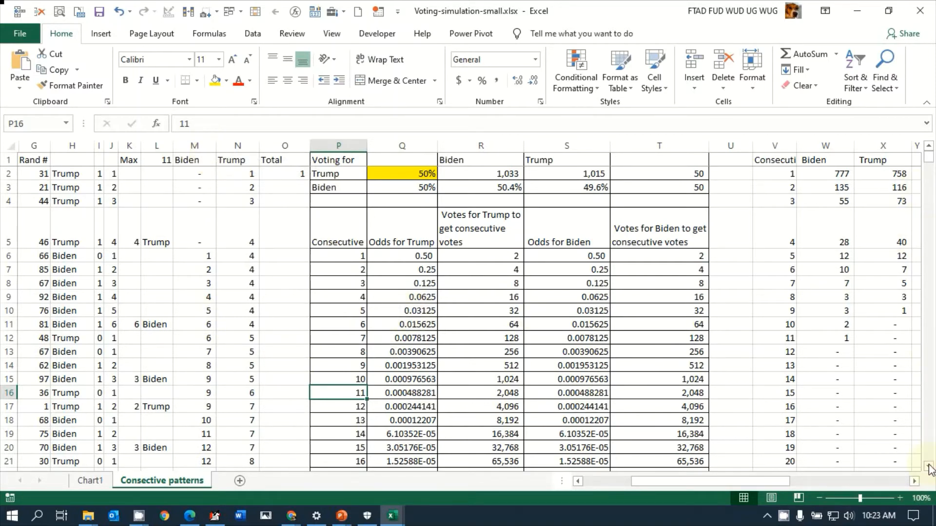
Examine how many votes are needed for 40 consecutive Trump votes in R45 and P45.
drag(928, 467, 928, 467)
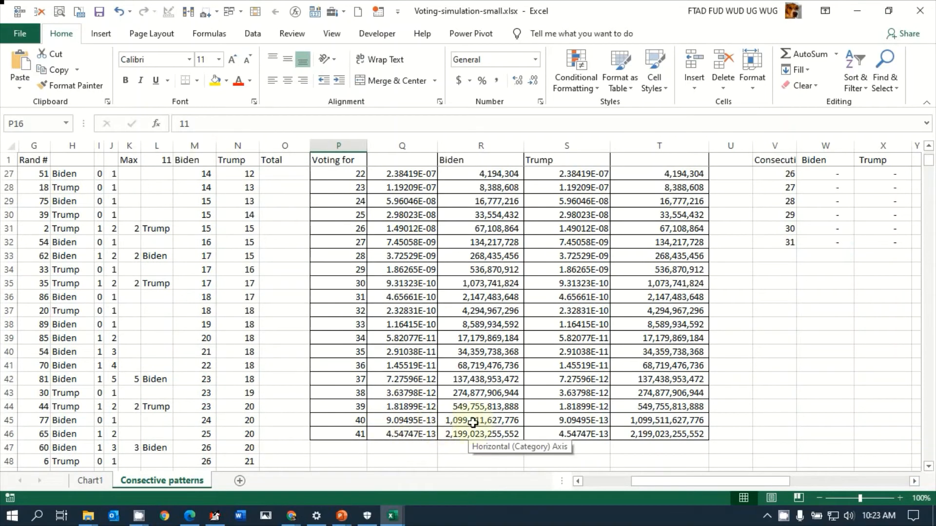
click(493, 419)
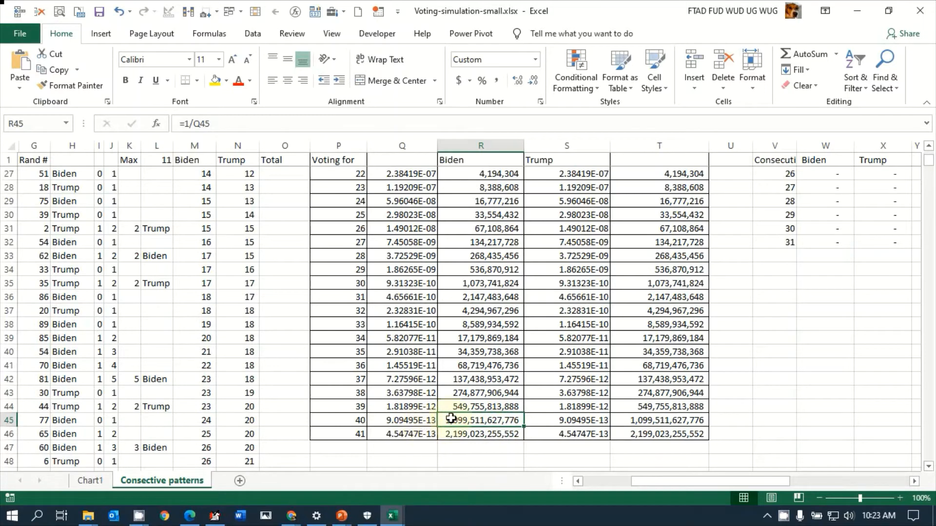
click(338, 420)
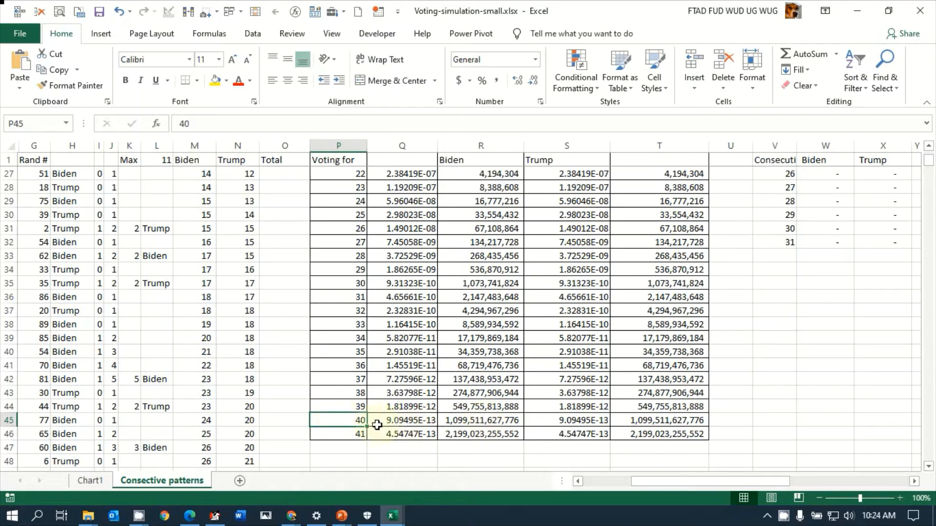
Fill P46:R46 down to row 55 to extend the Trump odds to 50 consecutive votes, and autofit column R.
drag(344, 433, 459, 438)
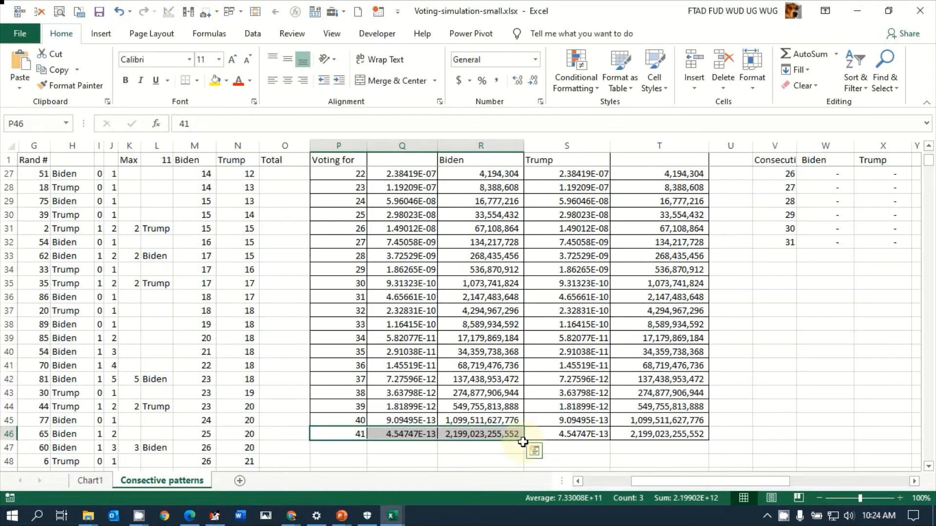
drag(522, 442, 516, 465)
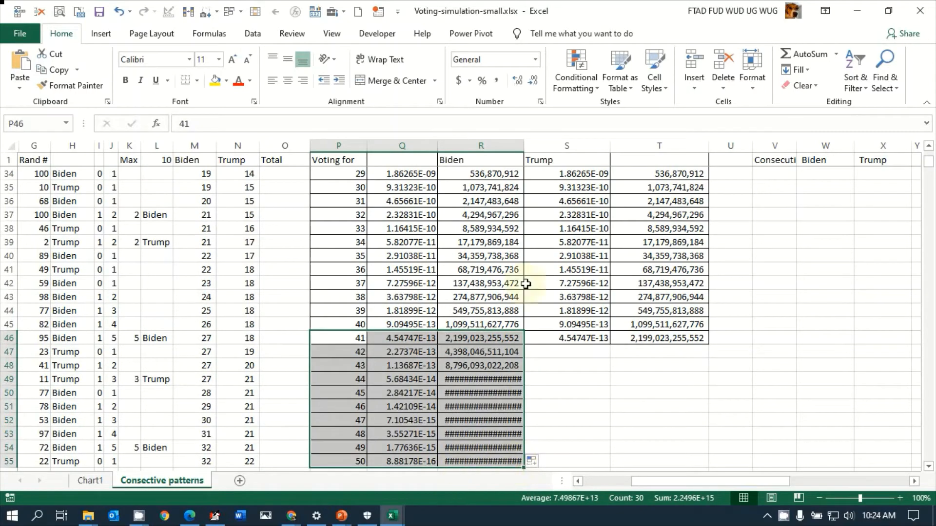
double_click(522, 141)
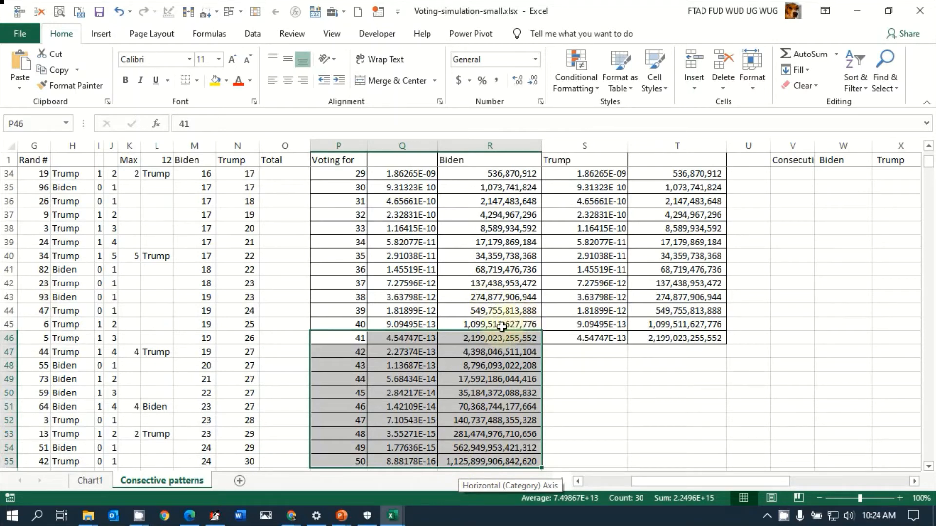
click(363, 325)
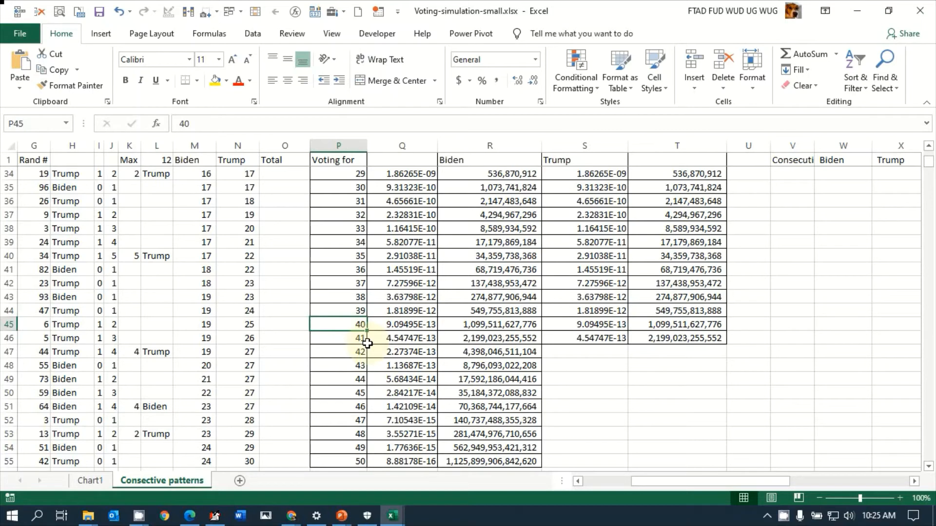
click(357, 460)
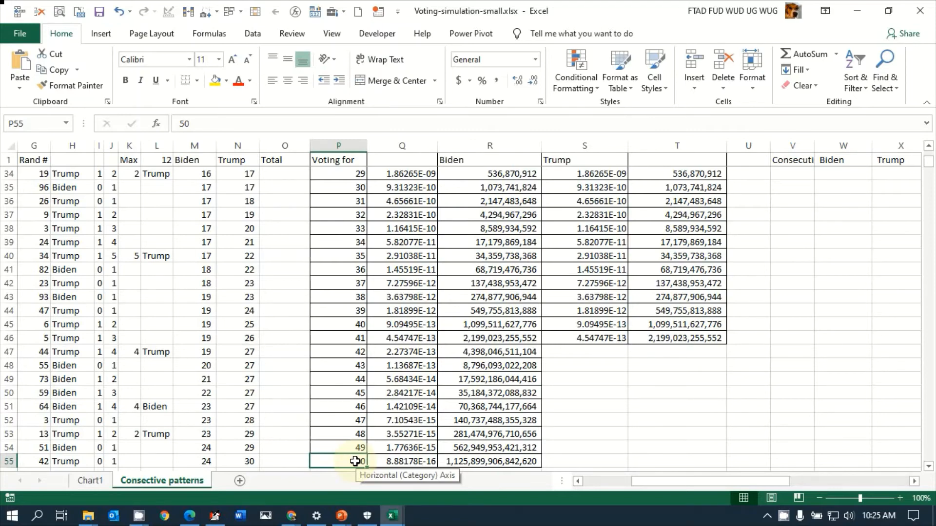
Inspect the run-length formula in K6 and the candidate name formulas in L6 and L10.
scroll(355, 461, up, 11)
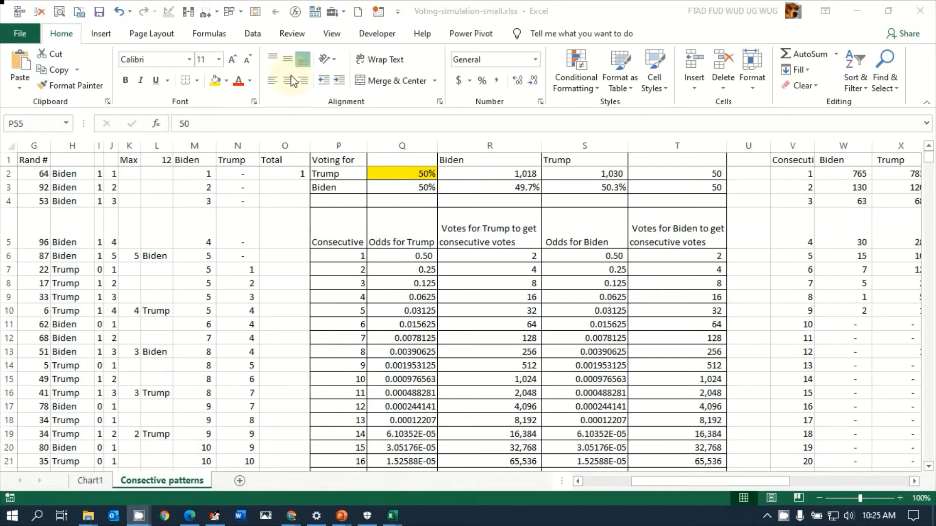
click(154, 254)
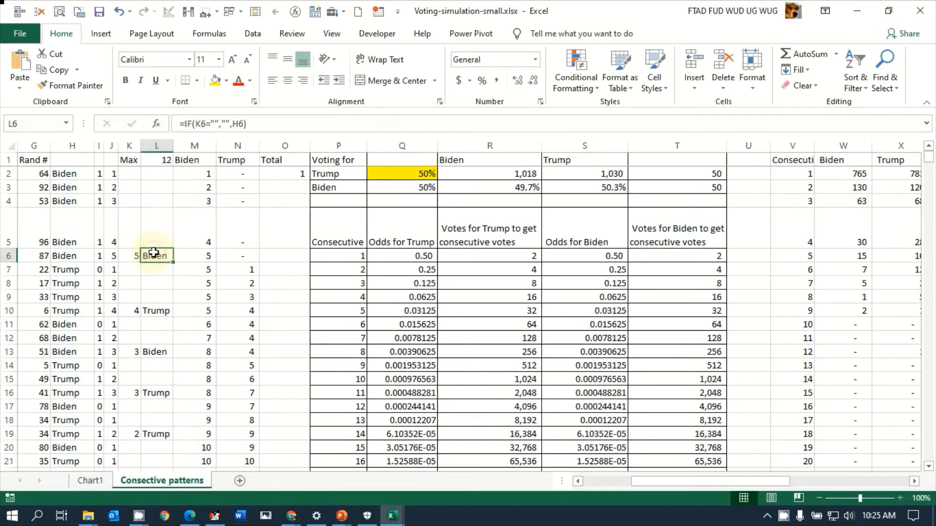
key(Left)
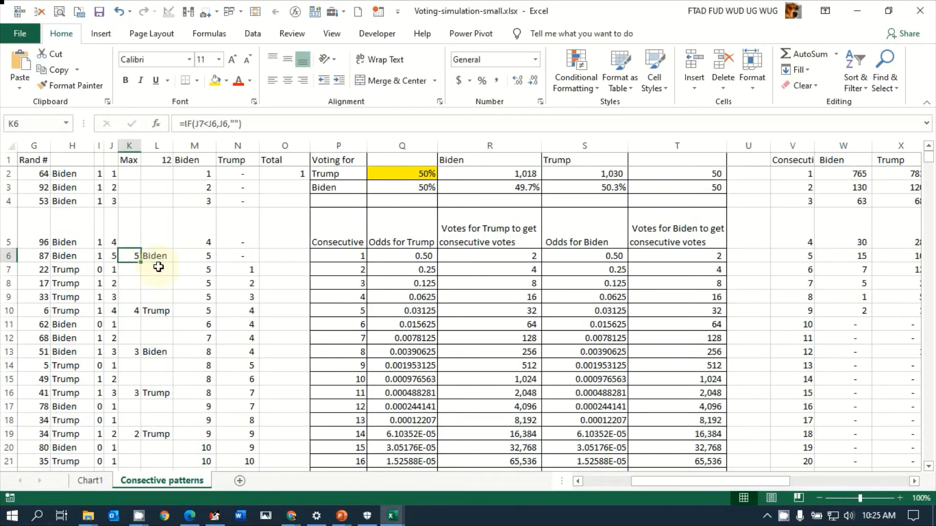
key(Right)
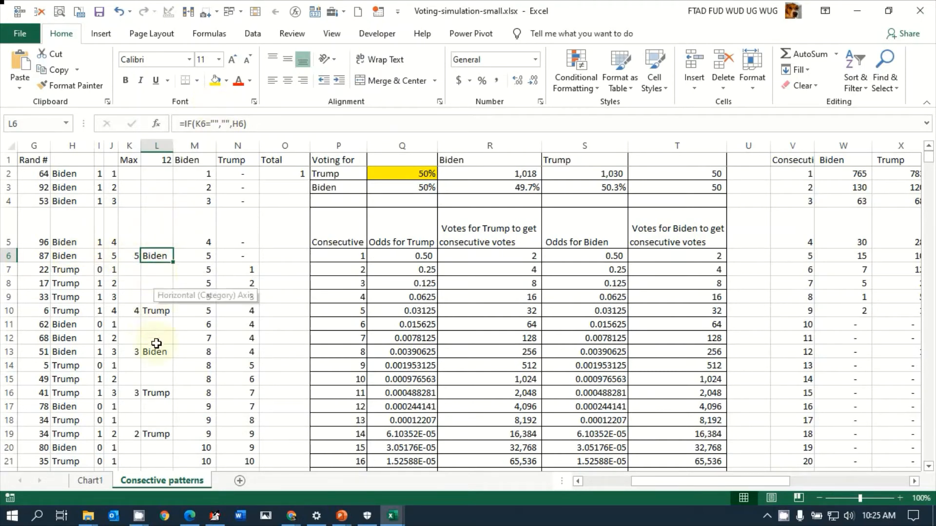
click(165, 310)
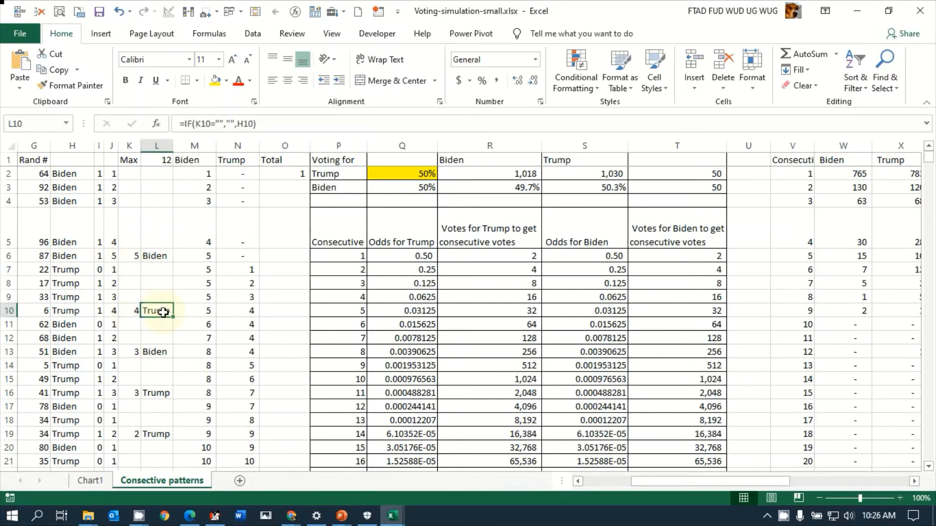
Compare the starting count formula in M2 with the running count formulas below it in column M.
click(195, 169)
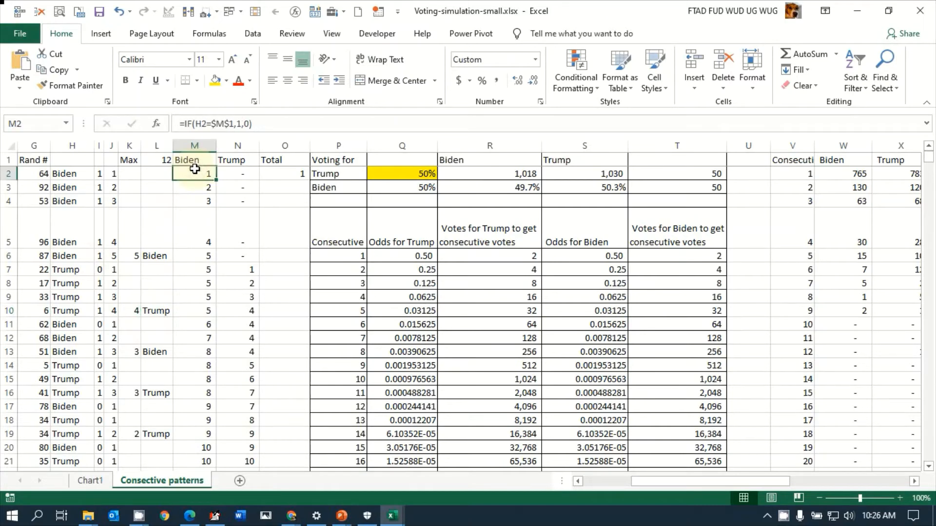
key(Up)
click(194, 168)
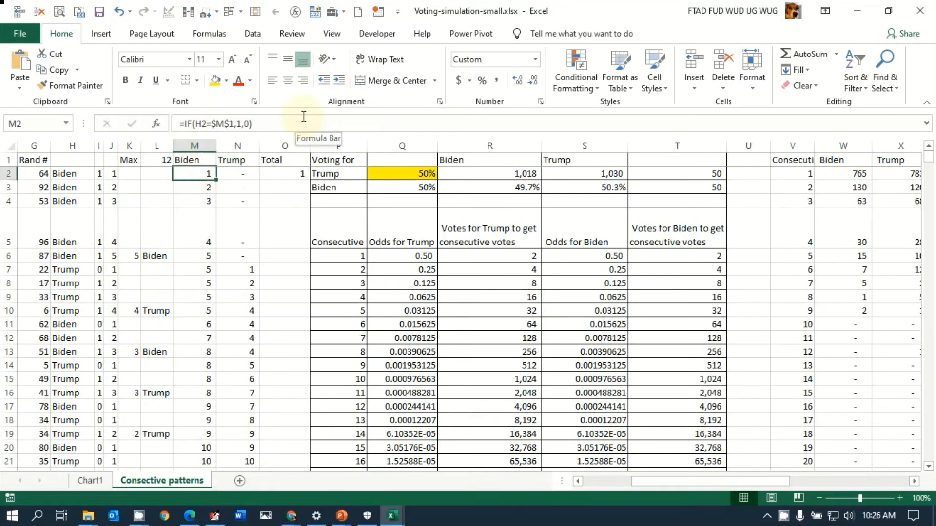
key(Down)
key(Down)
key(Up)
key(Up)
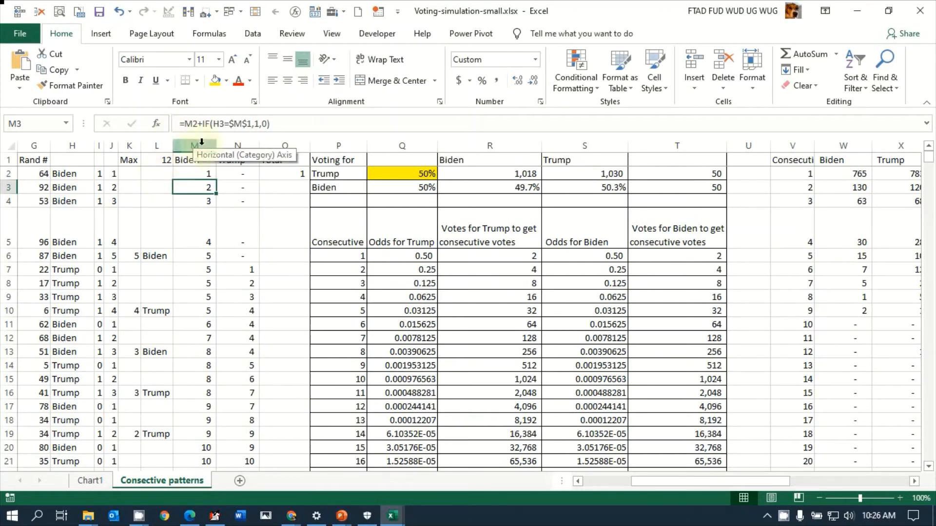
click(203, 175)
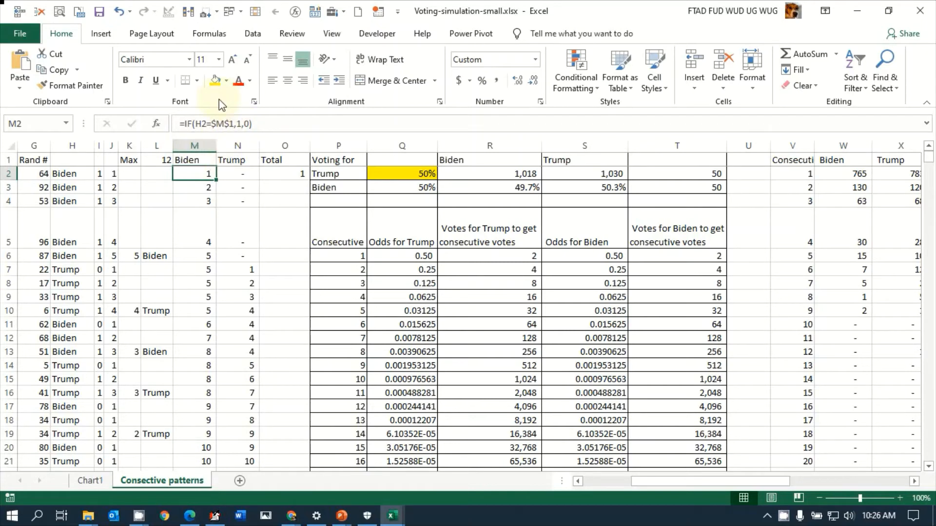
key(Down)
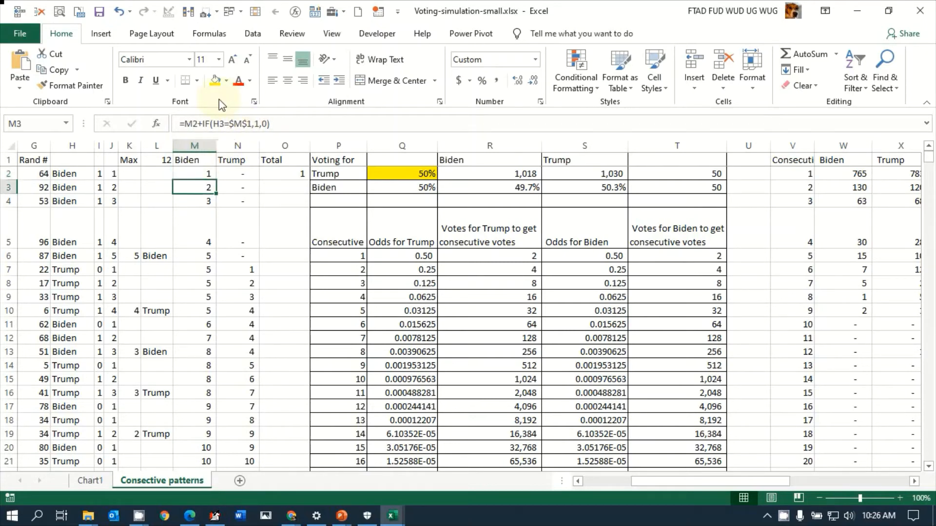
key(Up)
key(Down)
key(Down)
key(Down)
key(Up)
key(Up)
key(Up)
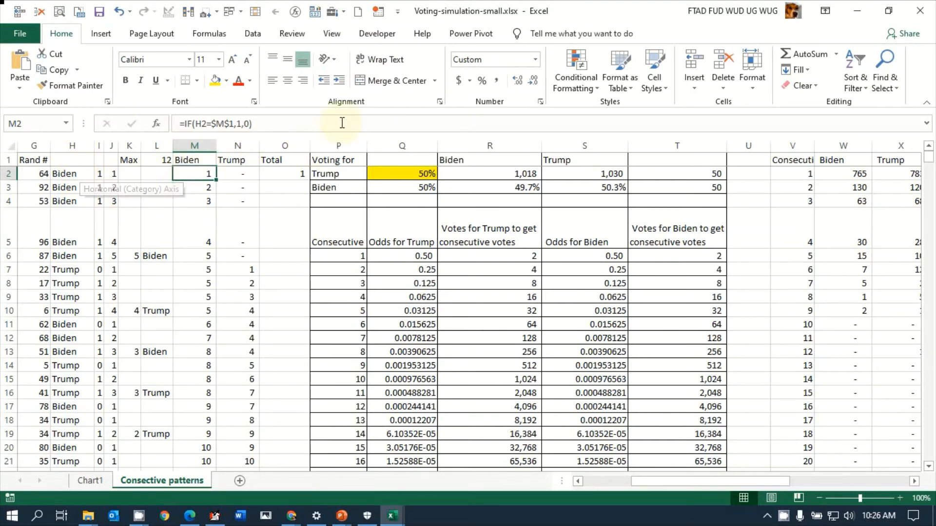
Trace the Biden and Trump running counts row by row through columns M and N down to row 14.
key(Down)
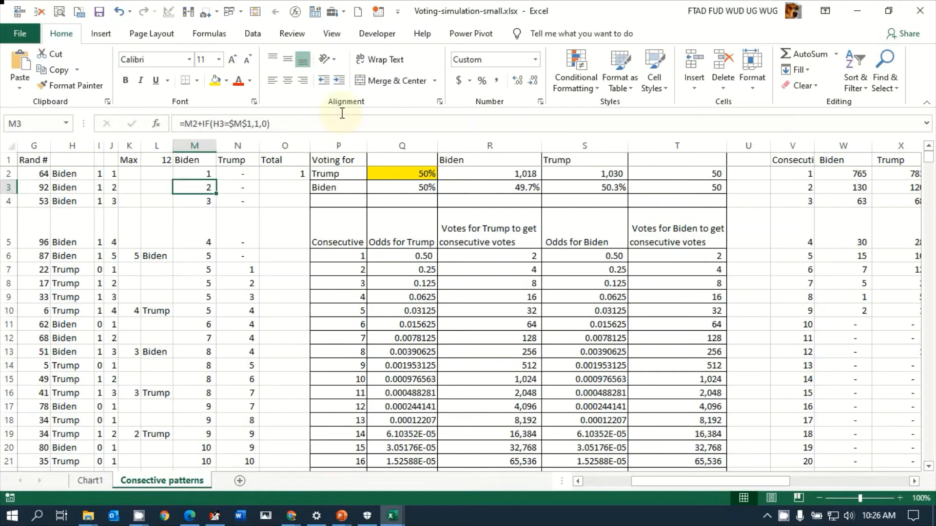
key(Down)
key(Down)
key(Down)
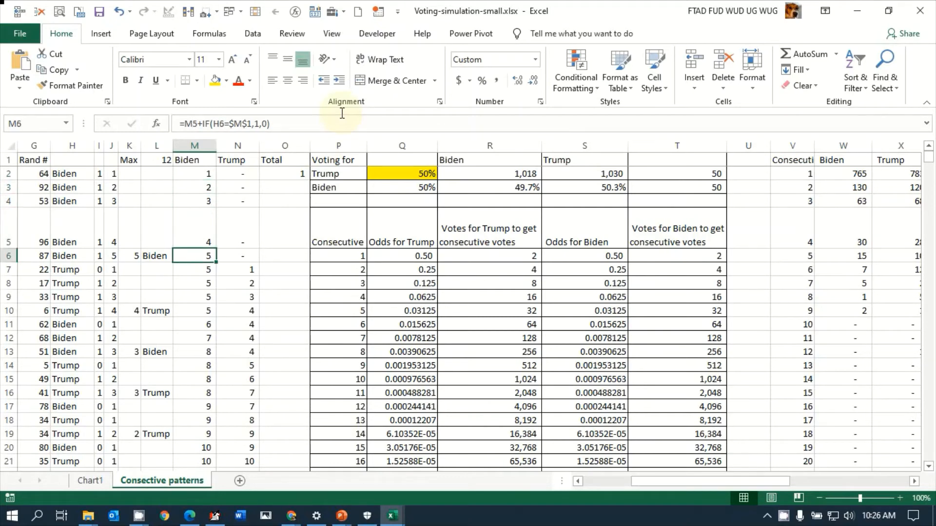
key(Down)
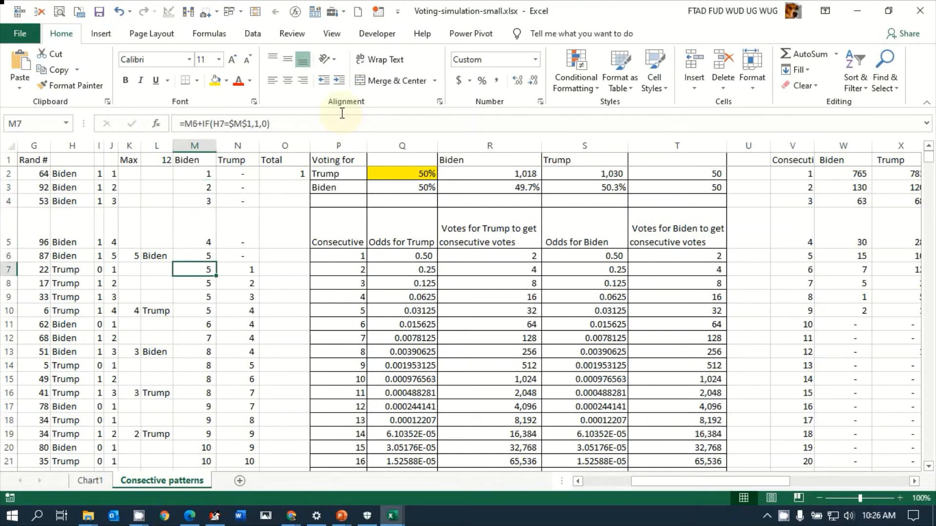
key(Right)
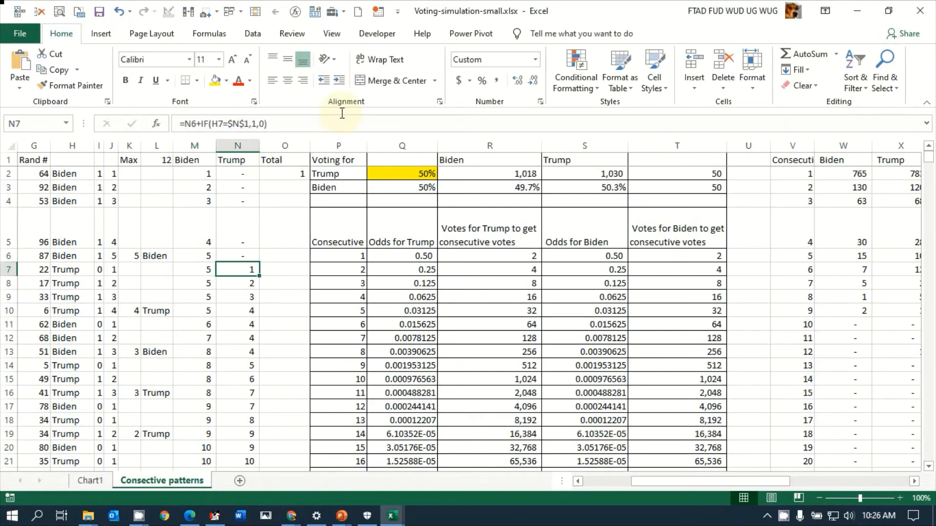
key(Down)
key(Down)
key(Down)
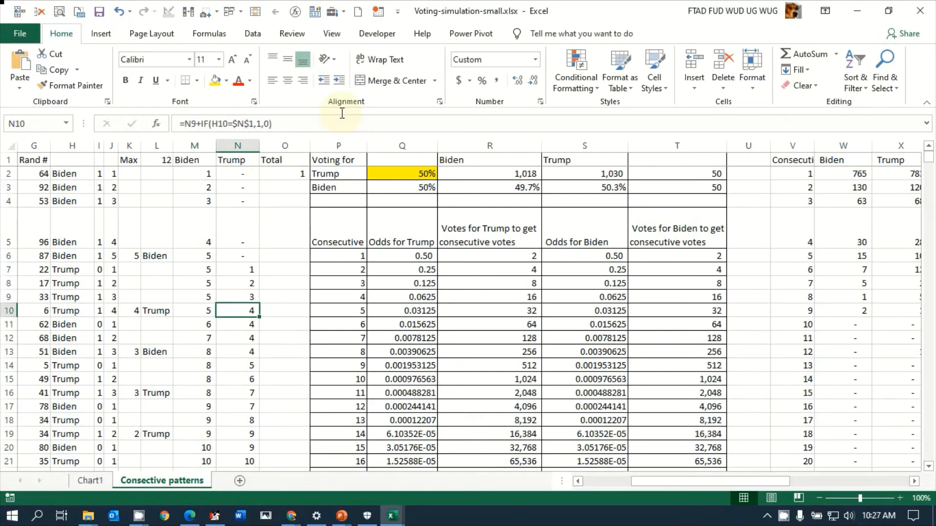
key(Down)
key(Left)
key(Down)
key(Down)
key(Down)
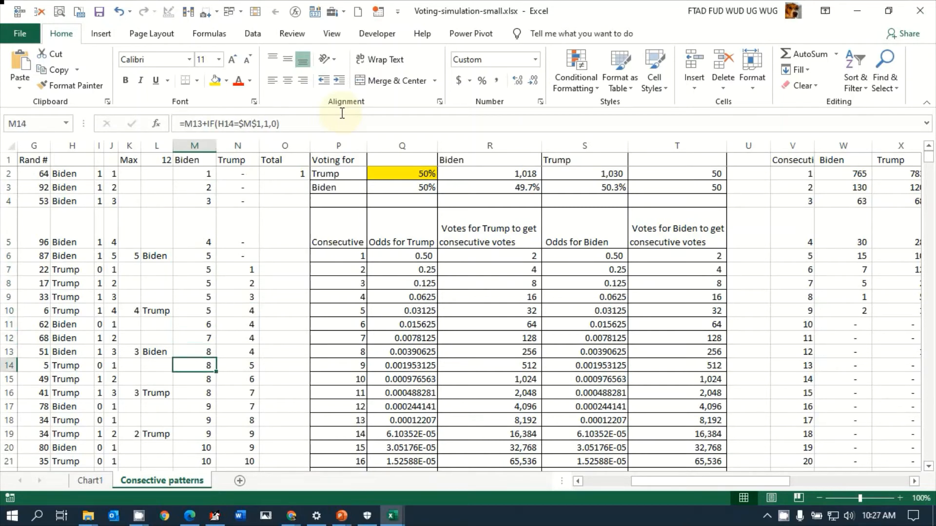
Return to the first Biden count in M2 and recheck the cumulative formula in M3.
key(Up)
key(Up)
key(Up)
key(Up)
key(Up)
key(Up)
key(Up)
key(Up)
key(Up)
key(Up)
key(Up)
key(Up)
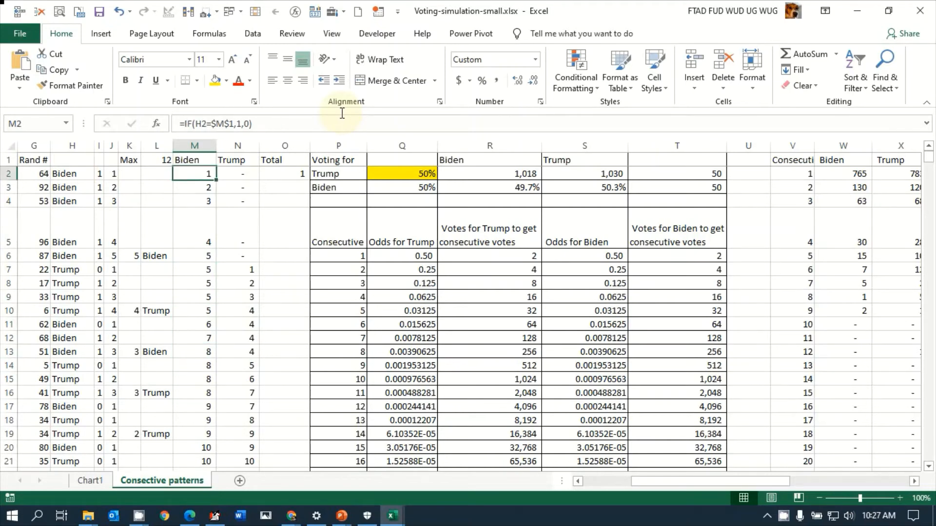
key(Down)
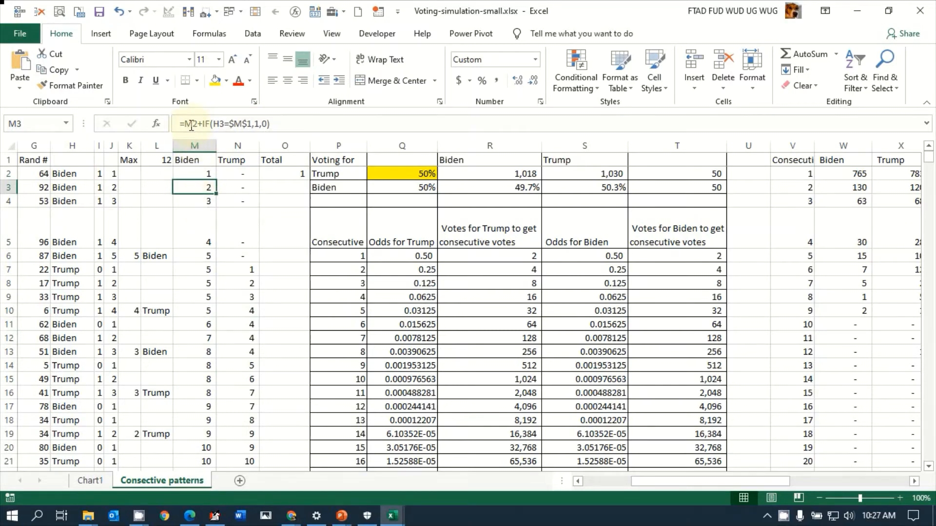
Inspect the Trump running count formulas in N3 and N7, and go to the final count in column N.
click(230, 186)
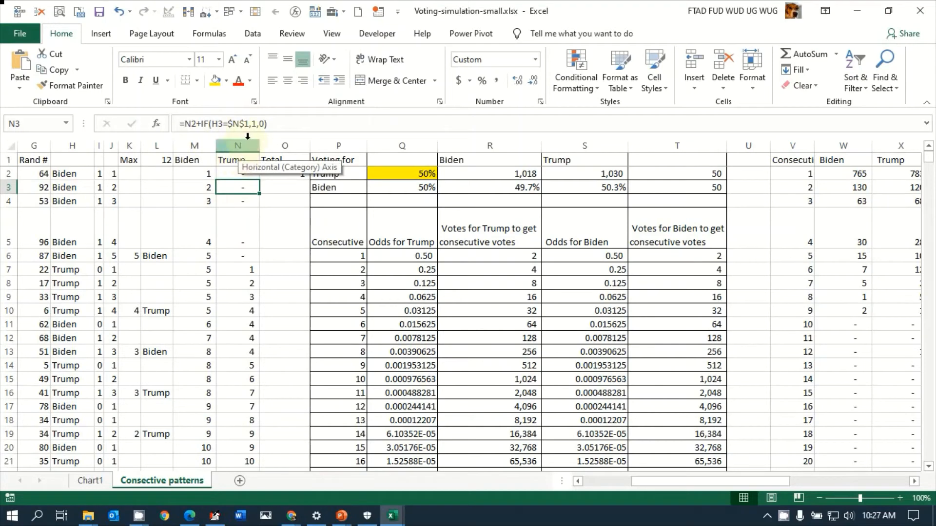
click(242, 271)
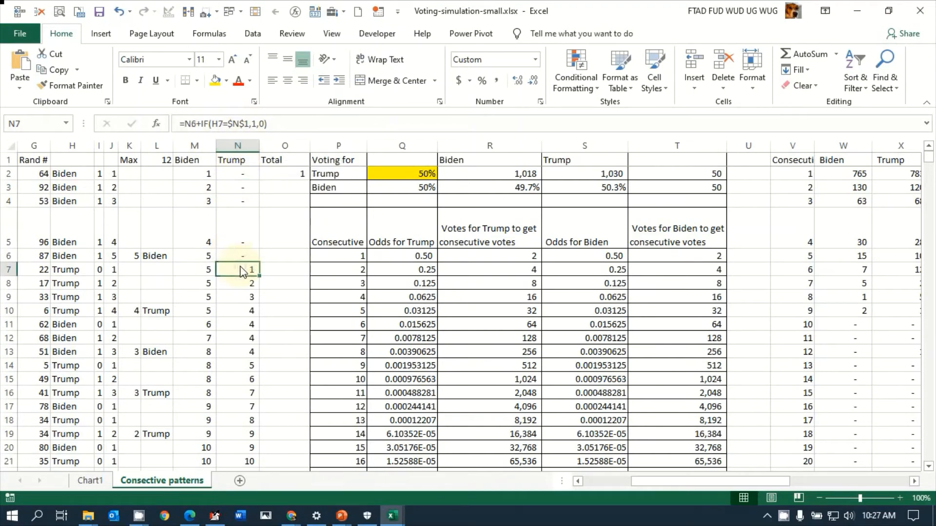
key(ctrl+Down)
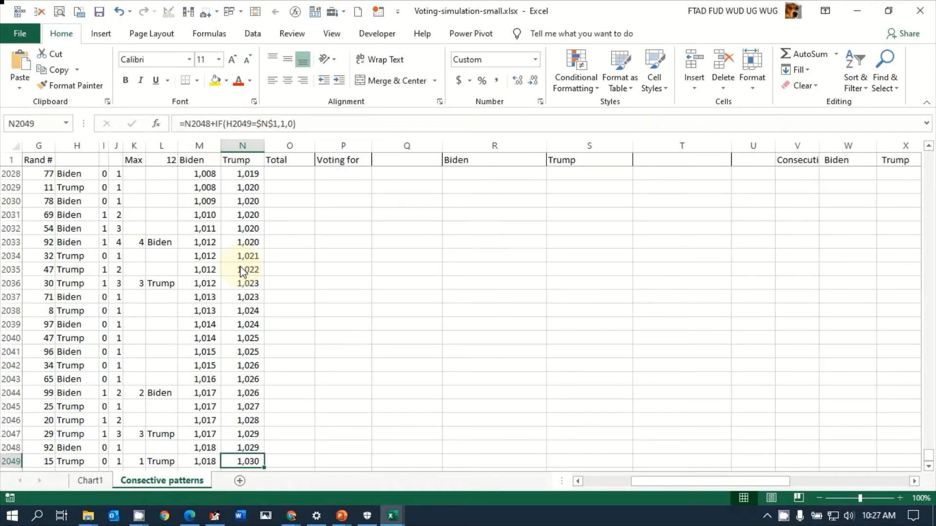
Recalculate the simulation five times while checking the final Biden and Trump counts in row 2049.
key(Left)
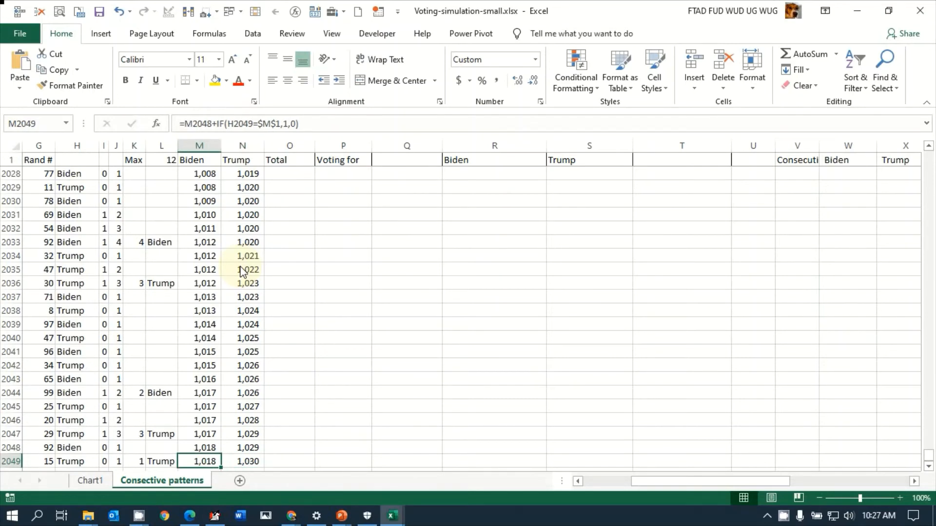
key(F9)
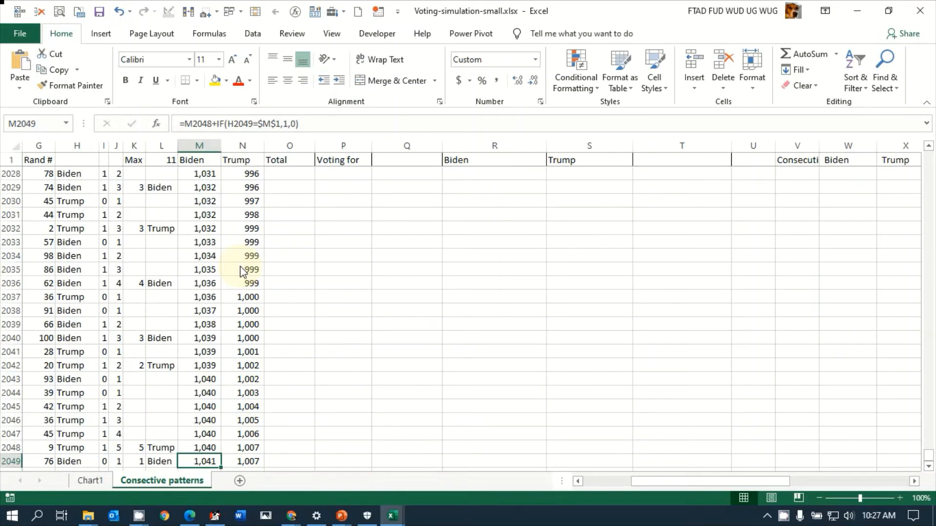
key(F9)
key(F9)
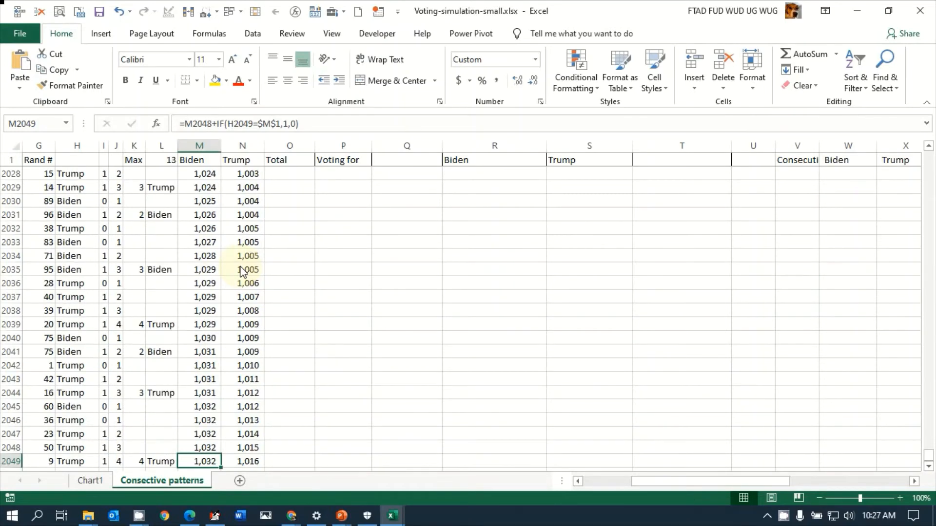
key(F9)
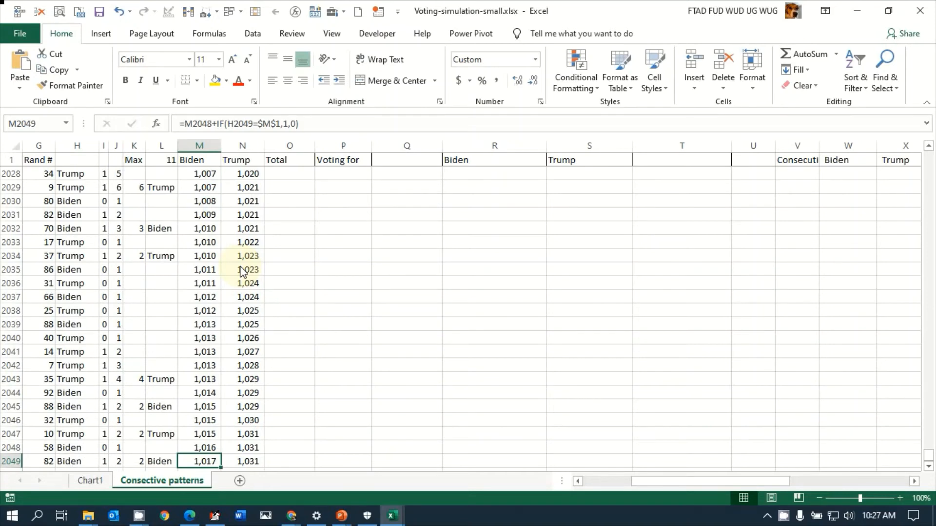
key(F9)
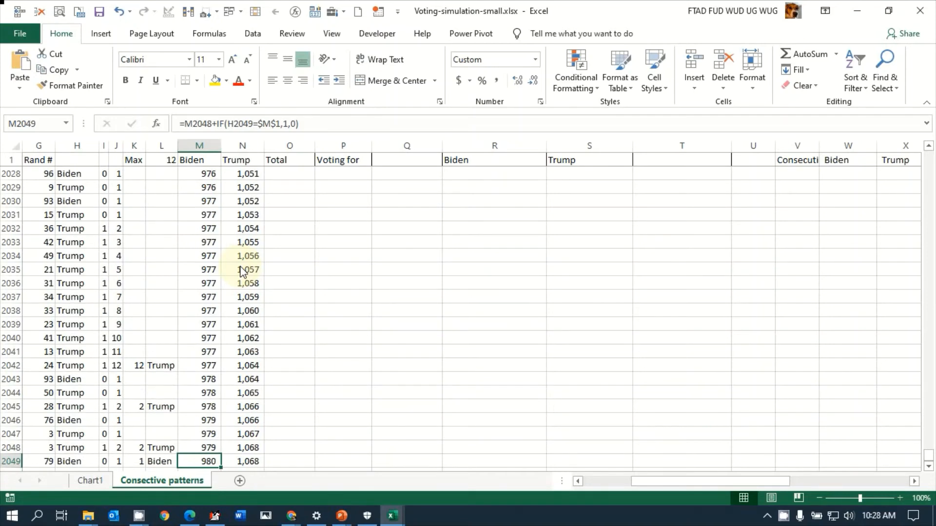
Return to the start of the Biden running count and go to Biden's vote share formula in R3.
key(ctrl+Up)
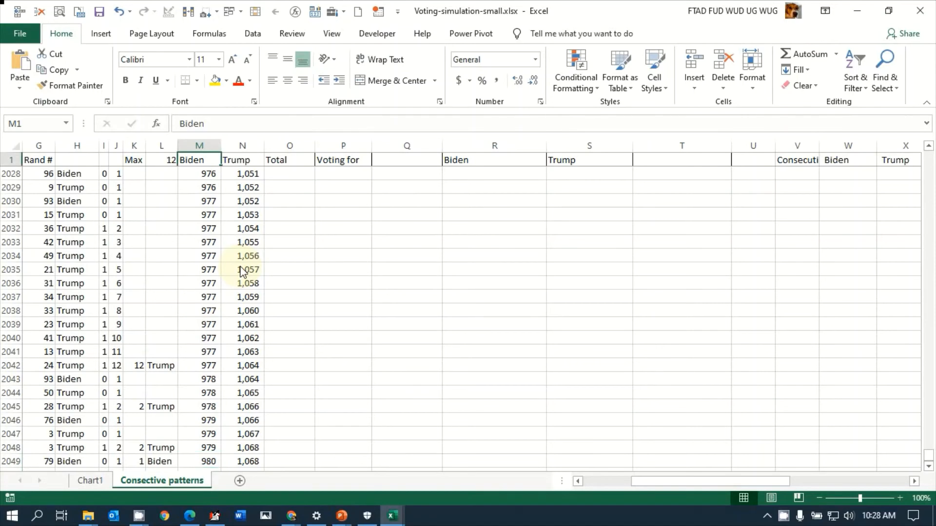
key(Down)
key(Up)
key(Down)
key(Down)
key(Down)
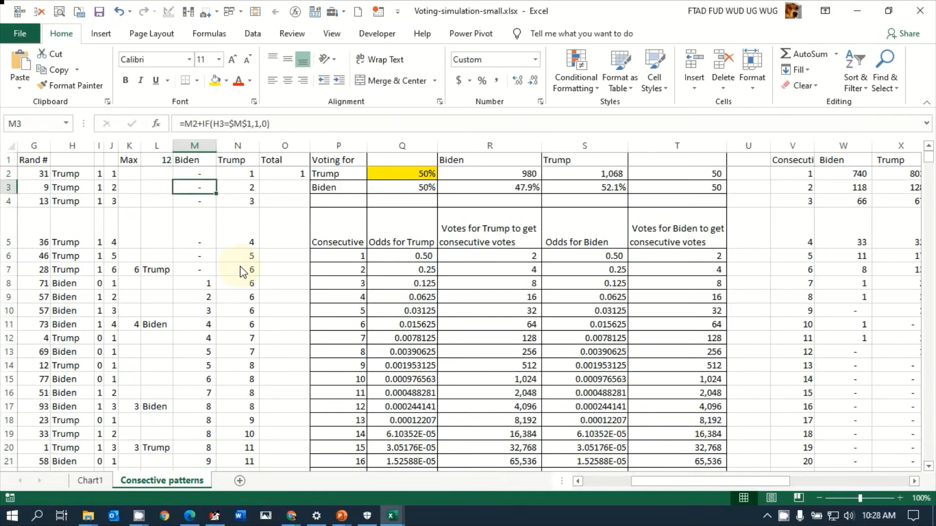
key(Up)
key(Right)
key(Right)
key(Right)
key(Right)
key(Right)
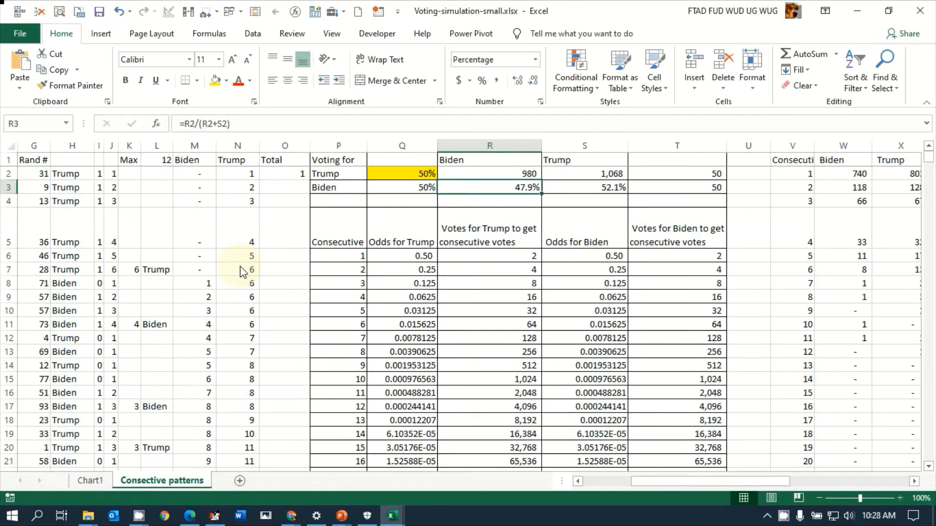
Compare the Trump voting setting in Q2 with the share formulas in R3 and S3 and the Biden COUNTIF formula in R2.
key(Left)
key(Up)
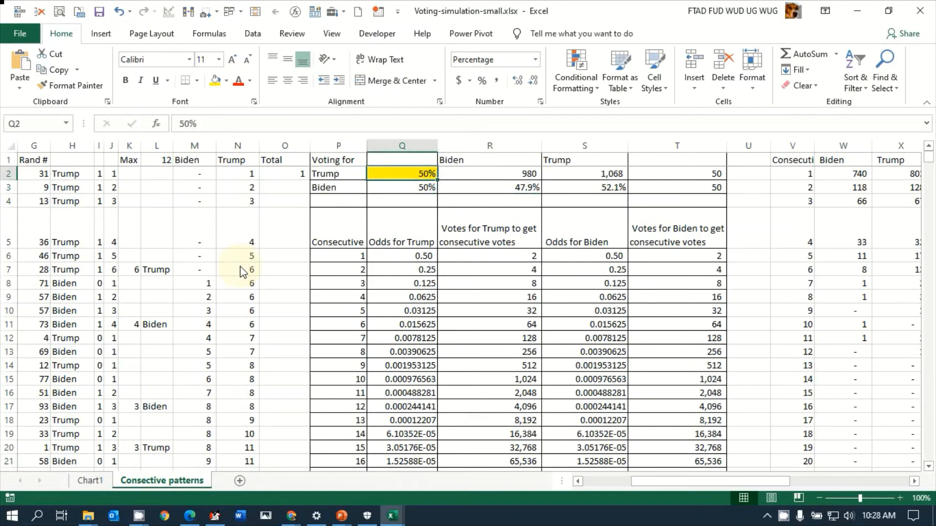
key(Down)
key(Right)
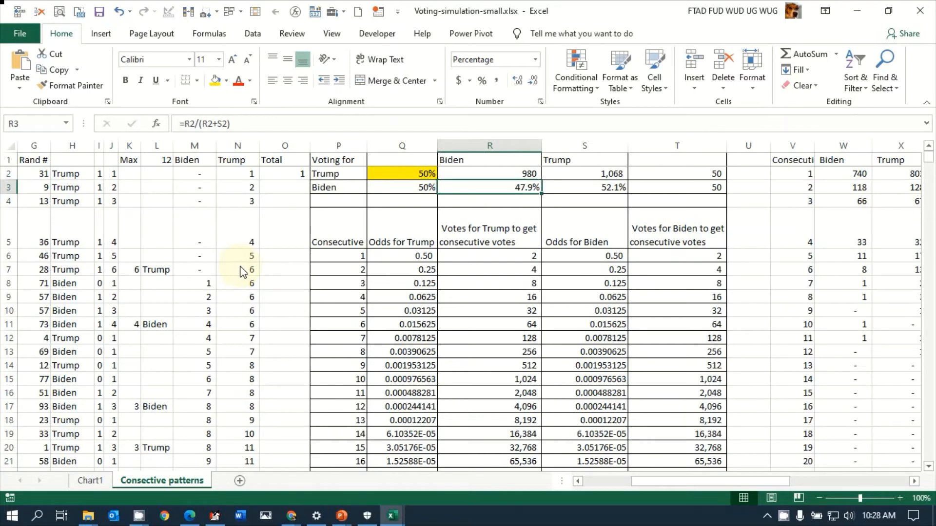
key(Right)
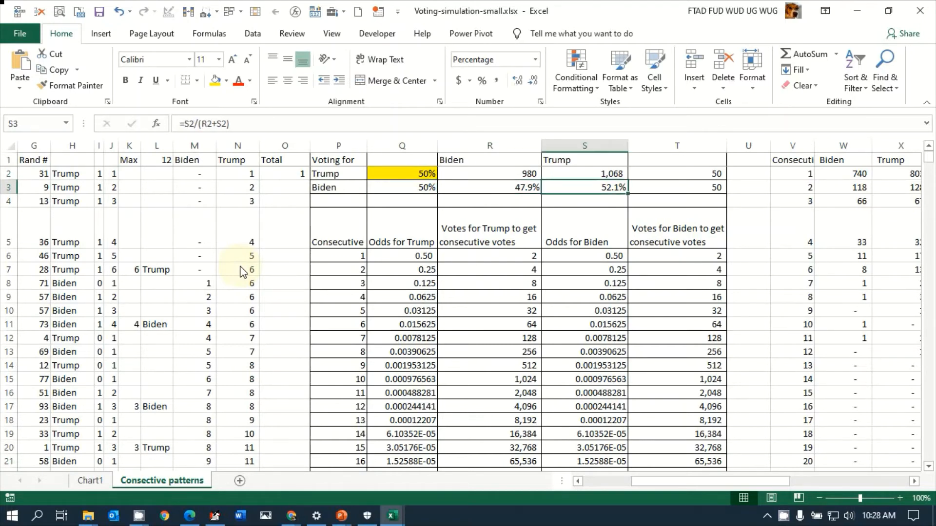
key(Left)
key(Left)
key(Up)
key(Right)
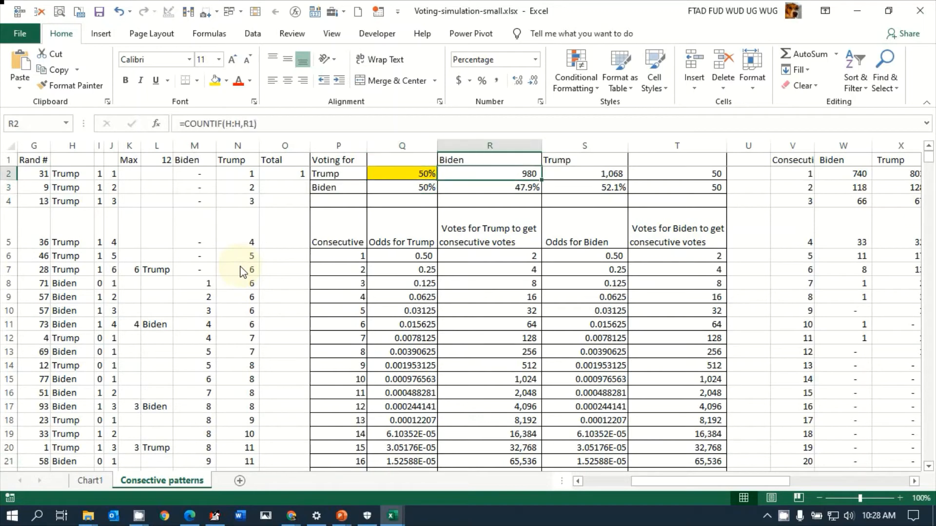
Trace the Biden running count formulas down column M to M12.
key(Left)
key(Left)
key(Left)
key(Left)
key(Left)
key(Left)
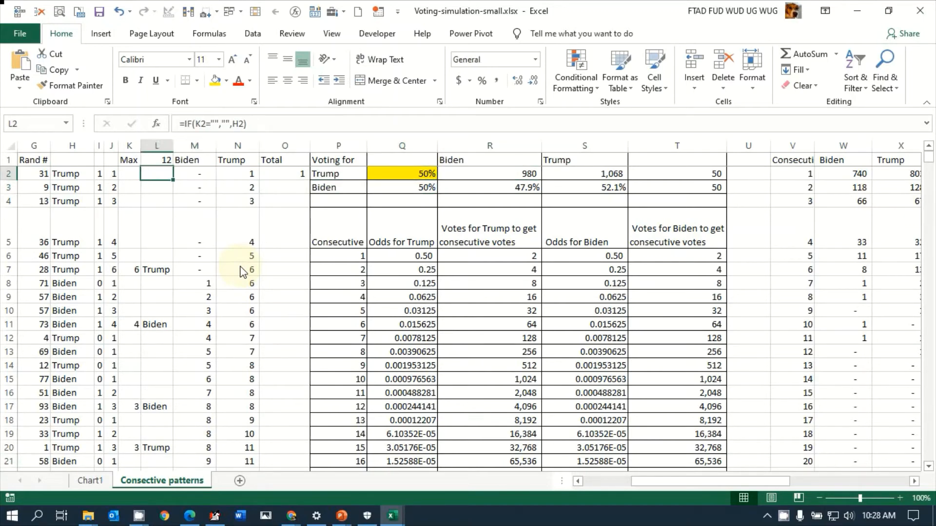
key(Right)
key(Down)
key(Down)
key(Down)
key(Down)
key(Down)
key(Down)
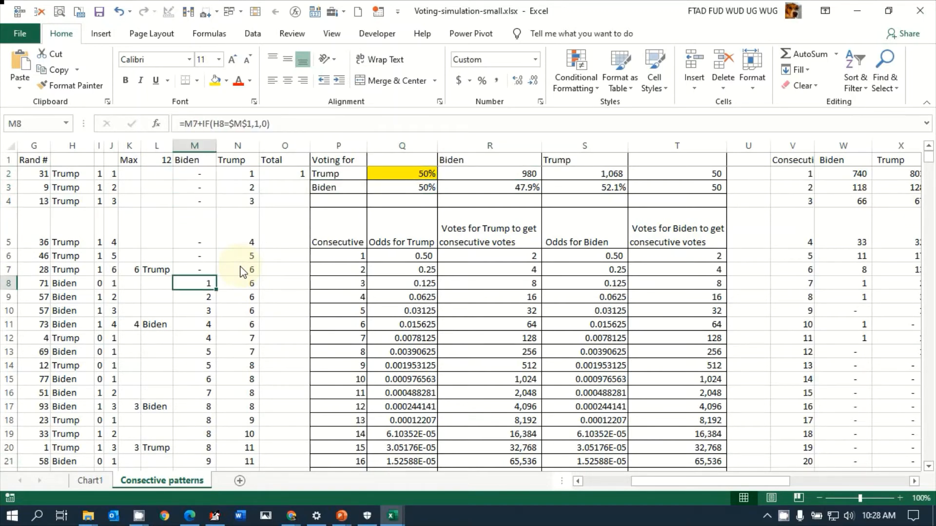
key(Down)
key(Down)
key(Down)
key(Down)
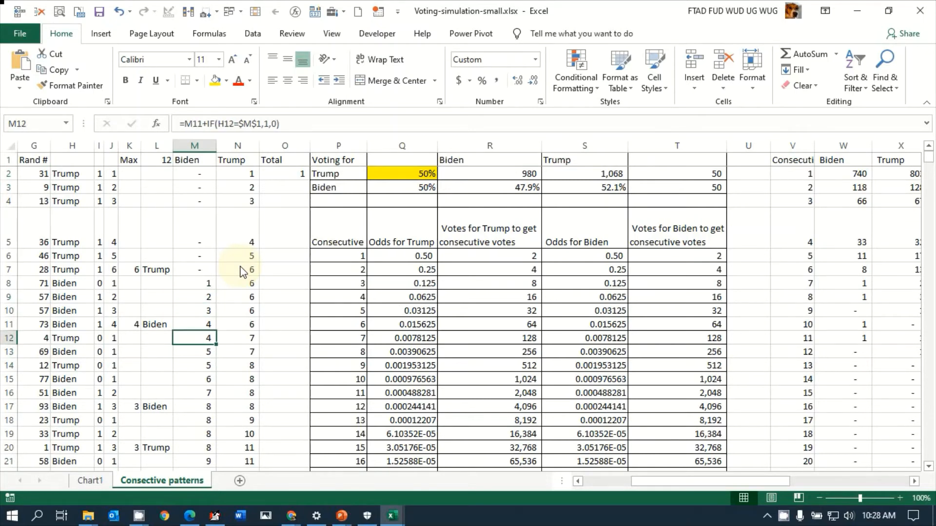
Trace the Trump running count formulas from N2 down to N11.
key(ctrl+Up)
key(Down)
key(Right)
key(Down)
key(Down)
key(Down)
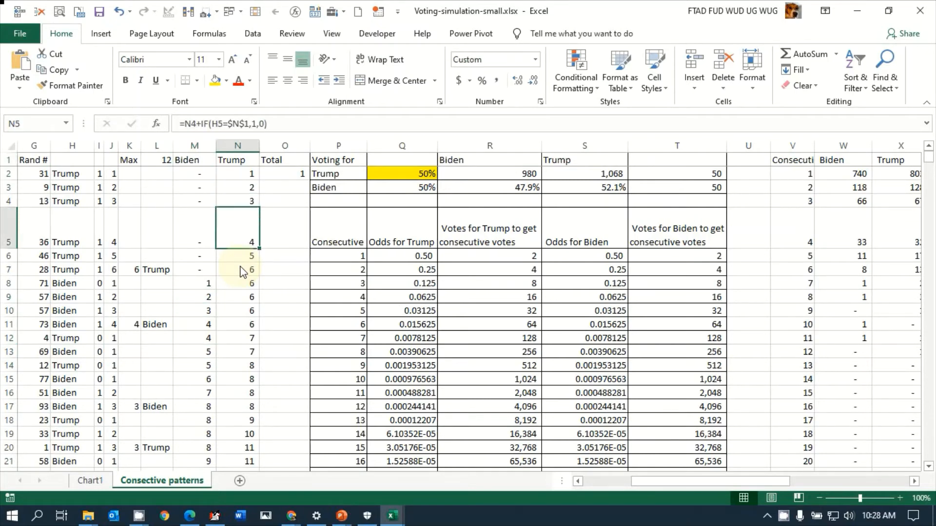
key(Down)
key(Down)
key(Down)
key(Down)
key(Down)
key(Down)
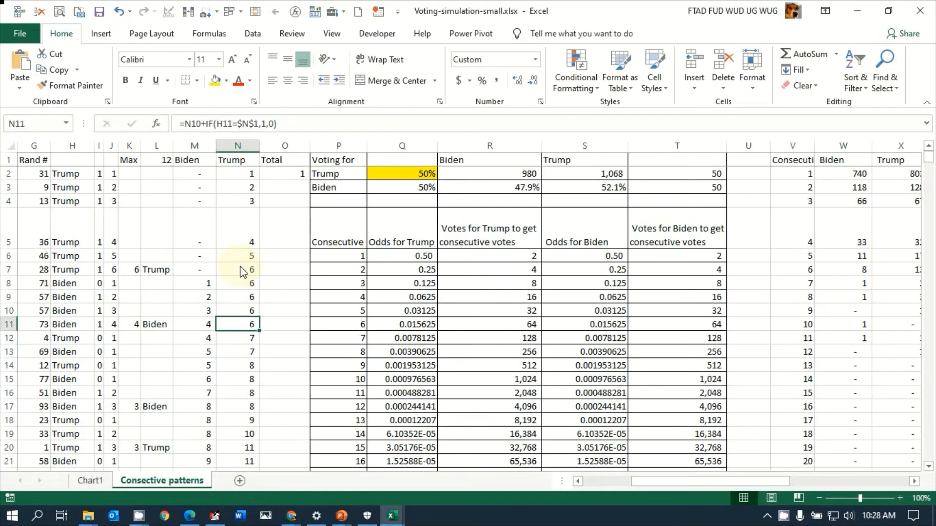
Check the maximum run formula in L1, and compare the Total formula in O2 with the cells below it.
key(ctrl+Up)
key(Left)
key(Left)
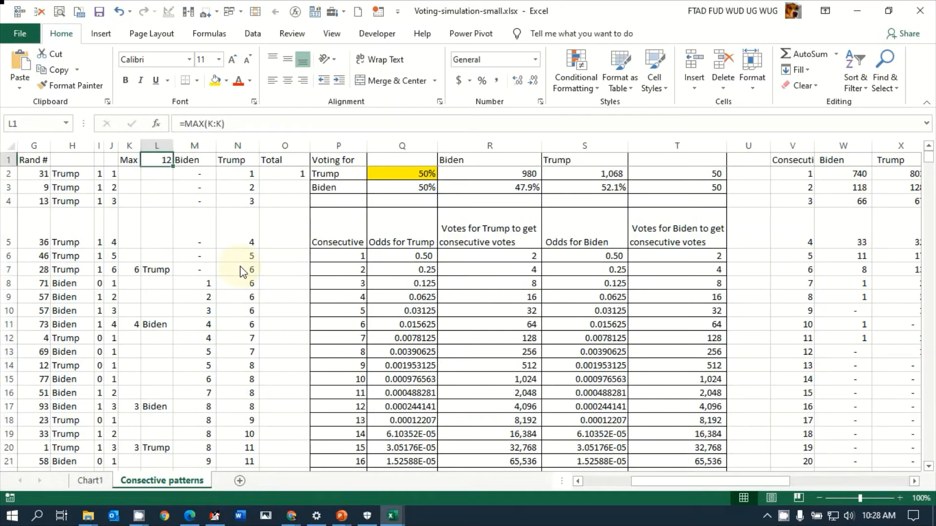
key(Right)
key(Right)
key(Right)
key(Down)
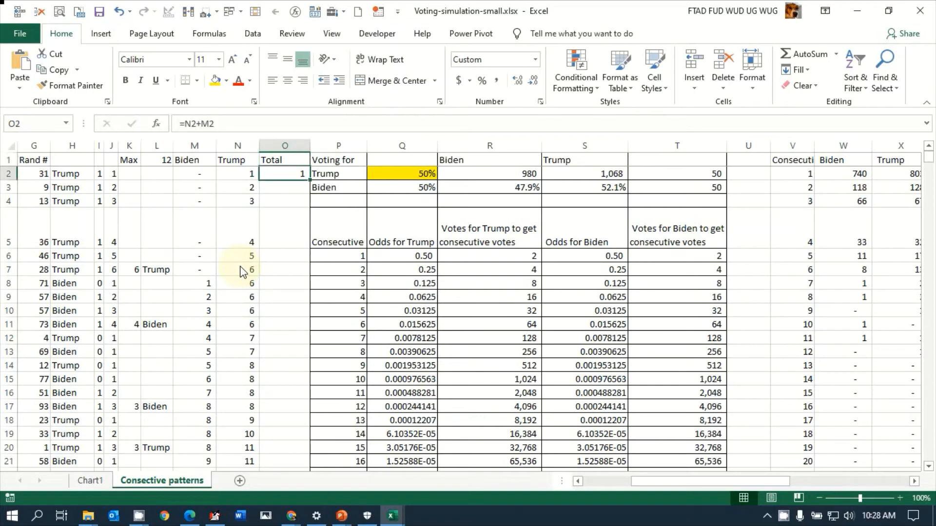
key(Down)
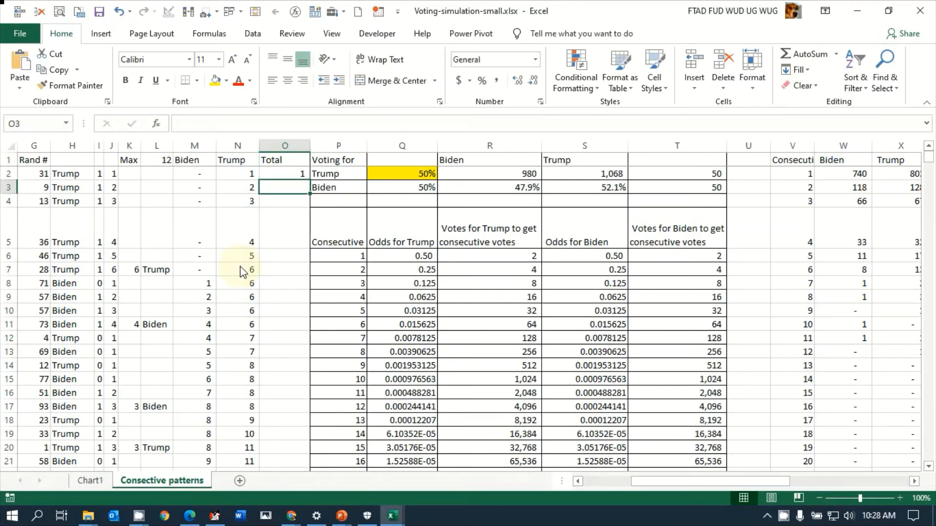
key(Up)
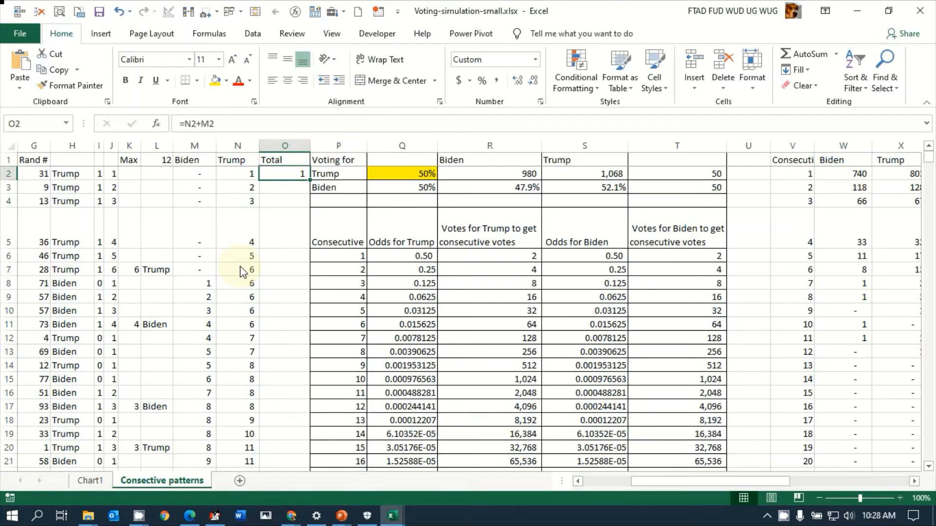
key(Down)
key(Down)
key(Up)
key(Up)
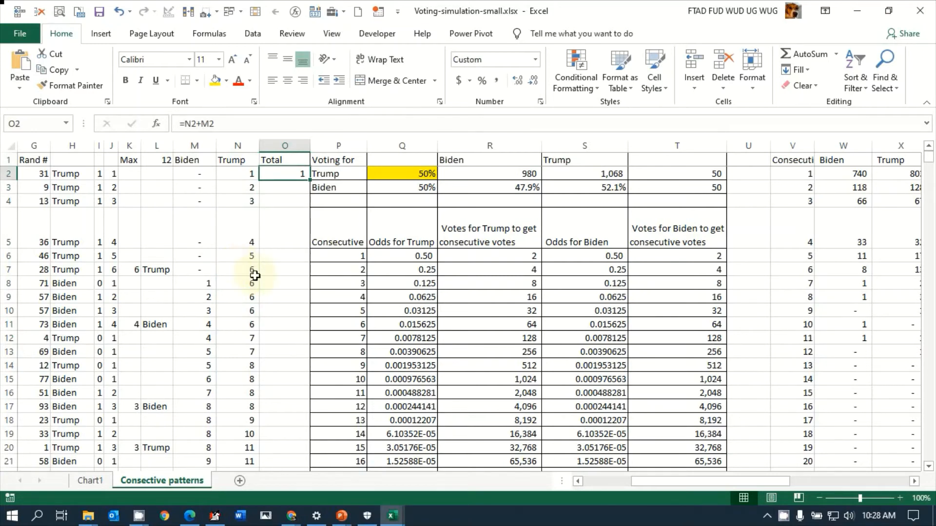
Fill the Total formula =N2+M2 from O2 down column O and check the copied formula in O450.
double_click(310, 179)
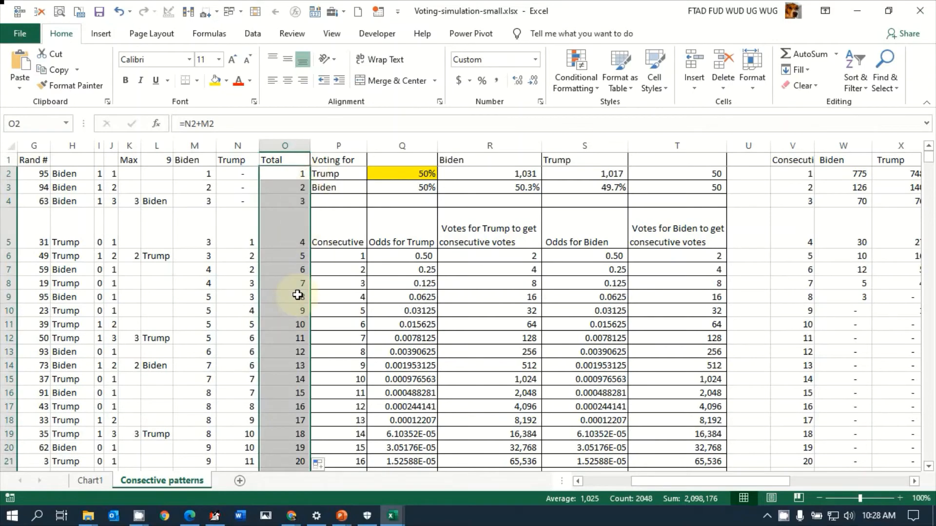
scroll(290, 316, down, 20)
scroll(297, 294, down, 20)
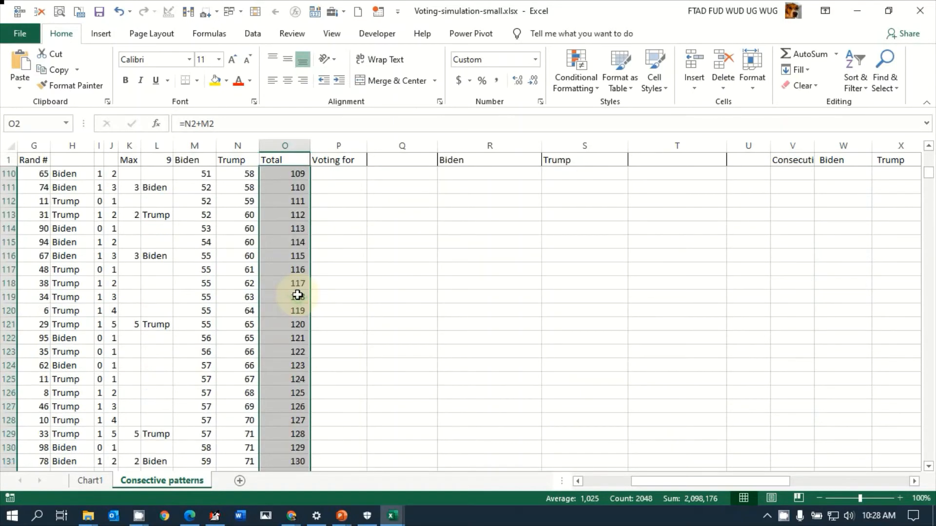
scroll(310, 297, down, 20)
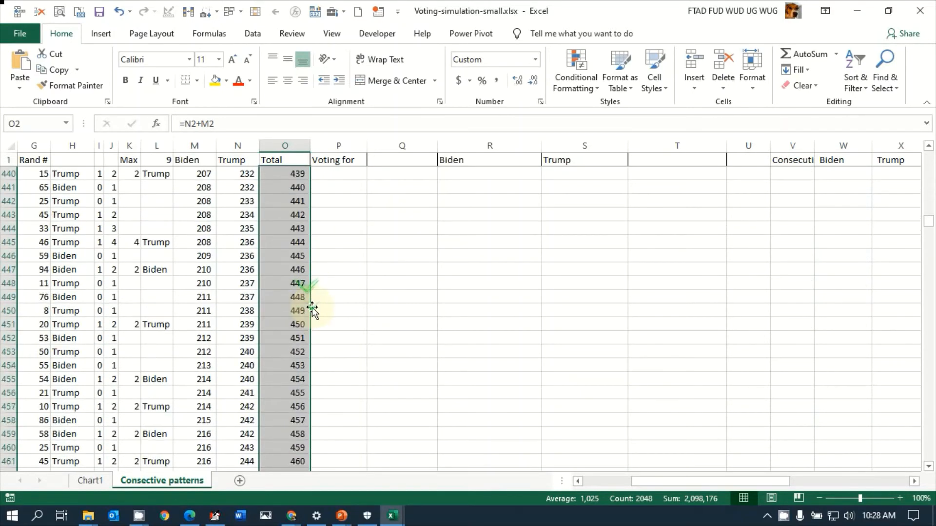
click(288, 308)
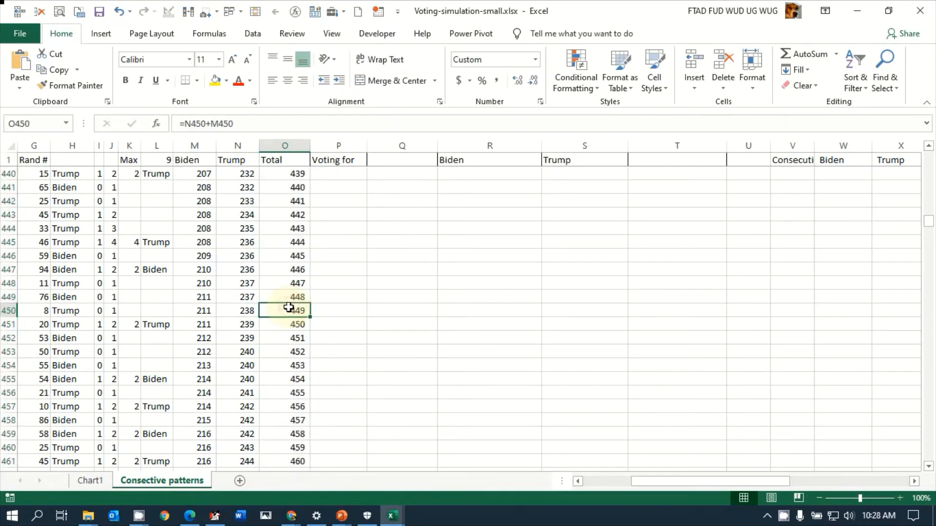
Inspect the last two Total formulas in O2048 and O2049.
key(ctrl+Down)
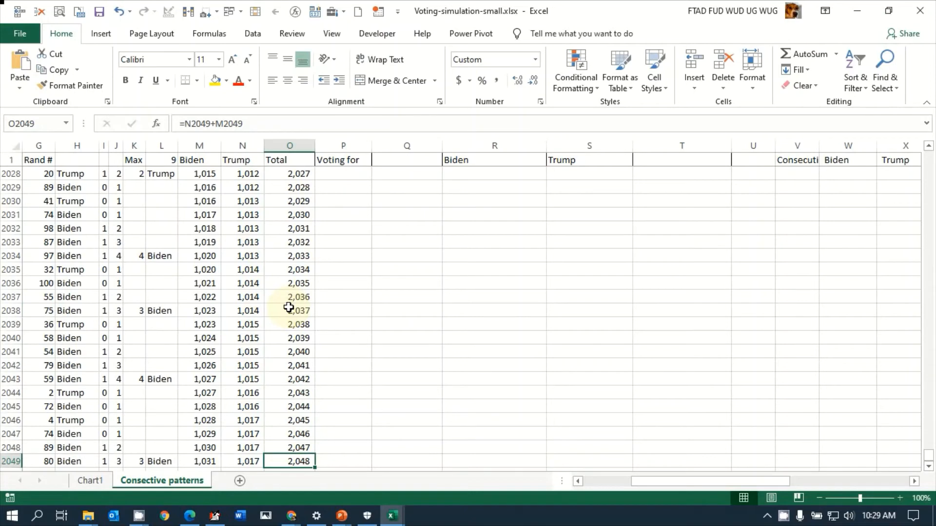
key(Up)
key(Down)
key(Up)
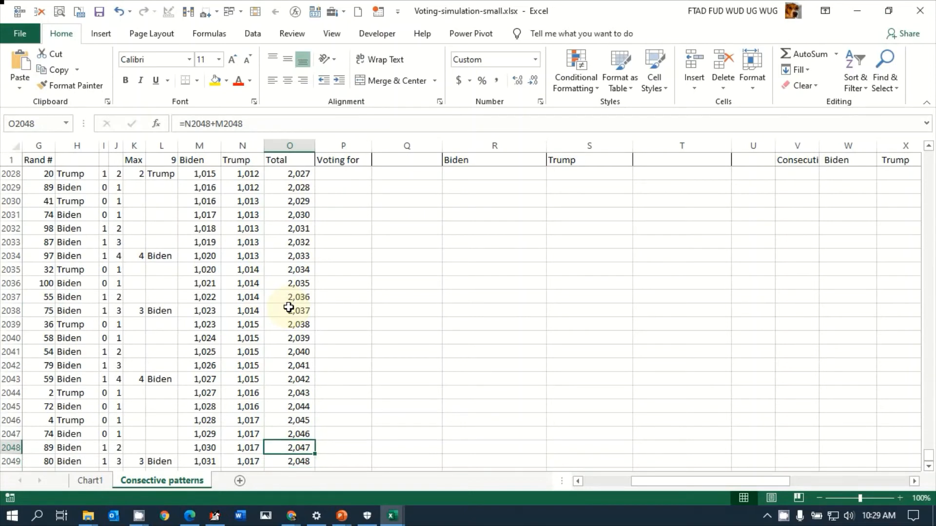
key(Down)
Return to the Voting for heading in P1 and recalculate the simulation.
key(ctrl+Up)
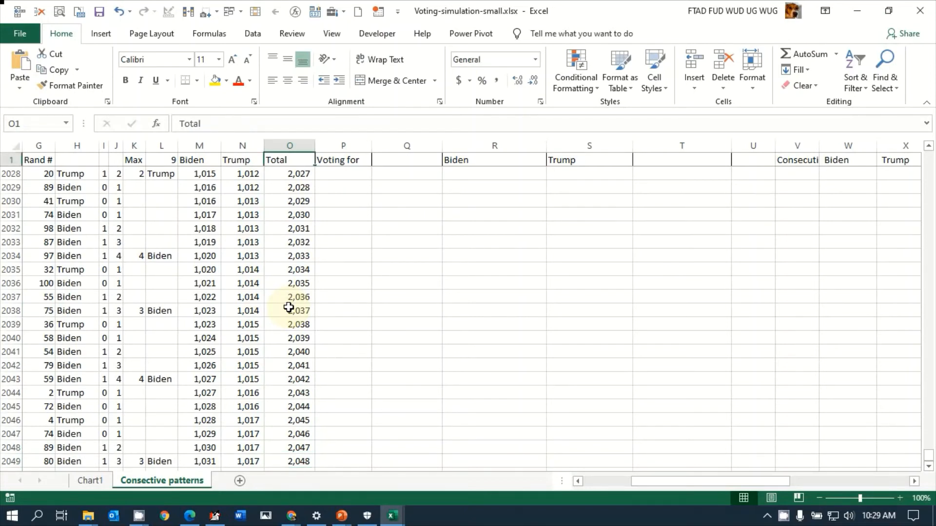
key(Down)
key(Right)
key(Up)
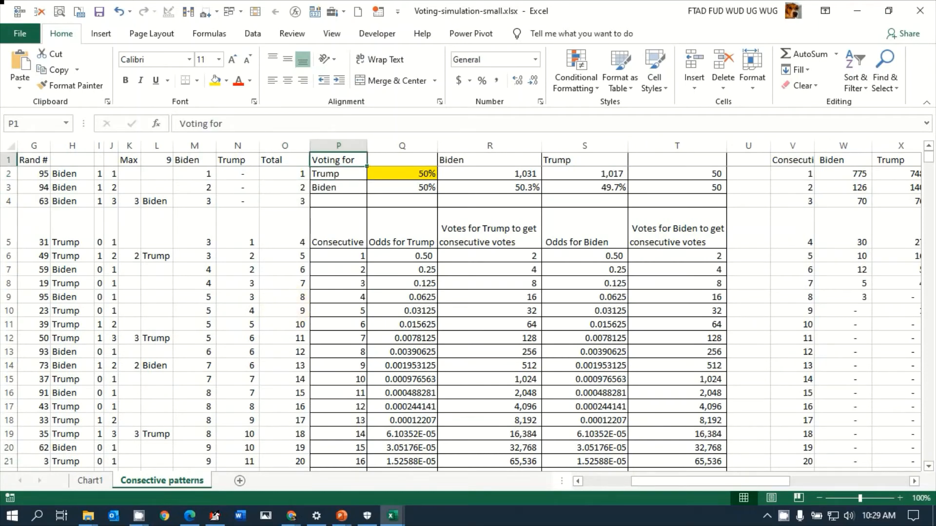
key(F9)
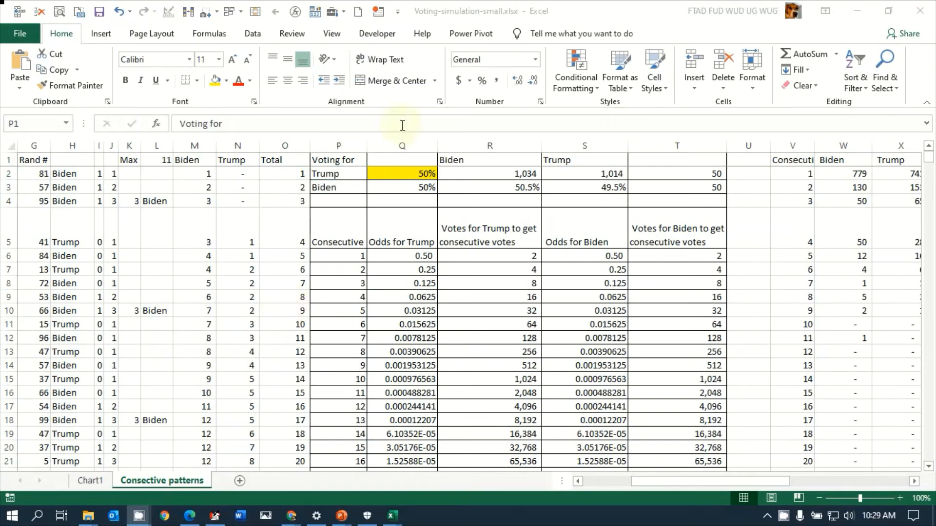
Review the Voting for block and select Trump's voting percentage in Q2.
click(329, 160)
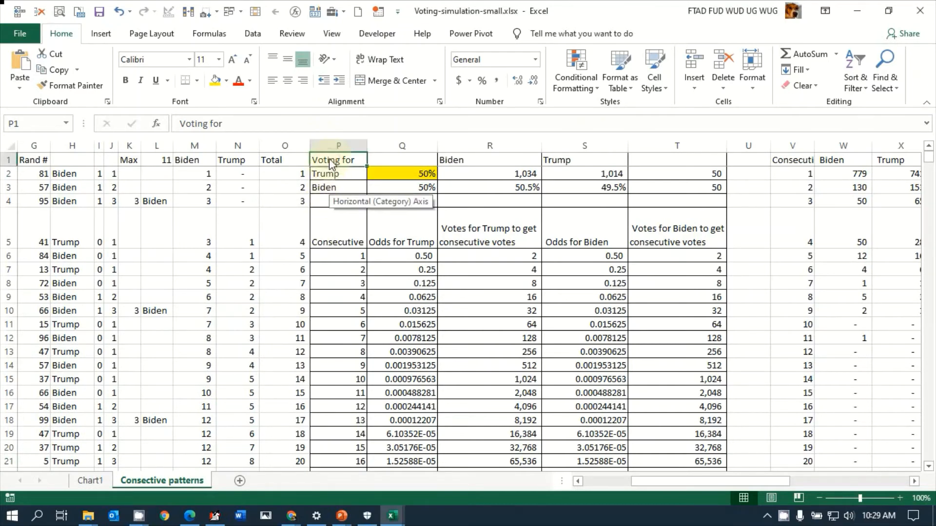
key(Down)
click(386, 172)
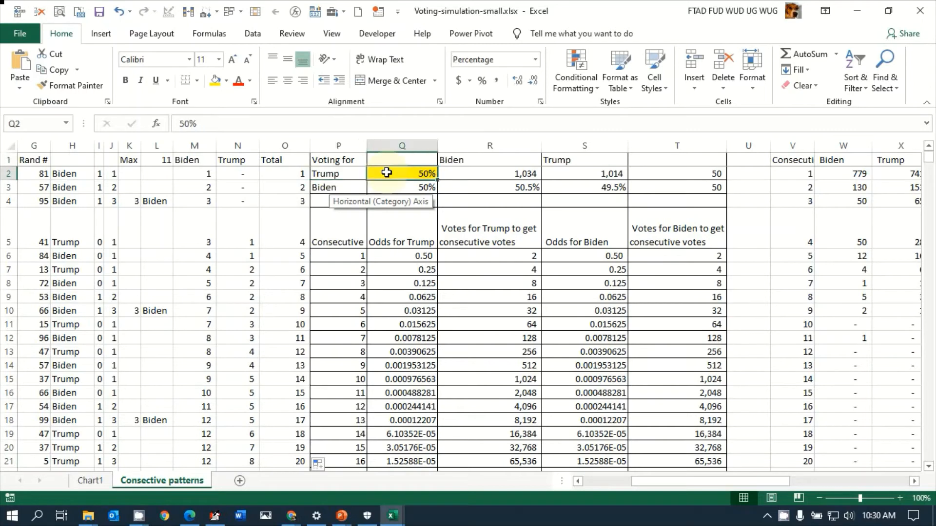
key(alt+Tab)
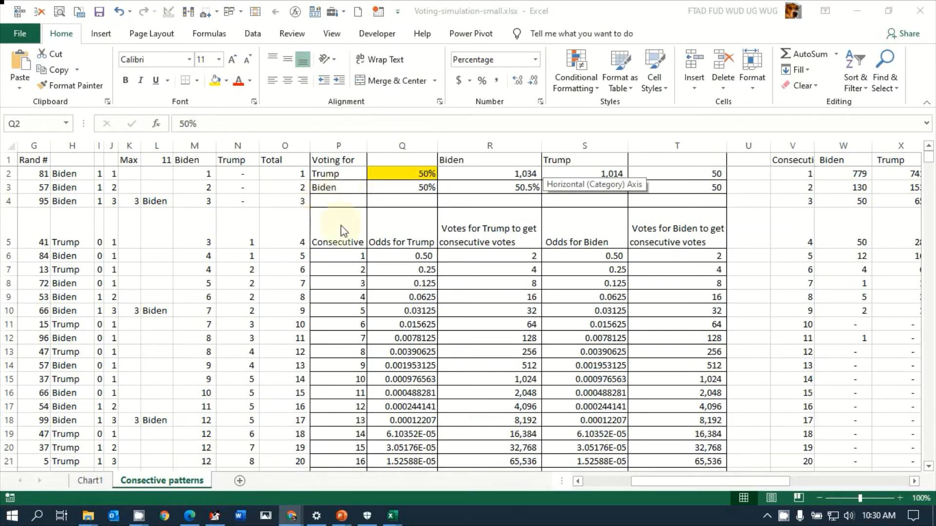
click(396, 174)
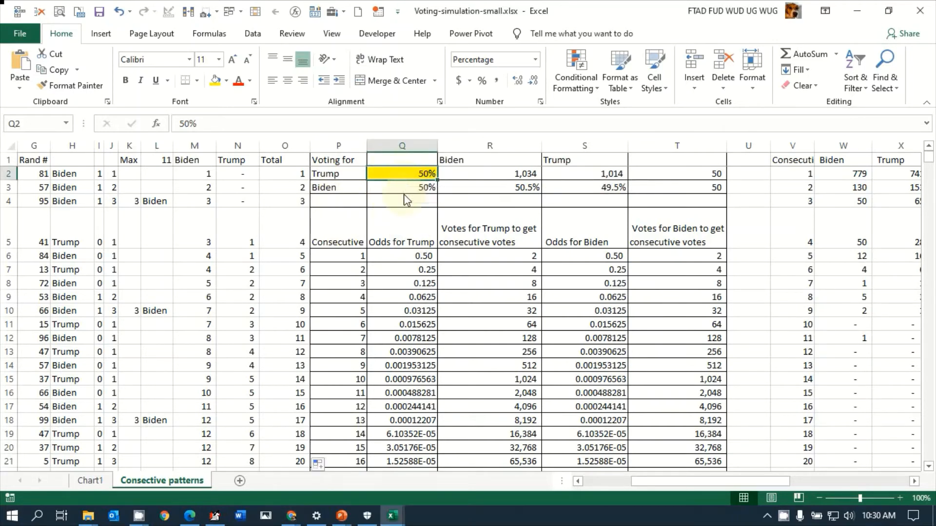
Check Biden's percentage formula in Q3 and set Trump's voting percentage in Q2 to 90%.
click(403, 187)
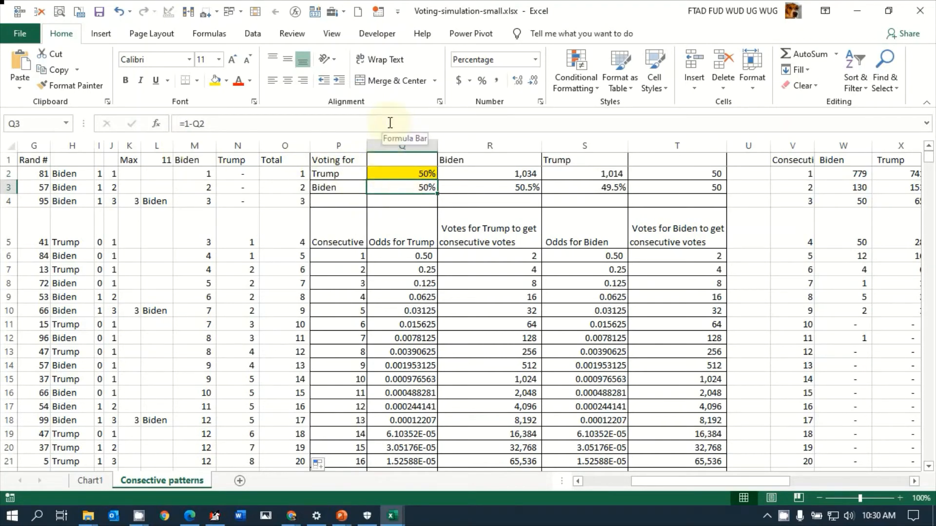
key(Up)
text(90)
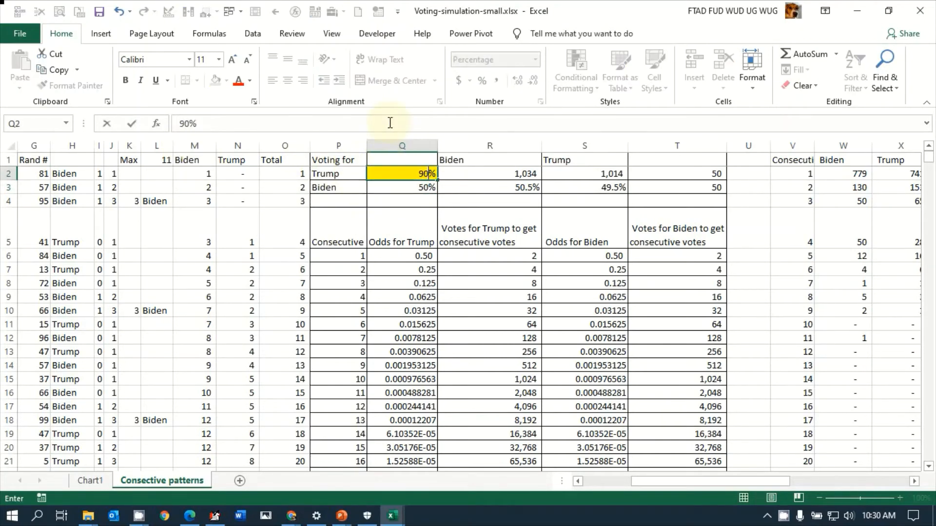
key(Return)
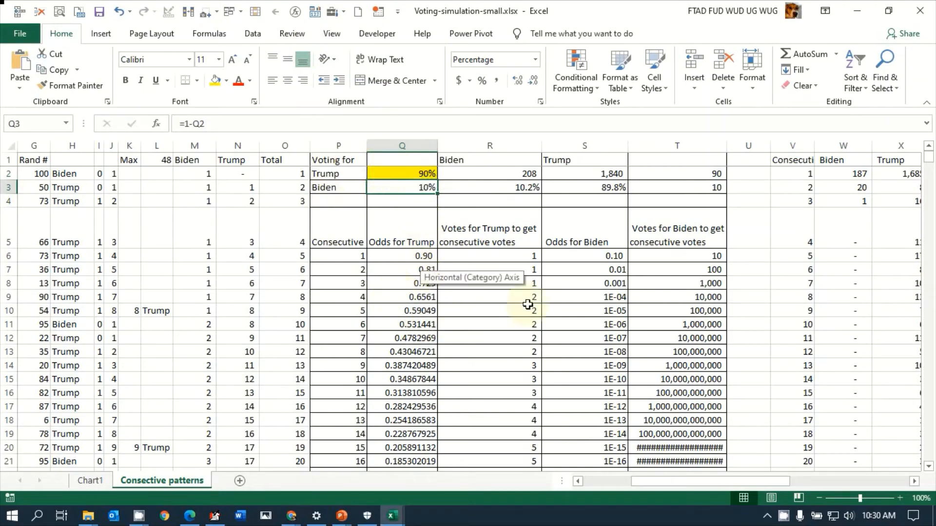
Compare the odds and votes needed for Trump and Biden across the whole consecutive votes table, down to row 55.
scroll(538, 304, down, 14)
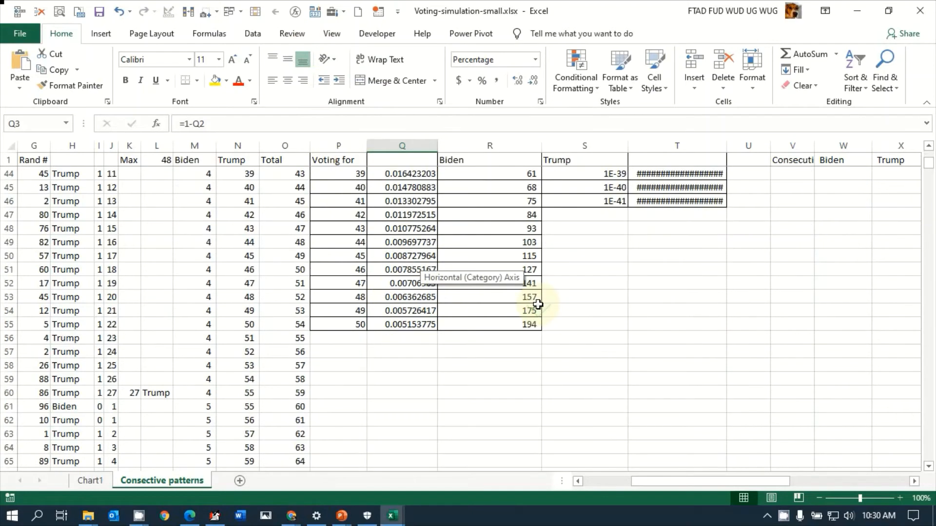
scroll(531, 331, up, 7)
scroll(529, 340, down, 7)
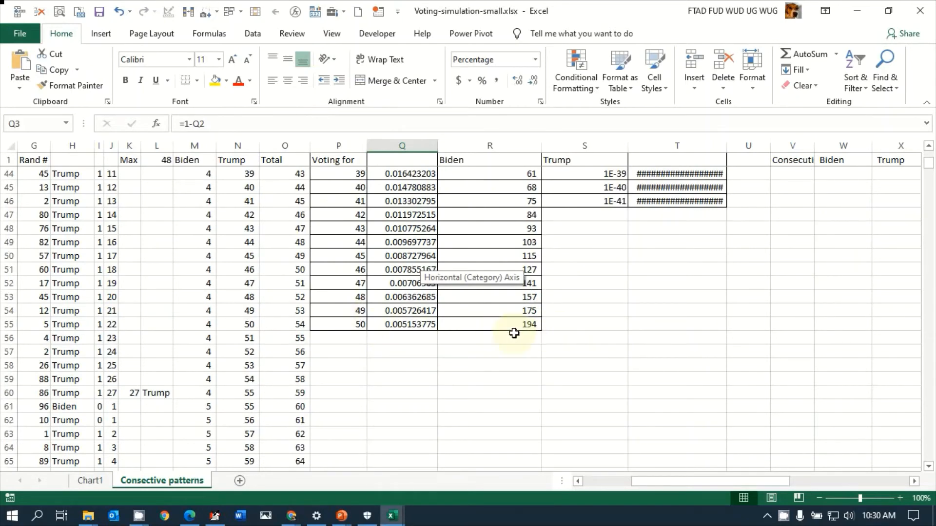
scroll(514, 328, up, 14)
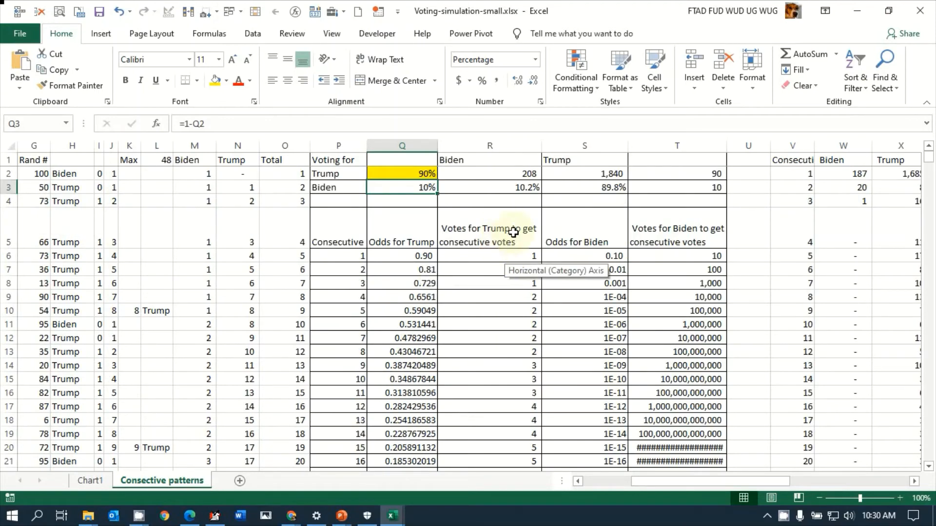
scroll(508, 248, down, 14)
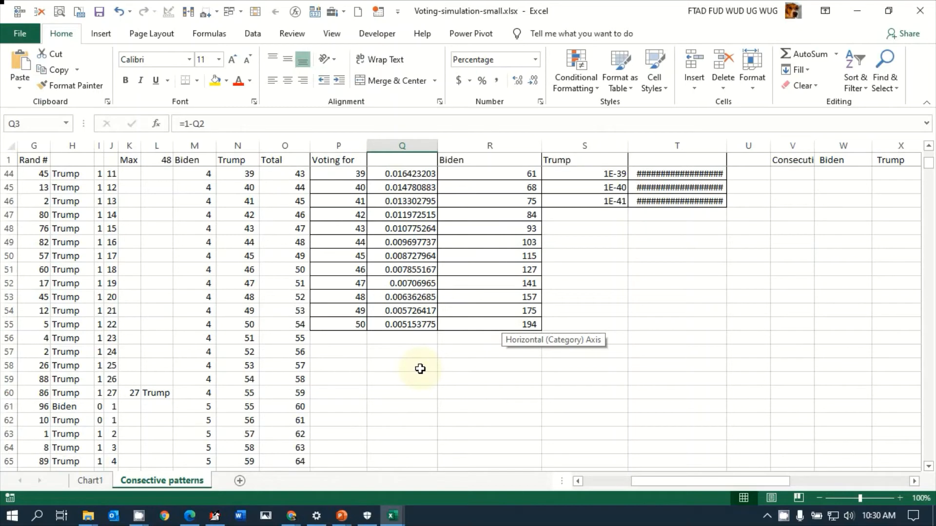
scroll(420, 369, up, 14)
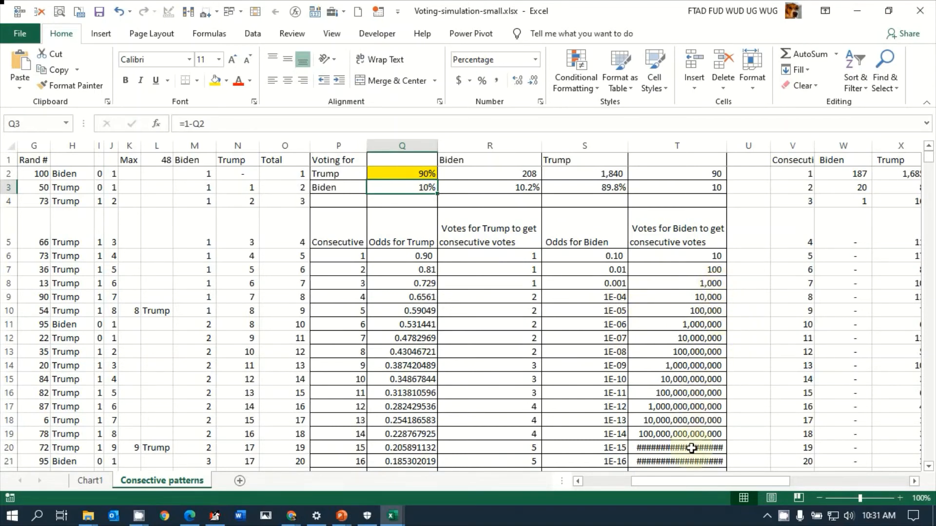
Set Trump's voting percentage in Q2 to 50%.
click(396, 173)
text(50)
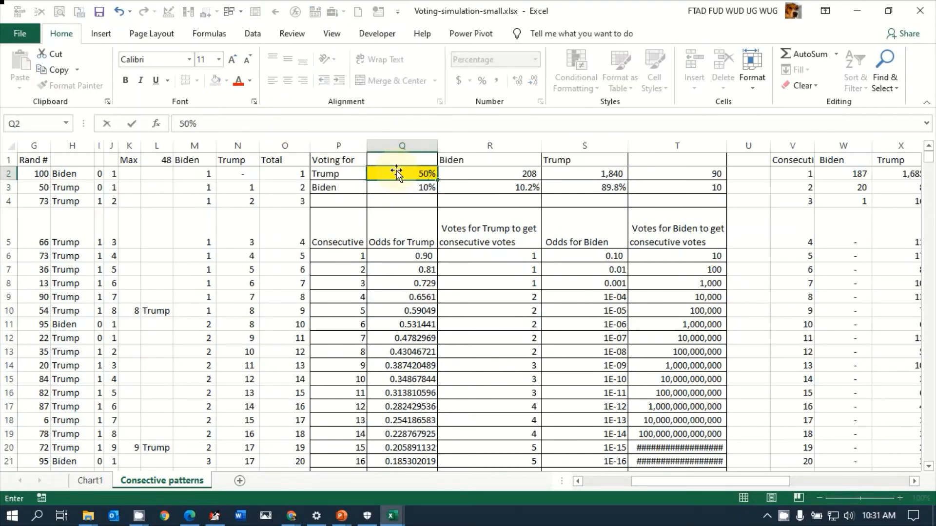
key(Return)
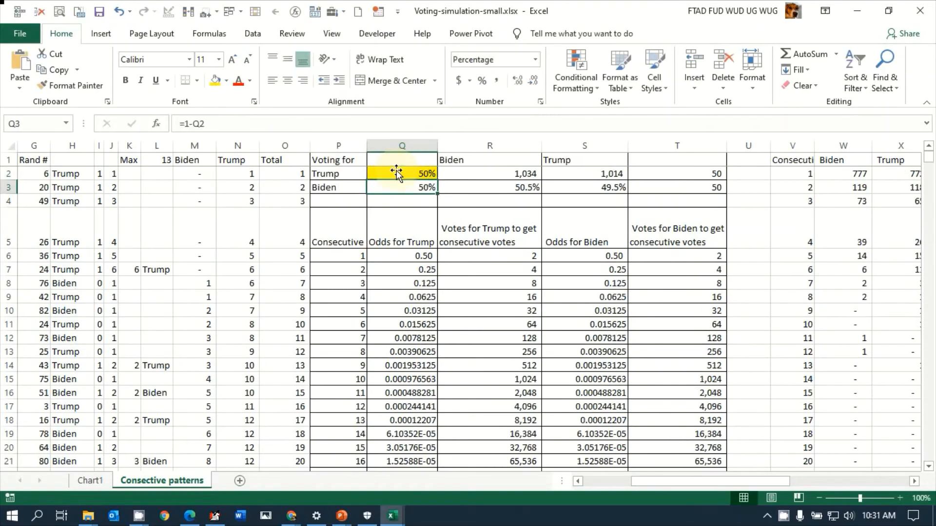
Examine the run lengths in the Consecutive column from P5 to its last entry and return to P6.
click(326, 244)
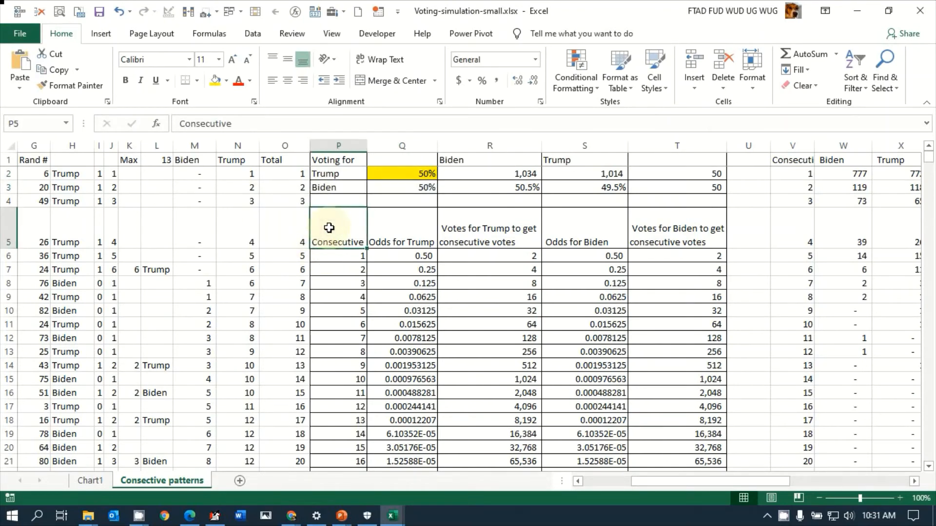
key(Down)
key(Down)
key(Down)
key(Down)
key(Down)
key(Down)
key(Down)
key(Down)
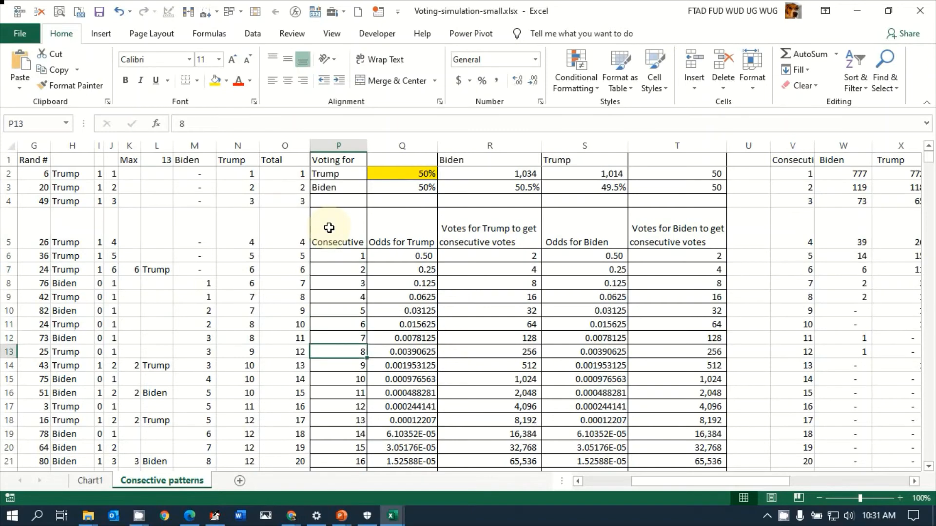
key(ctrl+Down)
key(ctrl+Up)
key(Down)
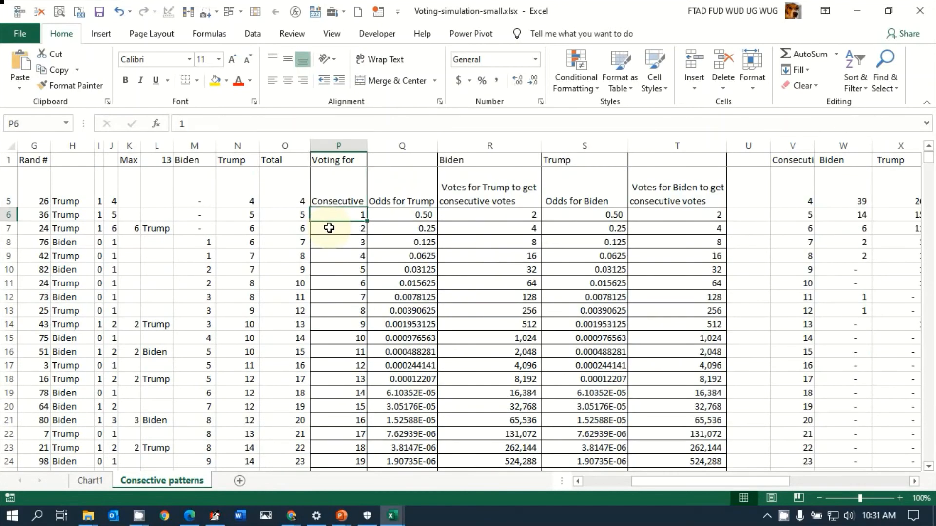
Inspect the first Odds for Trump formula in Q6 and trace it to the percentage in Q2.
key(Right)
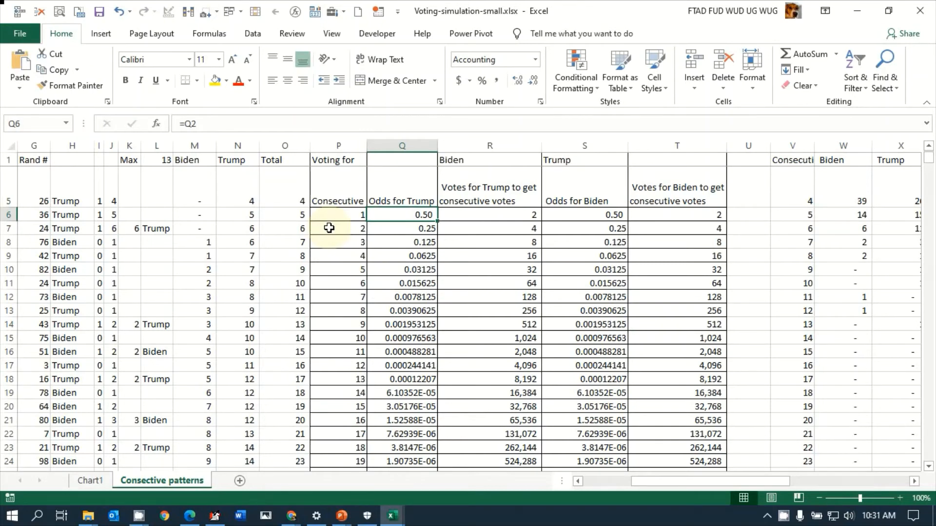
key(Up)
key(Up)
key(Up)
key(Up)
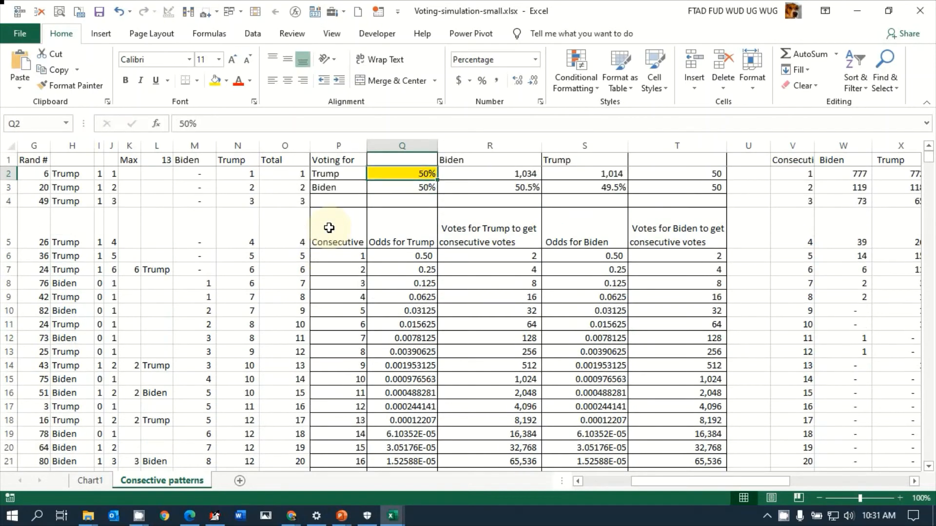
Inspect the Odds for Trump formula in Q7 and the consecutive count in P7 that it uses as exponent.
key(Down)
key(Down)
key(Down)
key(Down)
key(Down)
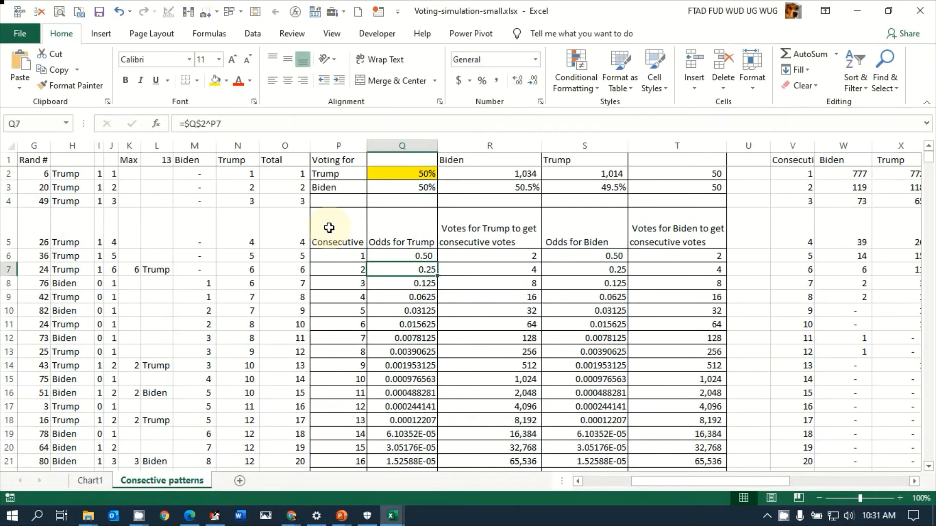
key(Left)
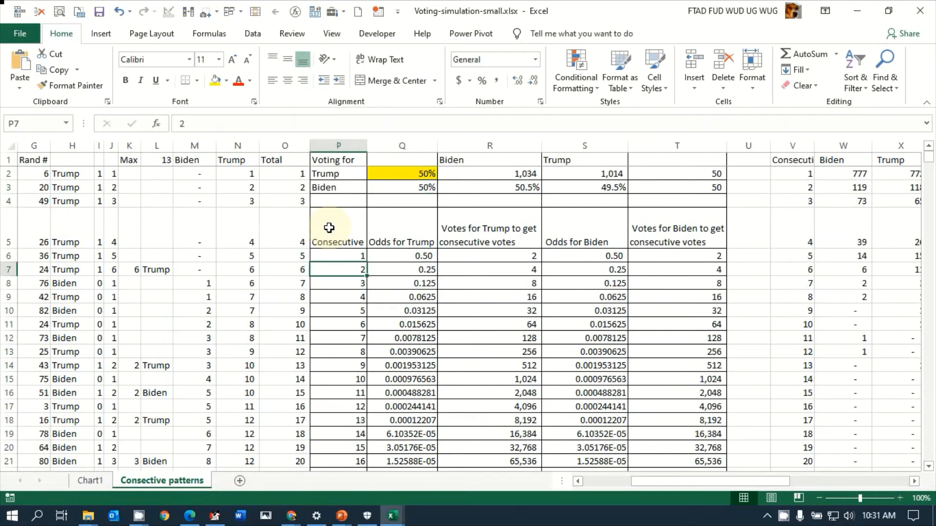
key(Right)
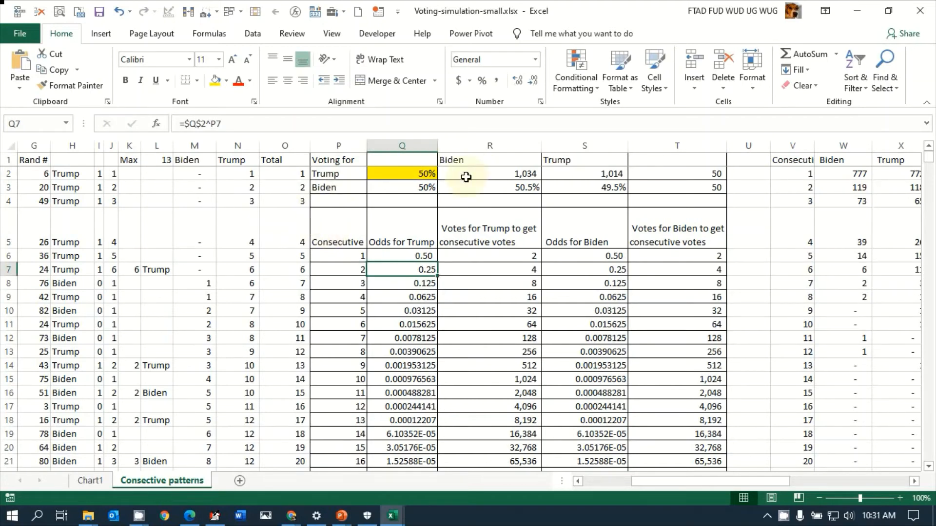
click(331, 267)
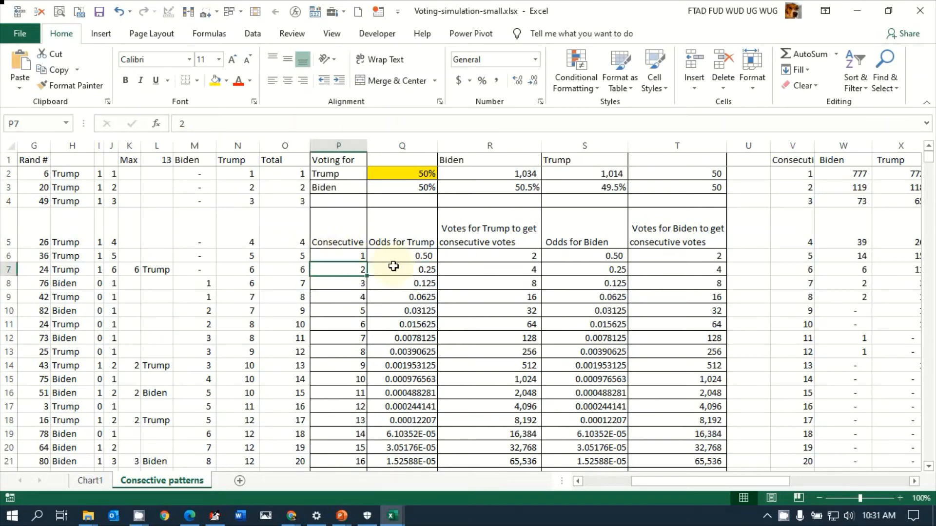
click(392, 268)
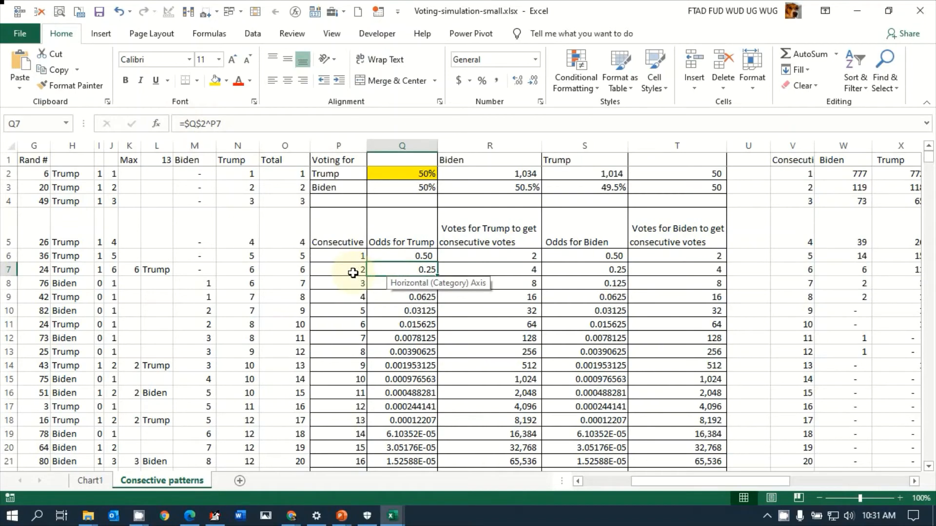
Show the sheet's formulas, review those in columns P to T, and switch back to showing values.
key(ctrl+grave)
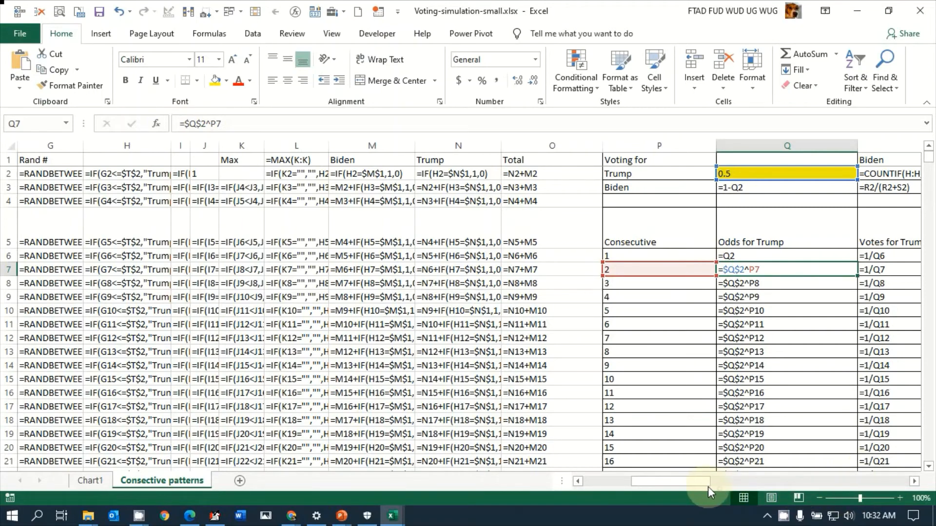
drag(707, 485, 759, 484)
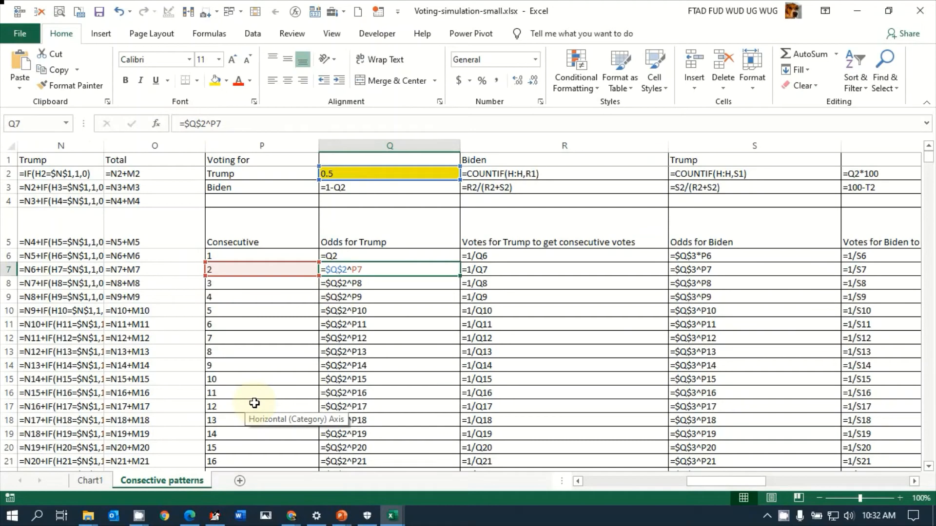
key(ctrl+grave)
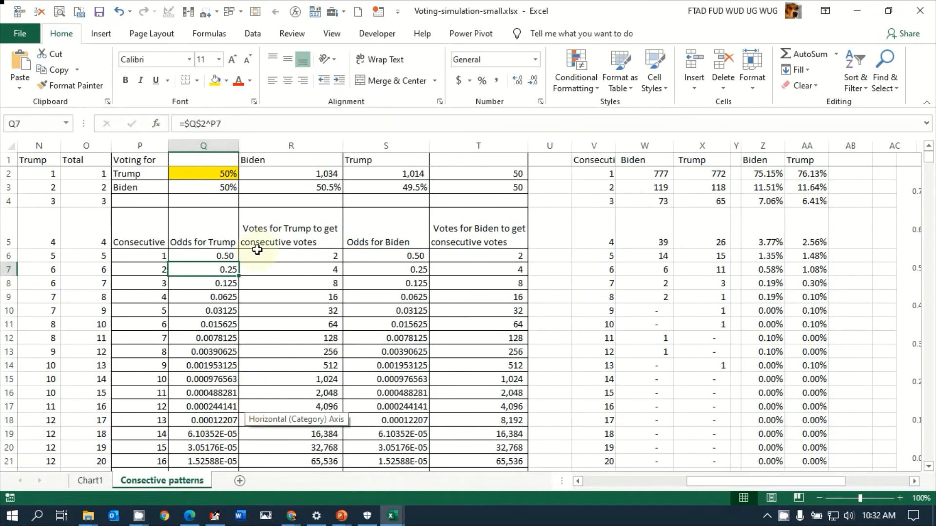
Enlarge the odds table to 145% and check the Odds for Trump formulas from Q6 to Q11.
scroll(257, 250, up, 1)
scroll(257, 249, up, 2)
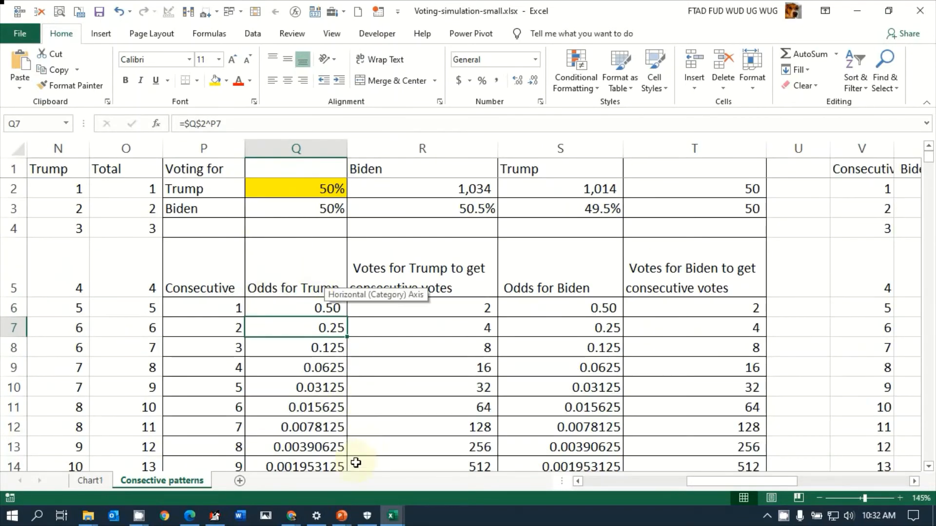
click(295, 326)
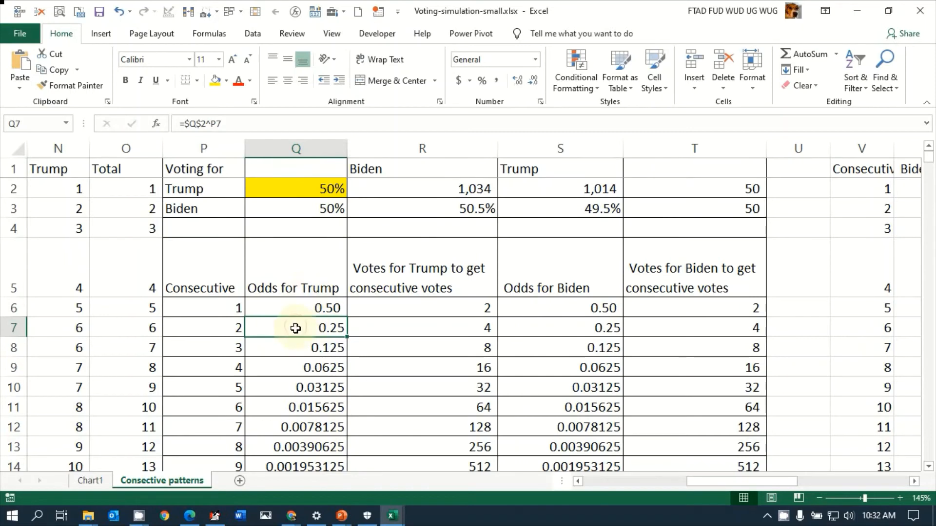
click(288, 358)
click(289, 350)
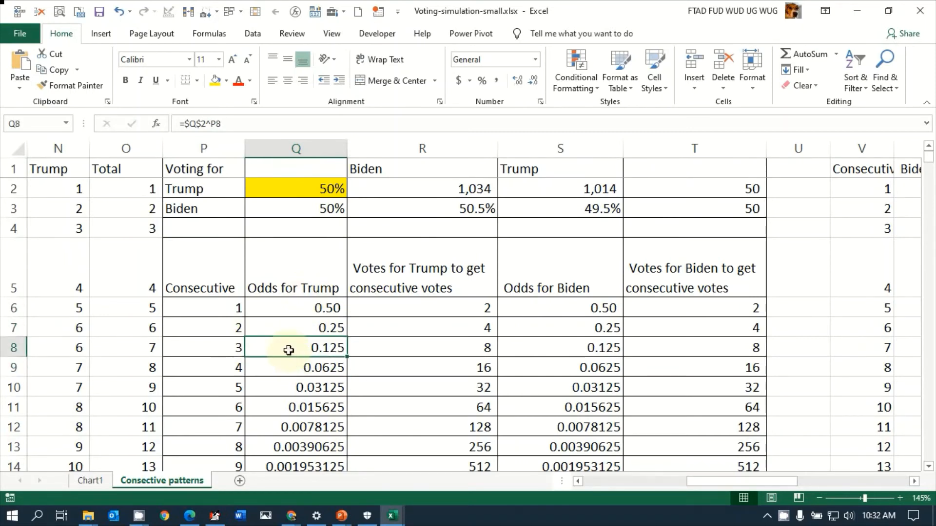
key(Down)
key(Down)
key(Down)
key(Down)
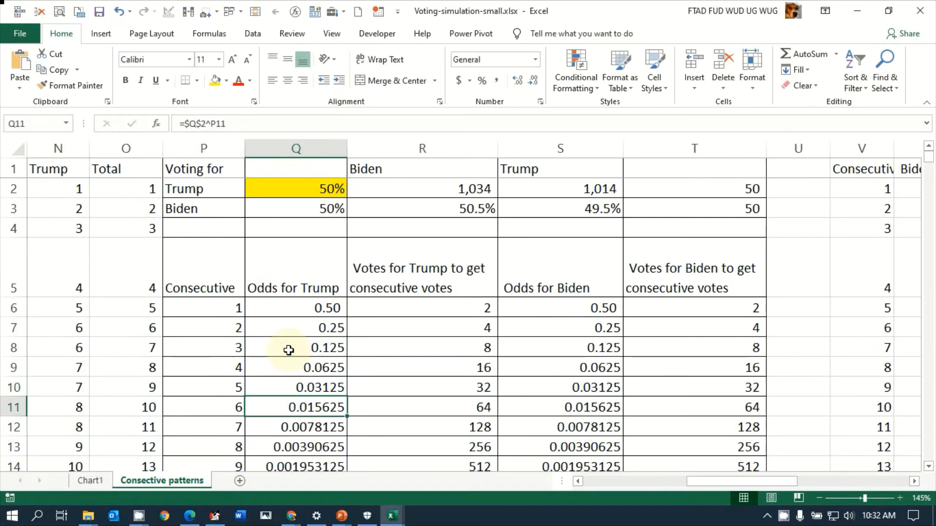
key(Up)
key(Up)
key(Up)
key(Up)
key(Up)
key(Up)
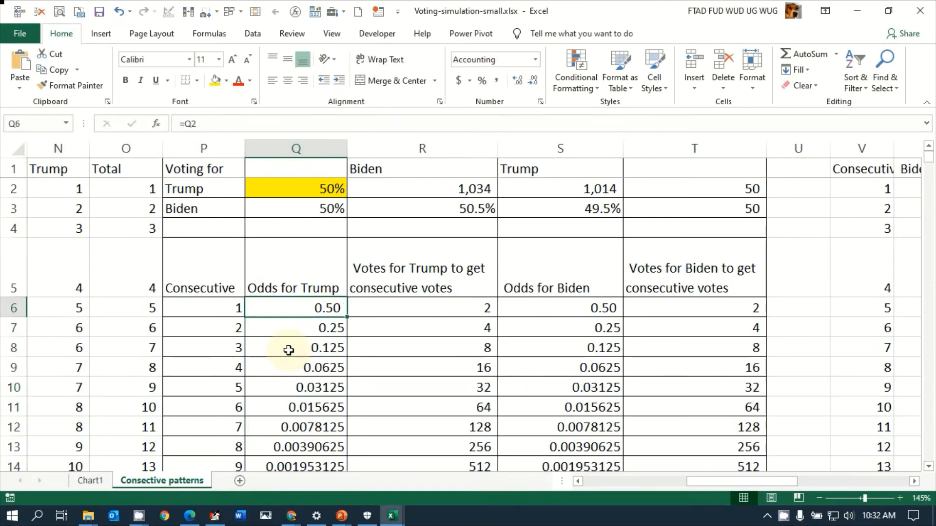
Inspect the first formulas for the votes Trump needs to get consecutive votes, returning to R6.
key(Right)
key(Down)
key(Down)
key(Down)
key(Up)
key(Up)
key(Up)
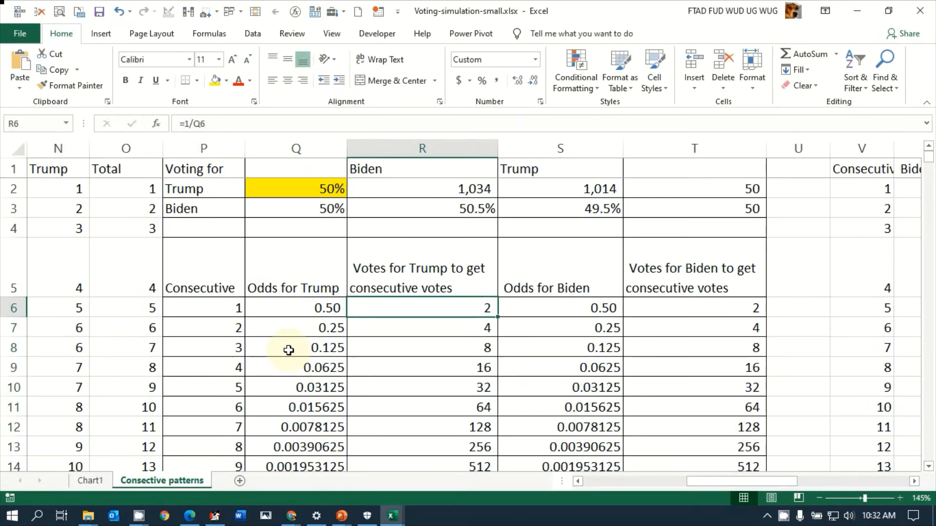
Follow the votes needed for Trump down to R13 and compare it with the run length in P13 and odds in Q13.
key(Down)
key(Down)
key(Down)
key(Down)
key(Down)
key(Down)
key(Down)
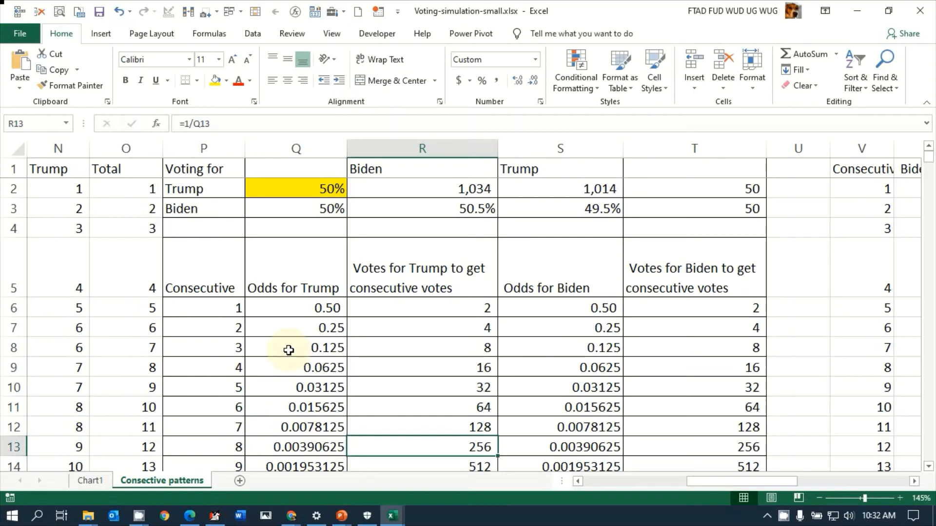
key(Left)
key(Left)
key(Right)
key(Right)
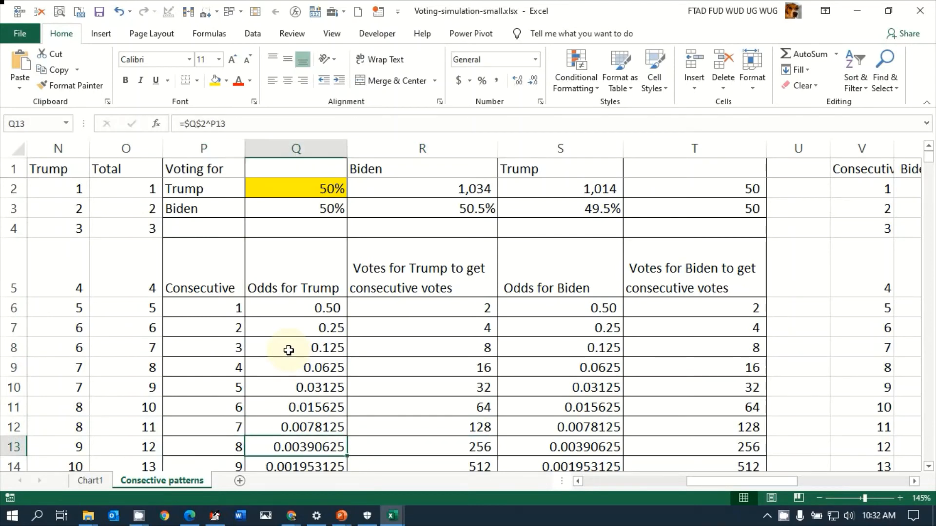
Examine the votes needed for Trump's longer consecutive runs from R14 down to R29.
key(Down)
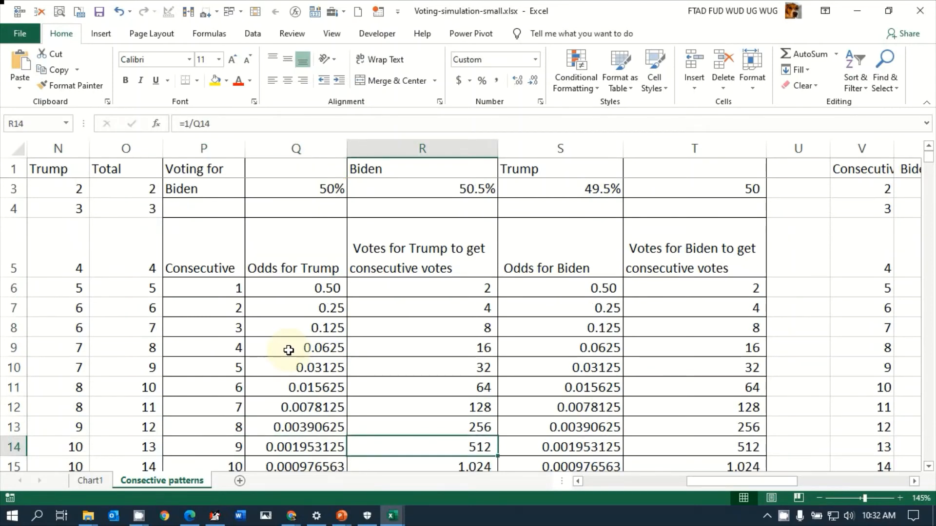
key(Down)
key(Down)
key(Down)
key(Down)
key(Down)
key(Down)
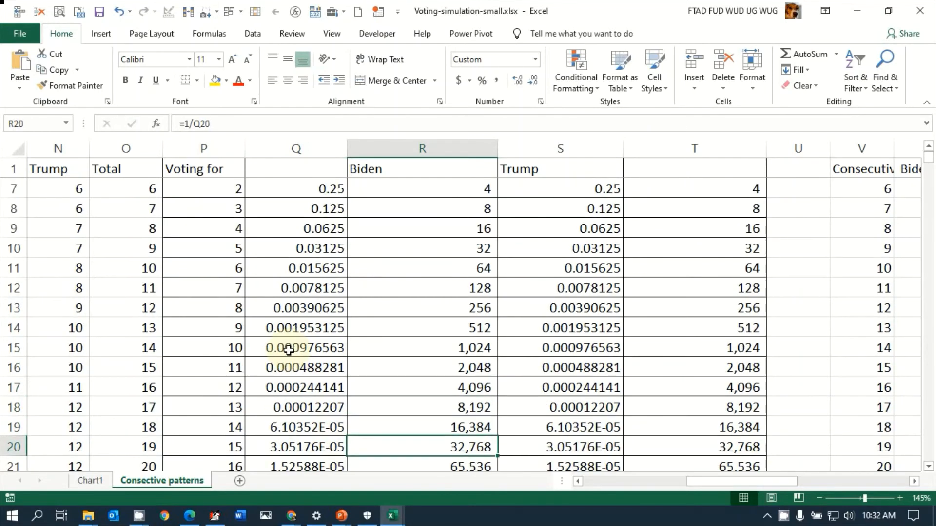
key(Down)
key(Down)
key(Down)
key(Down)
key(Down)
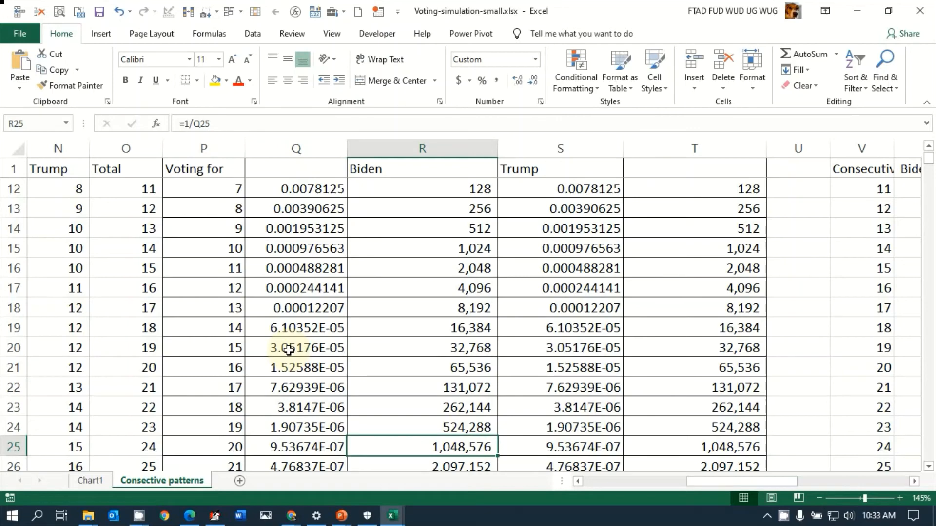
key(Down)
key(Down)
key(Down)
key(Down)
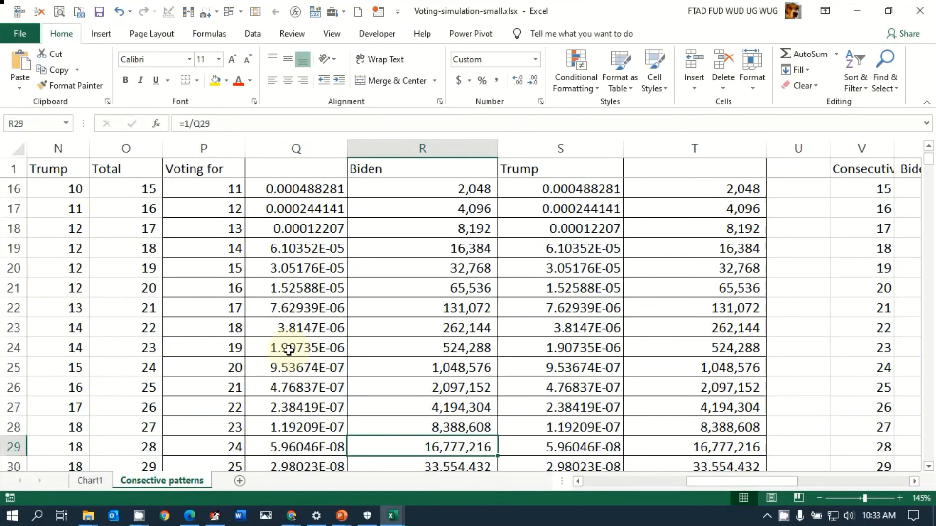
Continue examining the votes Trump needs for longer consecutive runs from R30 down past R36.
key(Down)
key(Down)
key(Down)
key(Down)
key(Down)
key(Down)
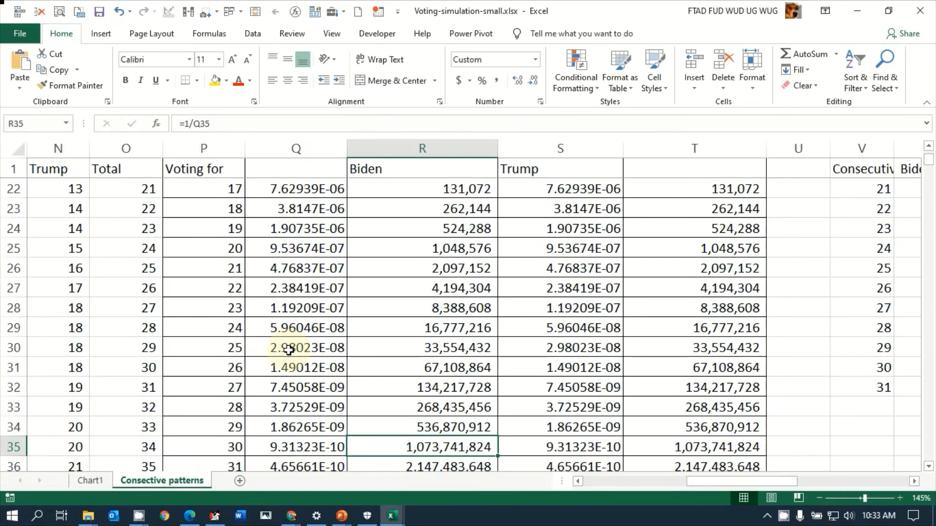
key(Down)
key(Down)
key(Down)
key(Down)
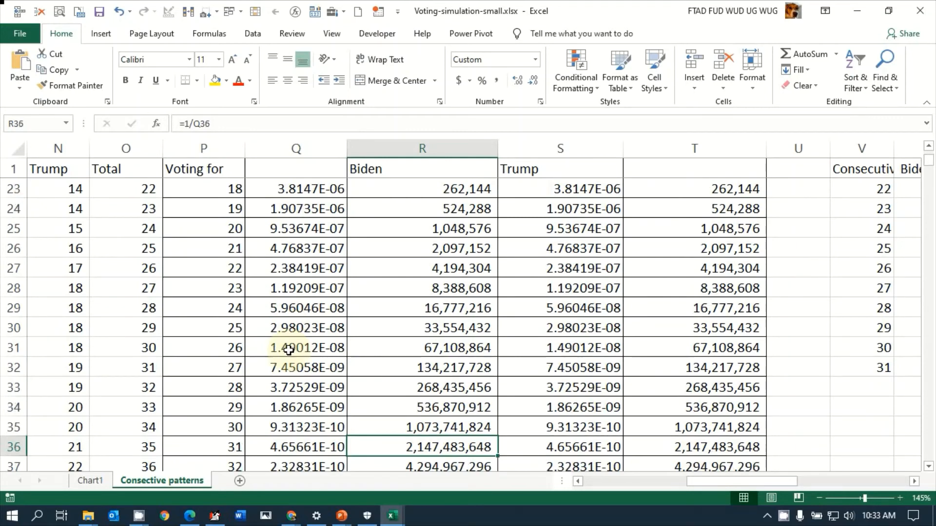
Return to the summary rows and check the voting percentages in column Q and Biden's vote count formula in R2.
key(Up)
key(Up)
key(Up)
key(Up)
key(Up)
key(Up)
key(Up)
key(Up)
key(Up)
key(Up)
key(Up)
key(Up)
key(Up)
key(Up)
key(Up)
key(Up)
key(Up)
key(Up)
key(Up)
key(Up)
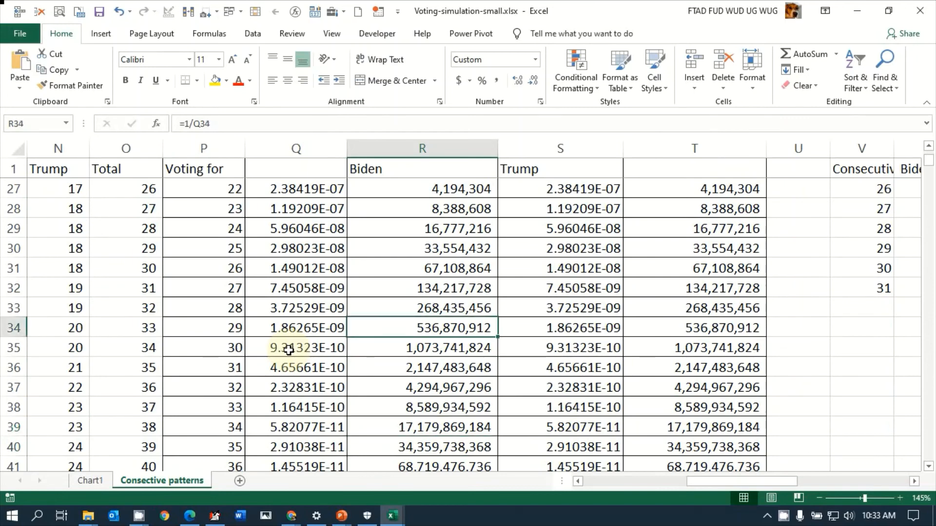
key(Down)
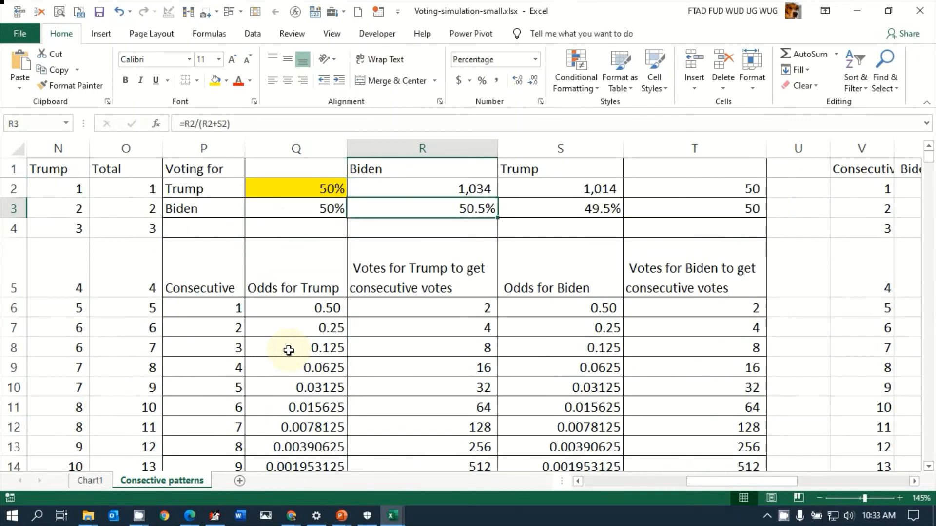
key(Left)
key(Up)
key(Down)
key(Up)
key(Right)
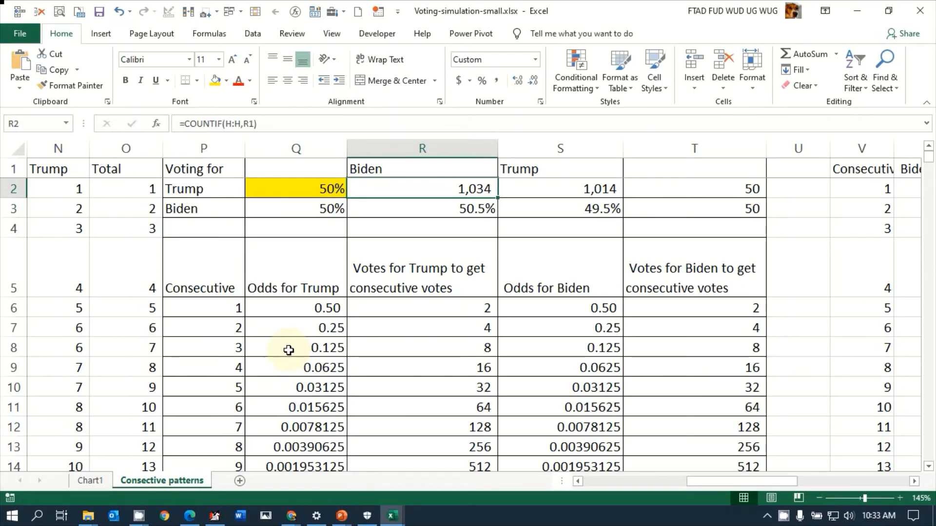
key(Up)
key(Down)
Trace the vote count back along row 2 to the random number in G2 and the vote formula in H2.
key(Left)
key(Left)
key(Left)
key(Left)
key(Left)
key(Left)
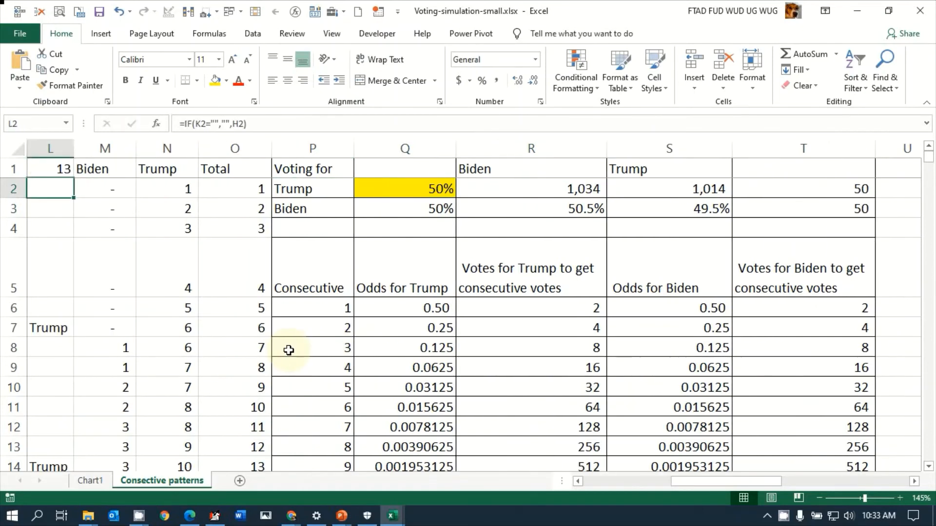
key(Left)
key(Left)
key(Left)
key(Left)
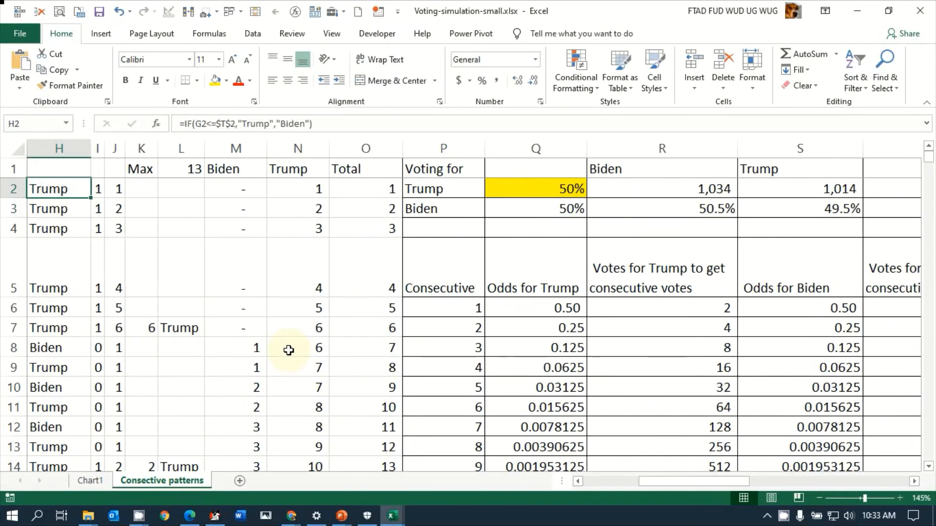
key(Left)
key(Right)
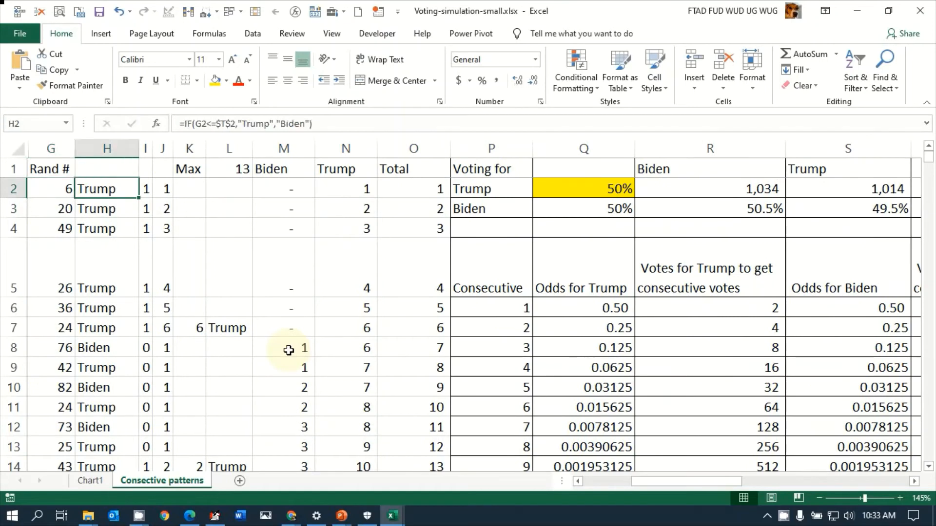
Examine the first simulated votes and their IF formulas in column H, returning to H3.
key(Down)
key(Down)
key(Down)
key(Down)
key(Down)
key(Down)
key(Up)
key(Up)
key(Up)
key(Up)
key(Up)
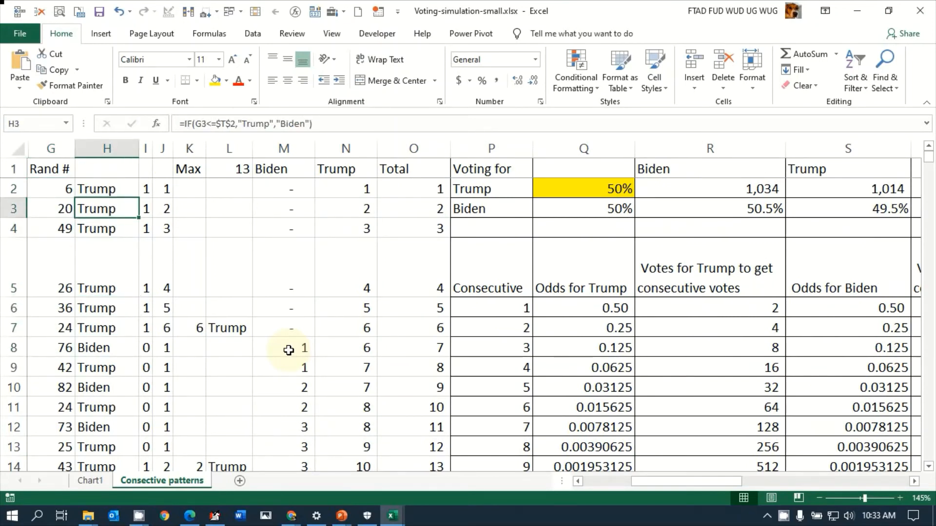
Enter the header Voted for in H1.
click(118, 175)
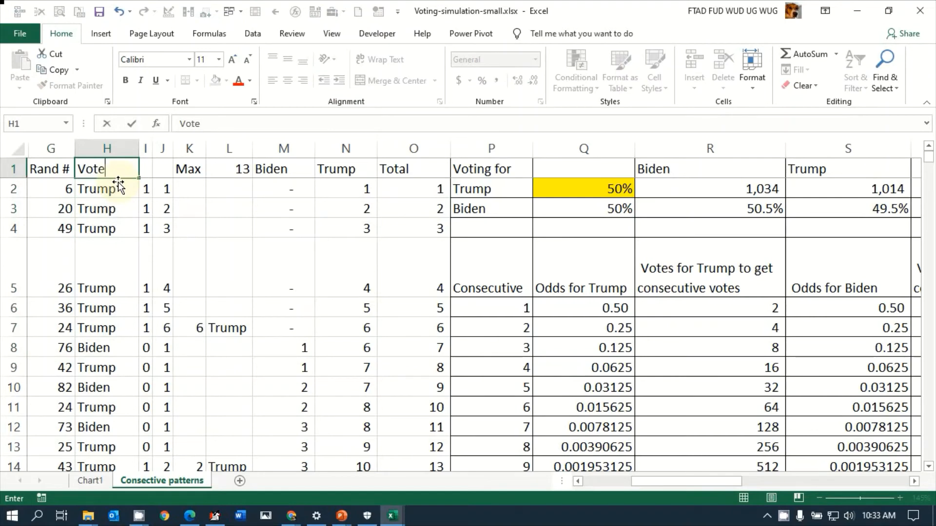
key(Return)
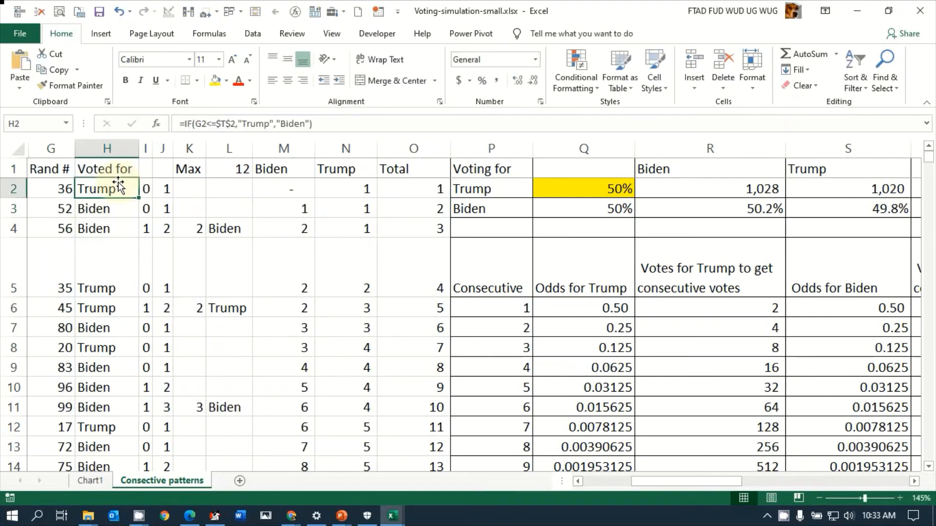
key(Right)
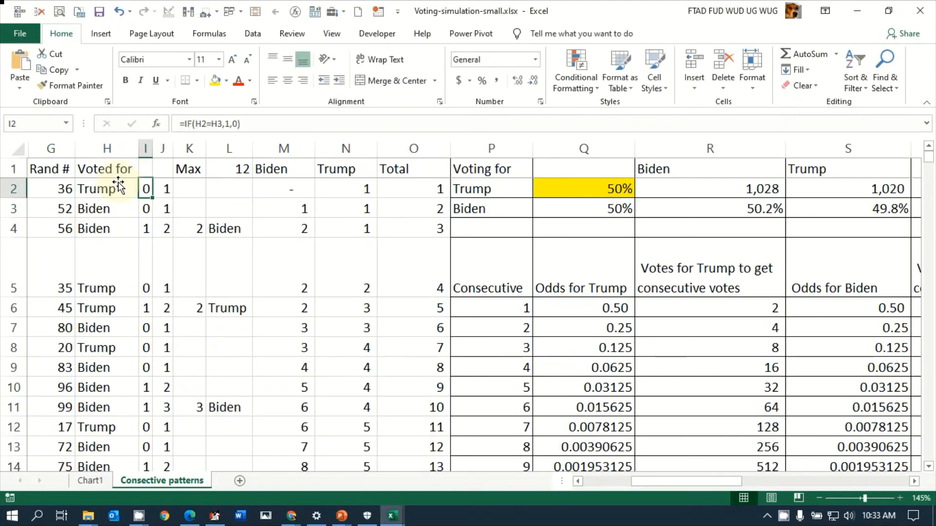
key(Up)
key(Left)
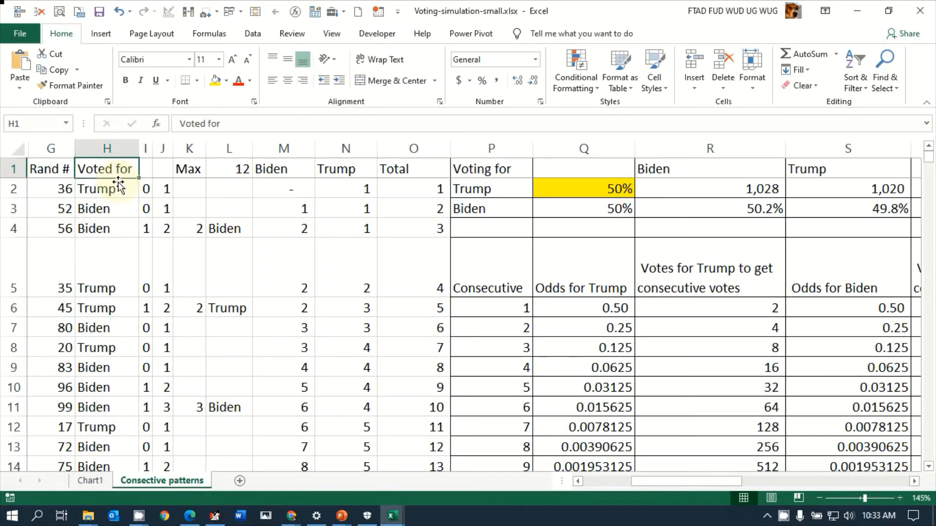
Review the vote formulas in H2 and H3 beneath the Voted for header.
key(Down)
key(Down)
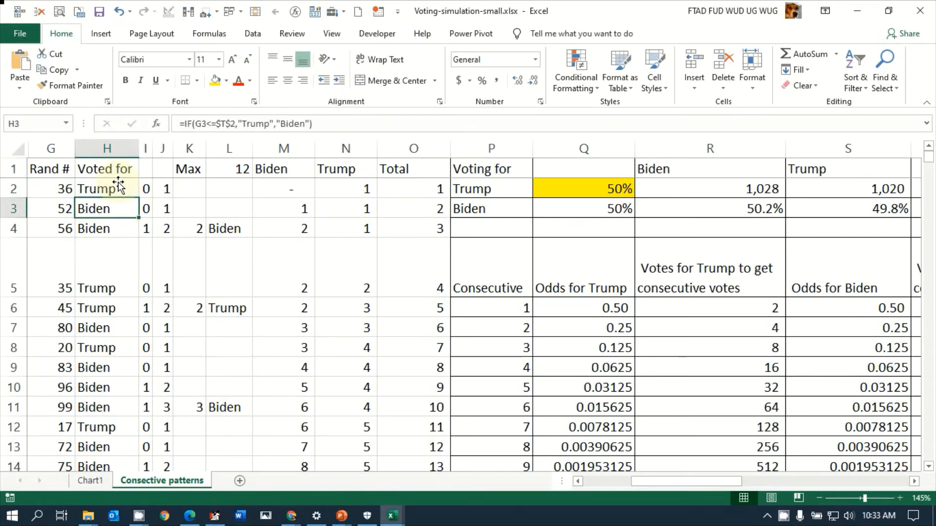
key(Up)
key(Up)
key(Down)
key(Down)
key(Up)
key(Up)
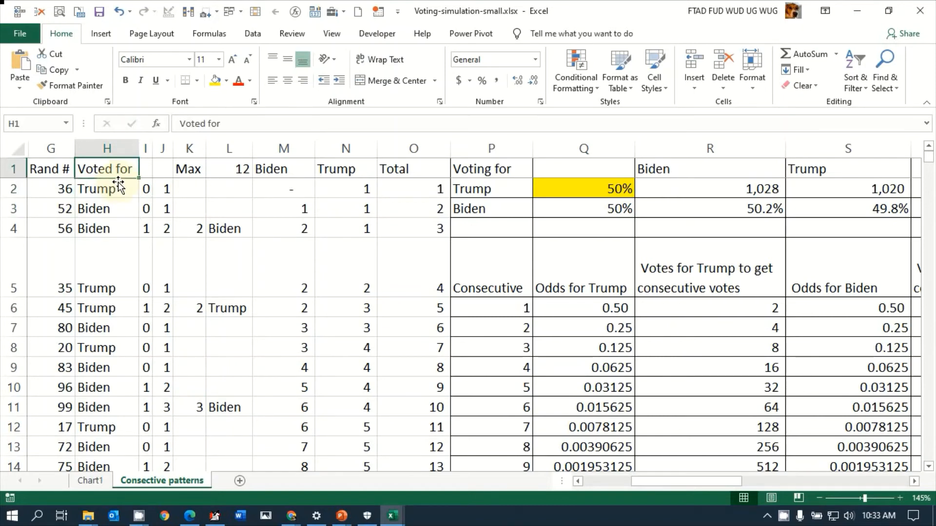
Inspect Biden's vote count formula in R2 and percentage formula in R3.
key(Right)
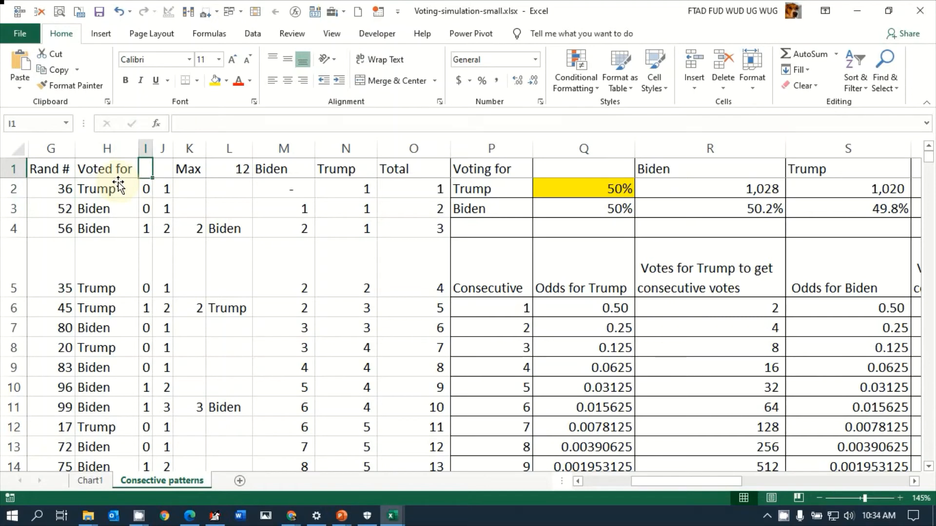
key(Right)
key(Right)
key(Right)
key(Right)
key(Right)
key(Right)
key(Right)
key(Right)
key(Right)
key(Right)
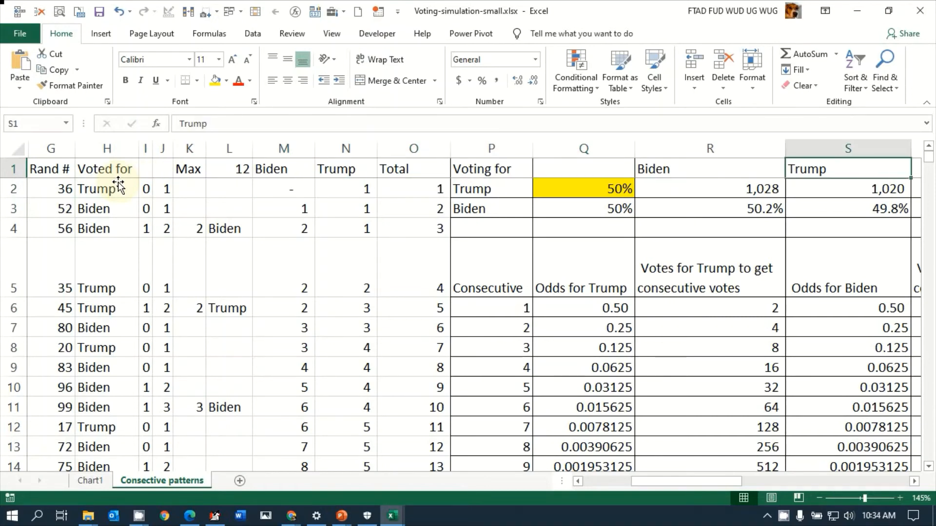
key(Down)
key(Left)
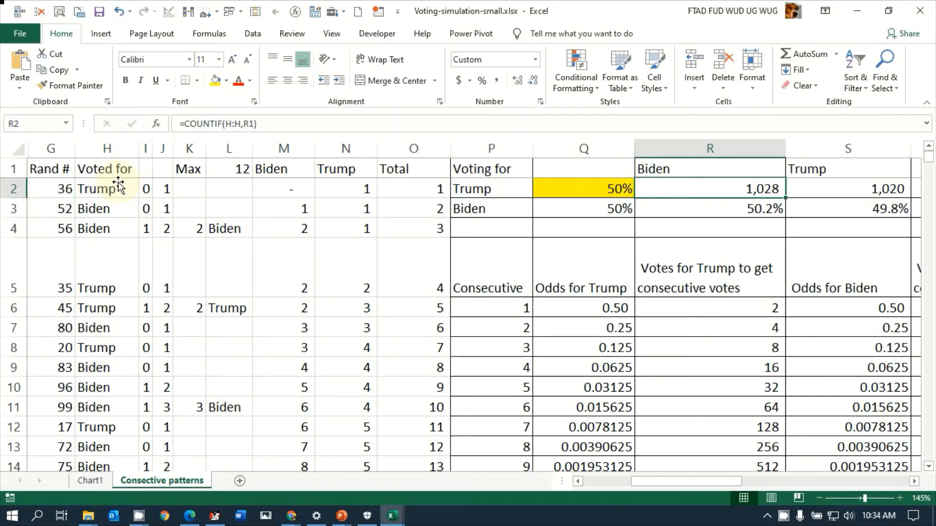
key(Down)
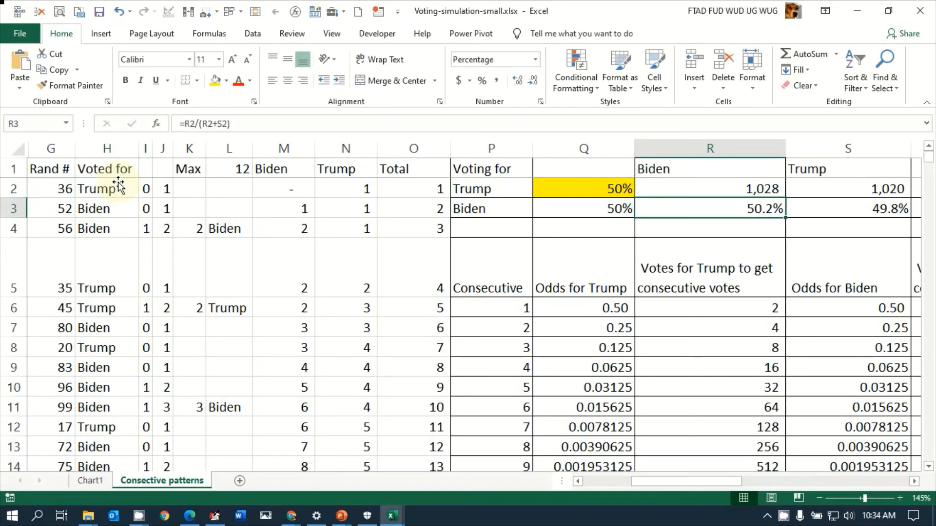
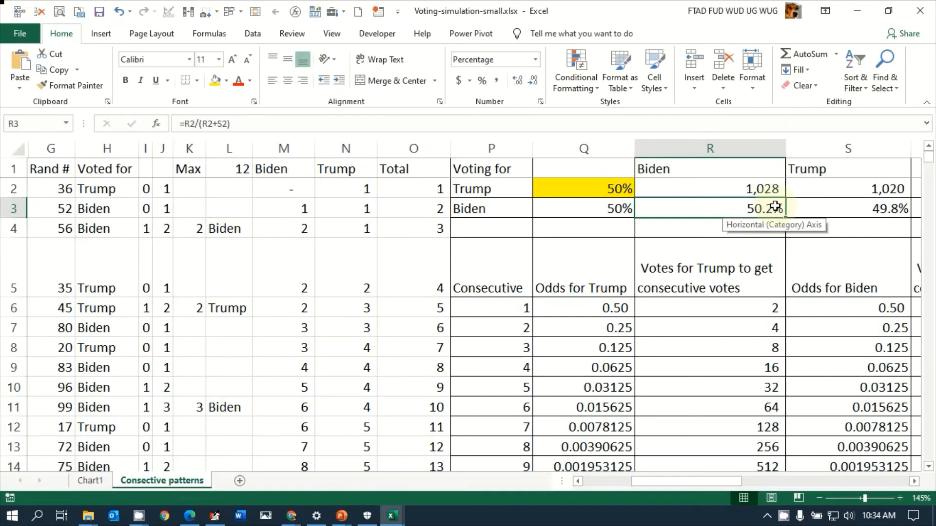
Check Trump's count and percentage formulas in S2 and S3, plus Biden's first odds and votes needed in S6 and T6.
click(828, 189)
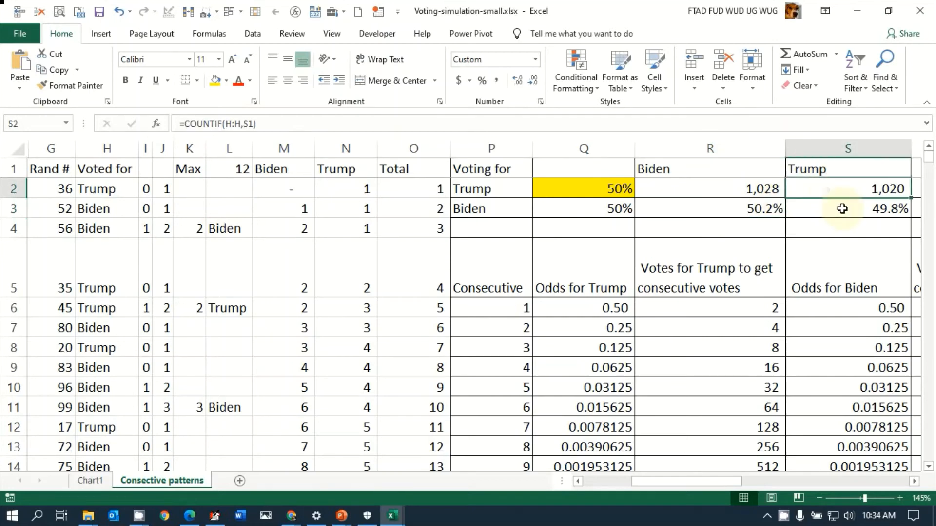
click(841, 208)
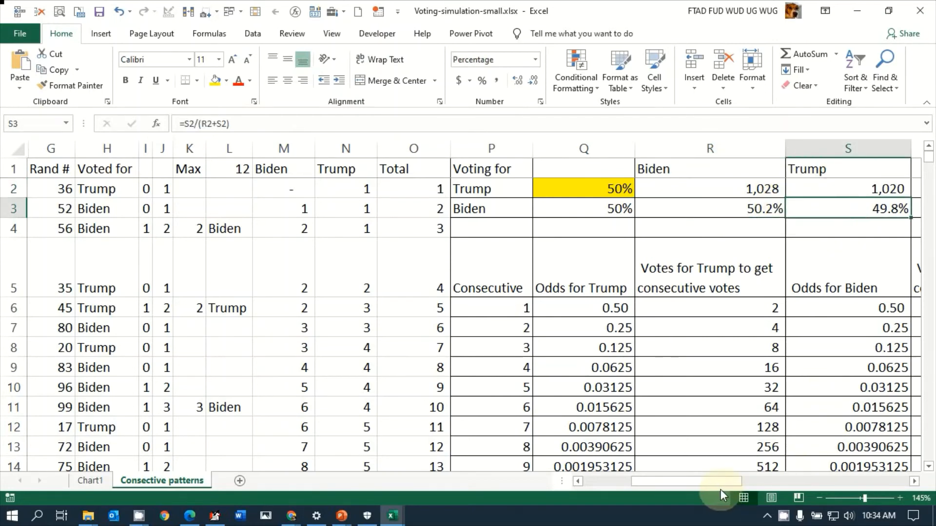
drag(716, 482, 727, 482)
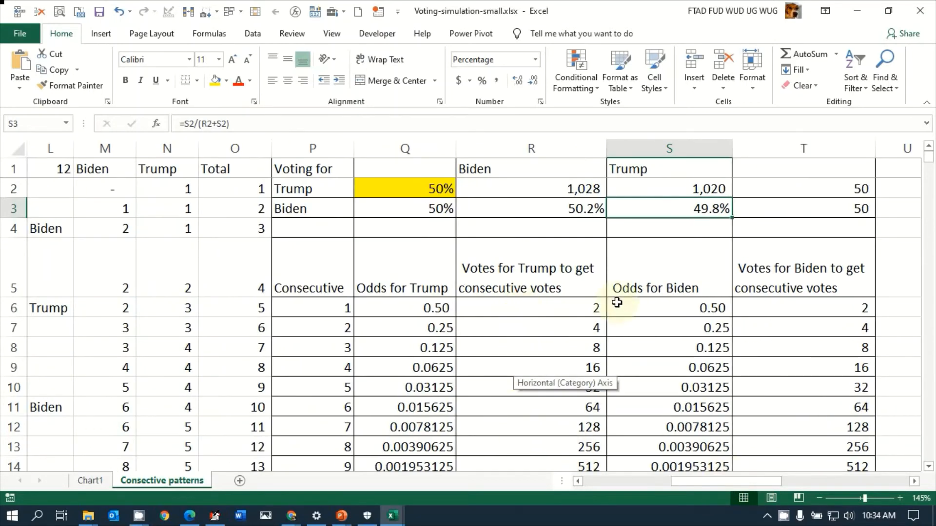
click(646, 304)
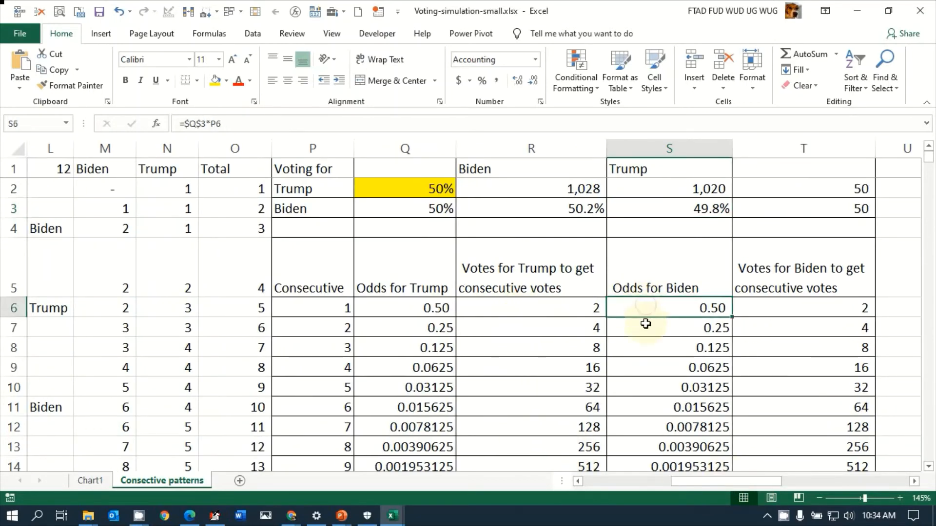
click(794, 311)
Set Trump's voting percentage in Q2 to 51%.
click(408, 189)
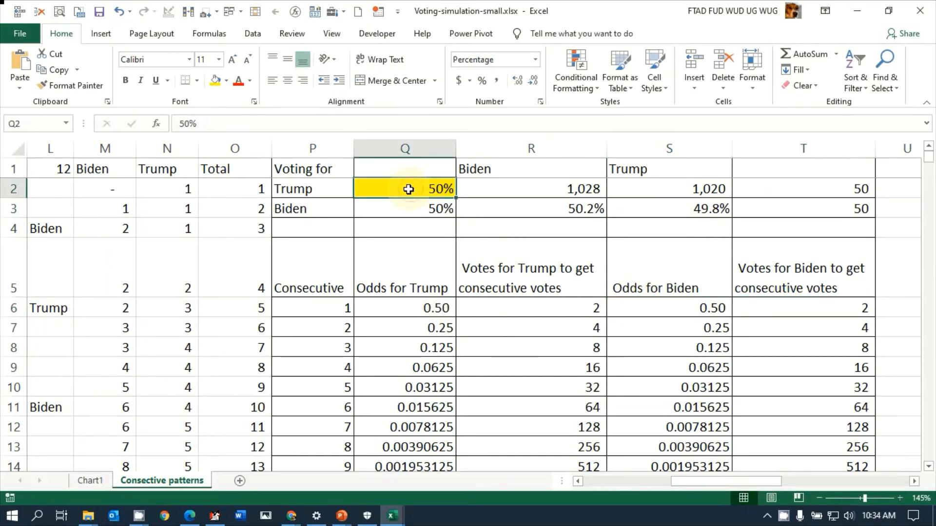
text(51)
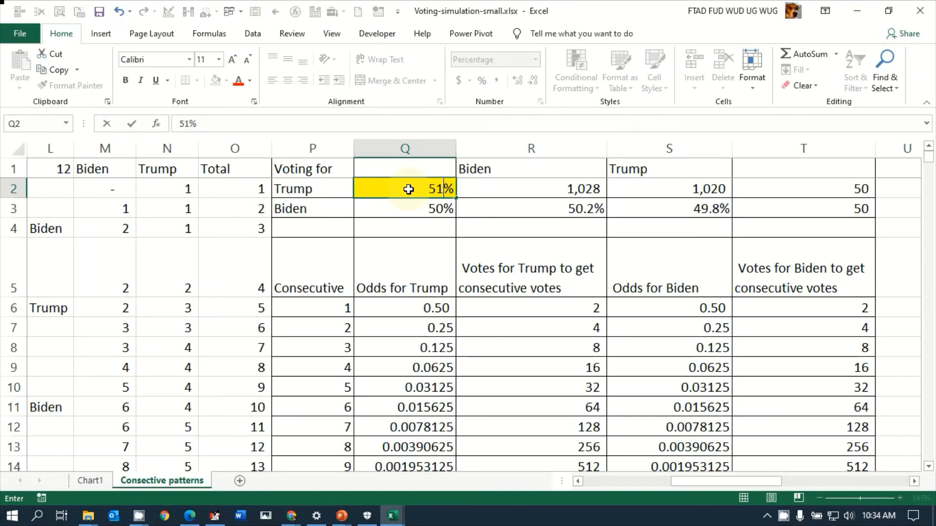
key(Return)
key(Left)
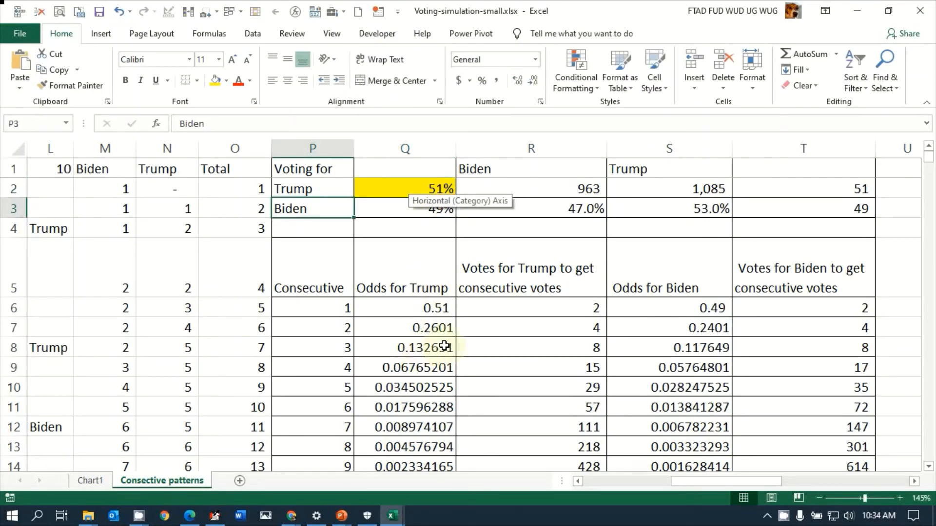
Compare the votes Trump and Biden need for long runs, checking T46, R46 and R25 against the percentages in Q2:Q3.
scroll(672, 363, down, 9)
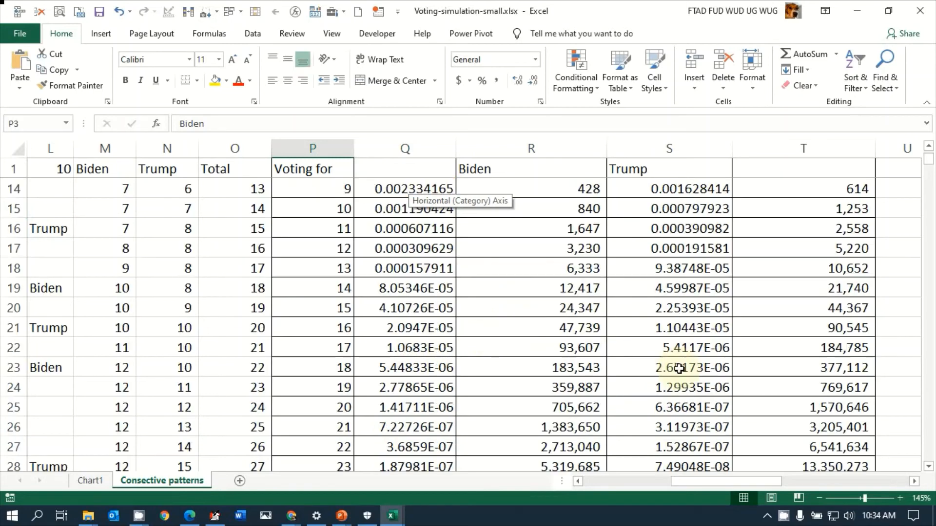
scroll(677, 385, down, 5)
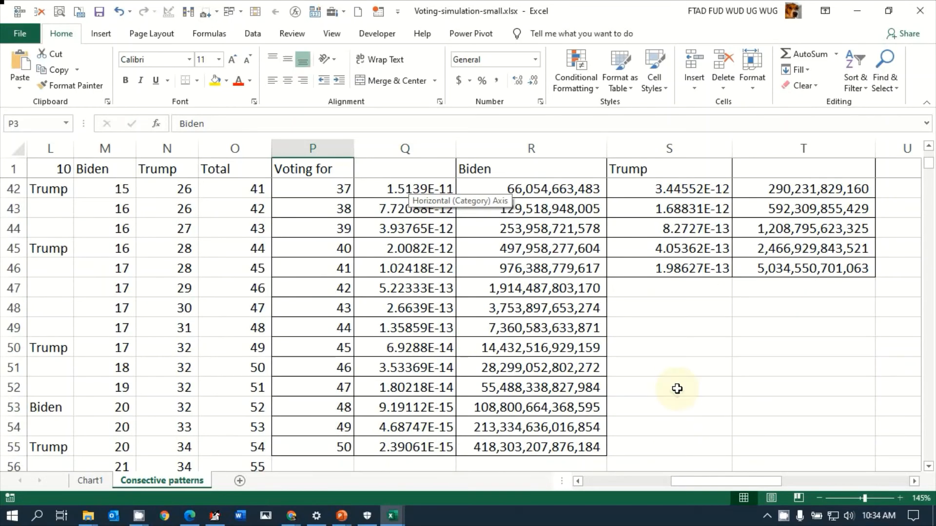
click(558, 269)
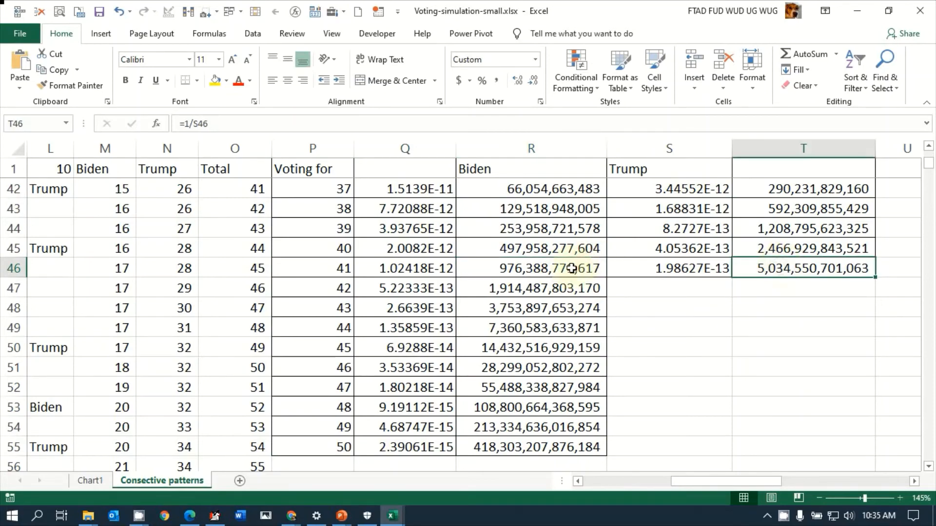
scroll(569, 269, up, 9)
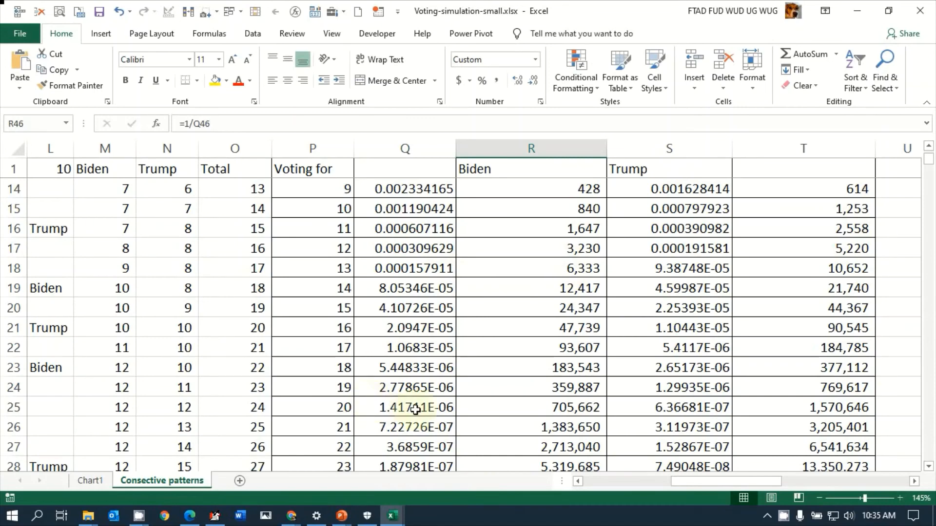
click(498, 403)
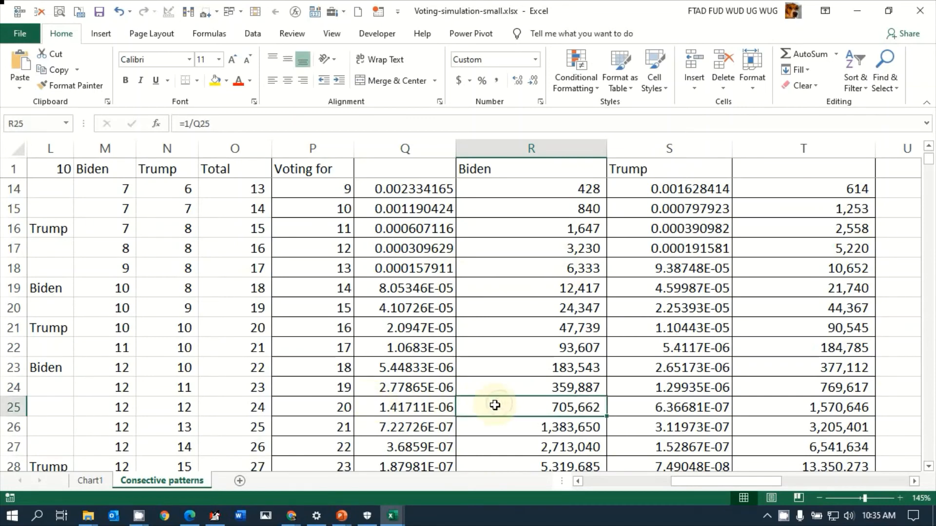
scroll(487, 370, up, 4)
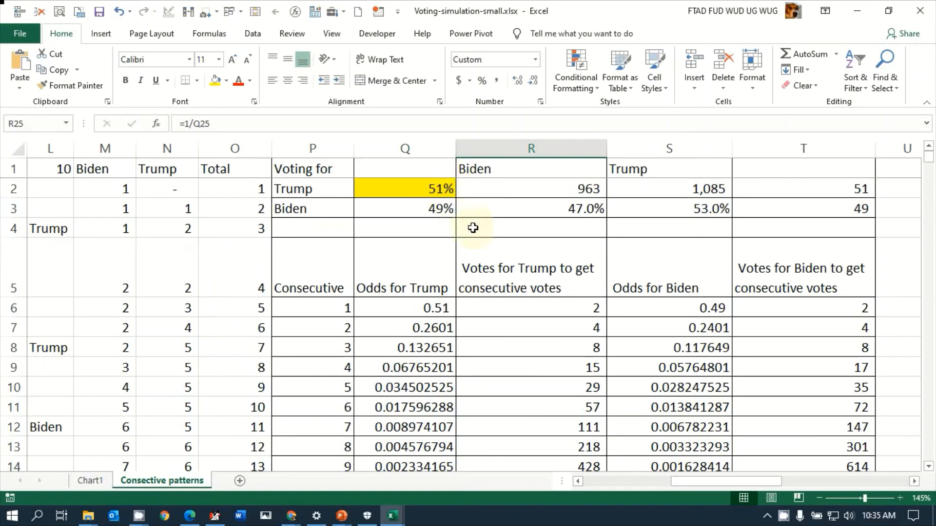
scroll(475, 225, down, 4)
scroll(477, 226, up, 4)
Fill the Trump header cells Q5:R5 with red, keeping the Consecutive header in P5 without fill.
drag(328, 261, 484, 268)
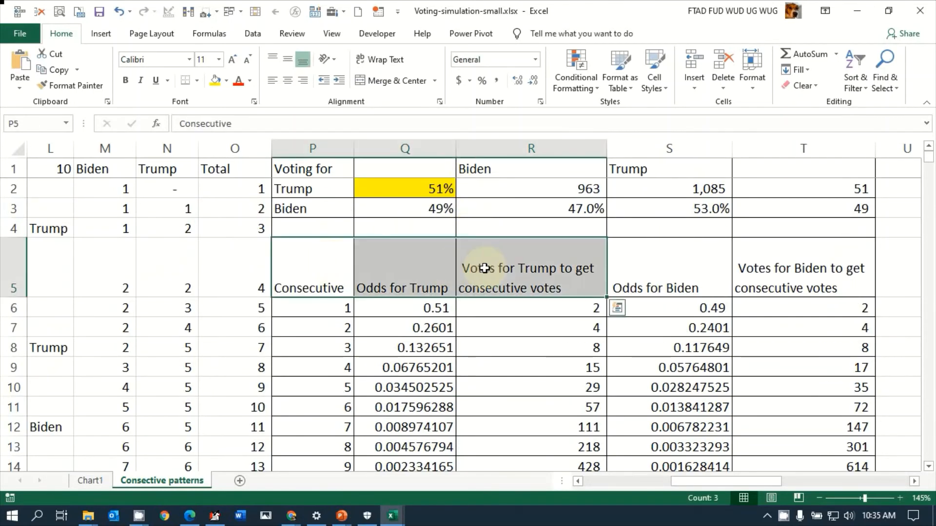
click(227, 80)
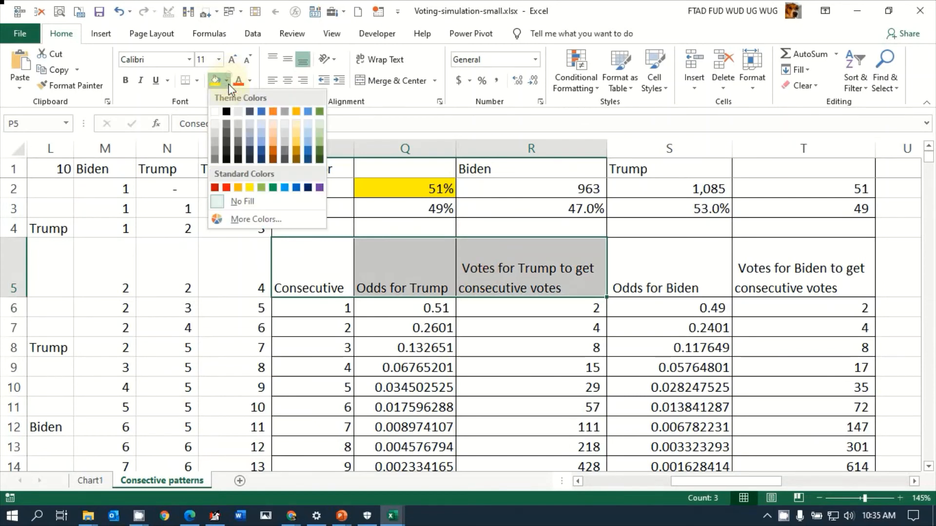
click(227, 189)
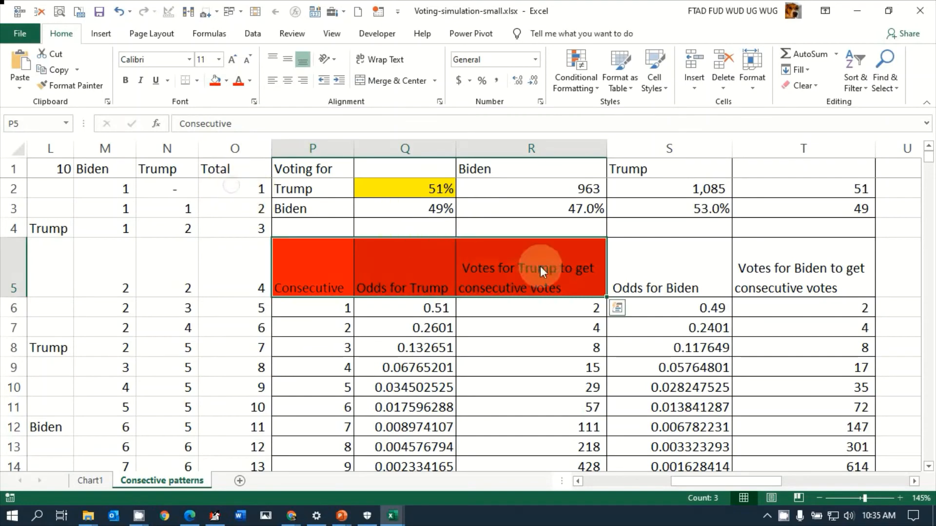
click(651, 269)
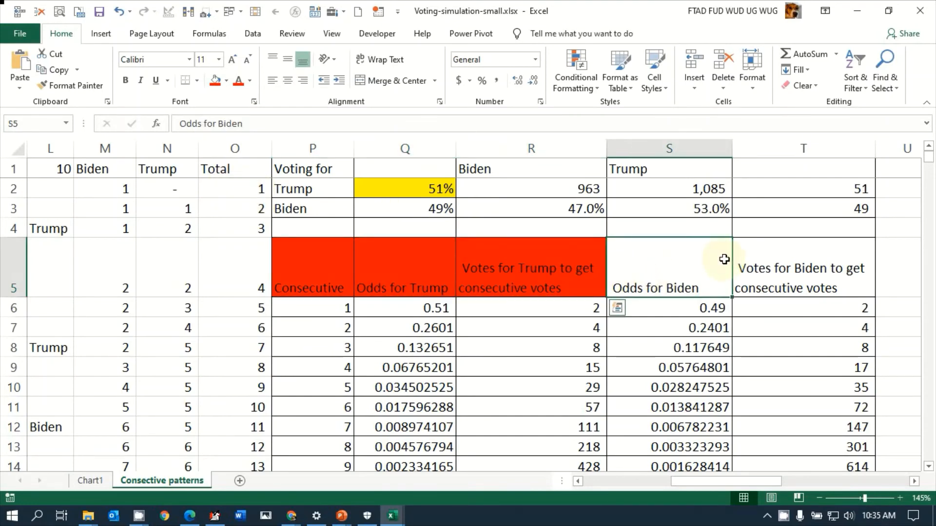
click(344, 262)
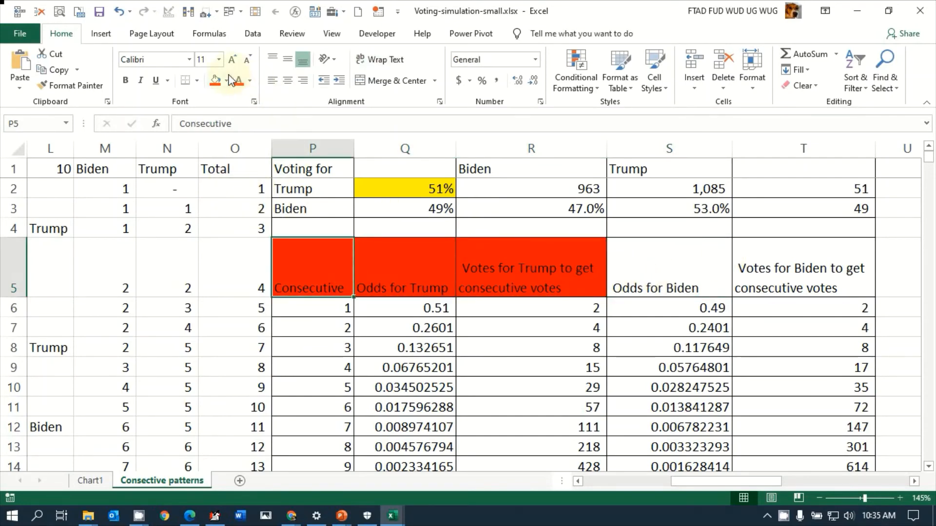
click(227, 81)
click(234, 202)
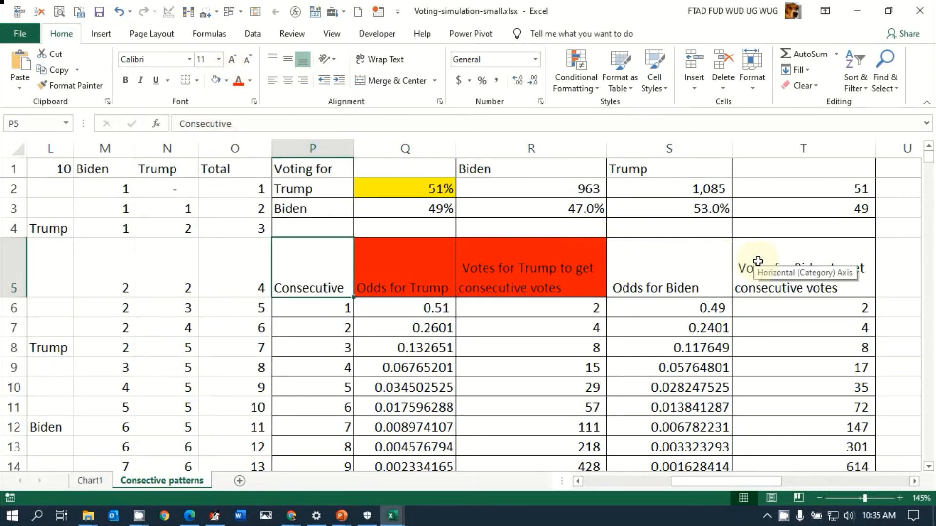
Fill the Biden header cells S5:T5 with light blue.
click(706, 254)
shift+click(741, 267)
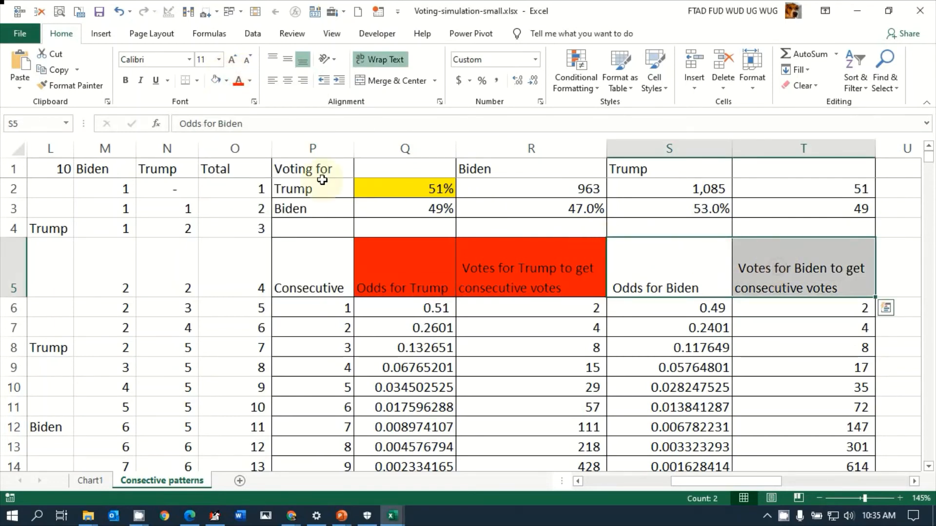
click(227, 80)
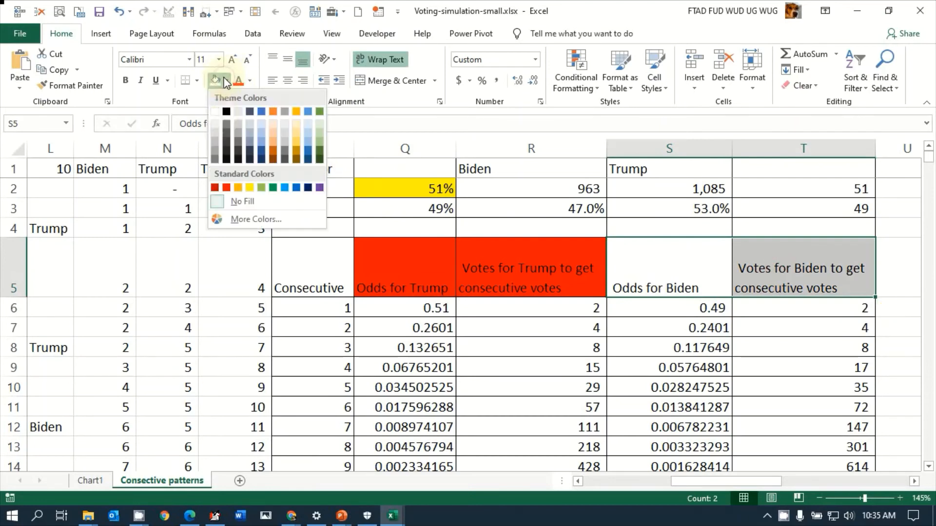
click(285, 189)
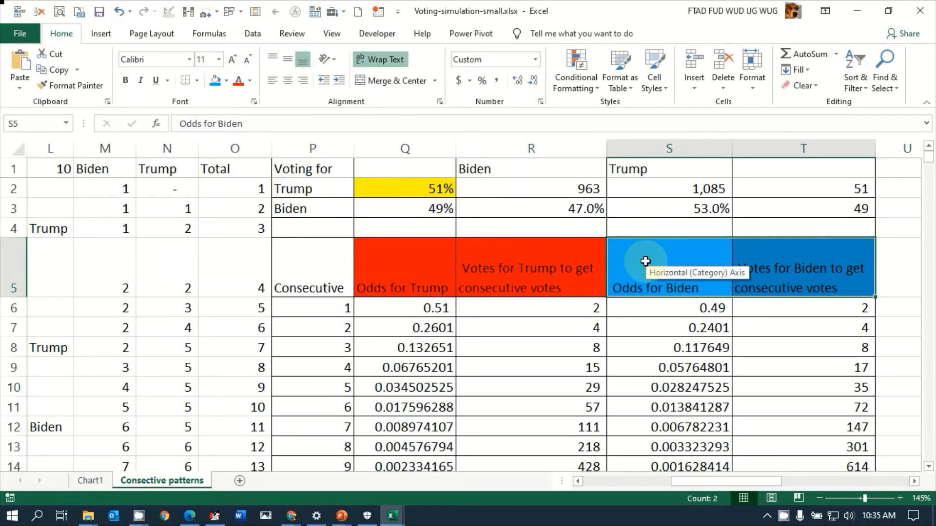
Format the headers in Q5:T5 with white bold text, centered horizontally and vertically.
drag(420, 270, 748, 258)
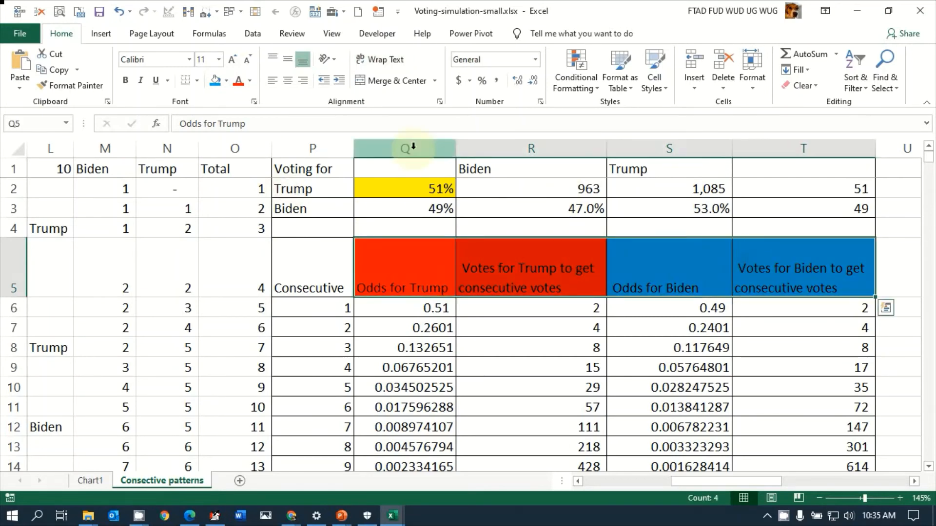
click(252, 89)
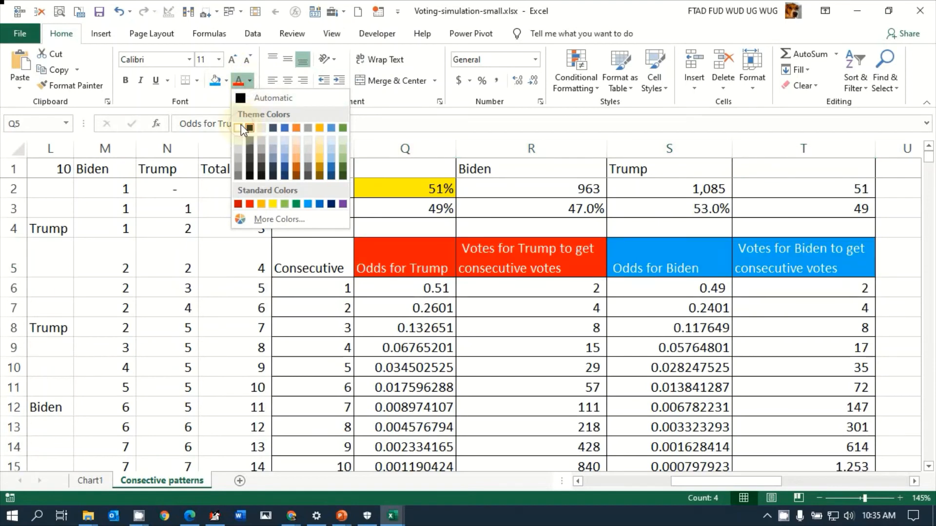
click(241, 124)
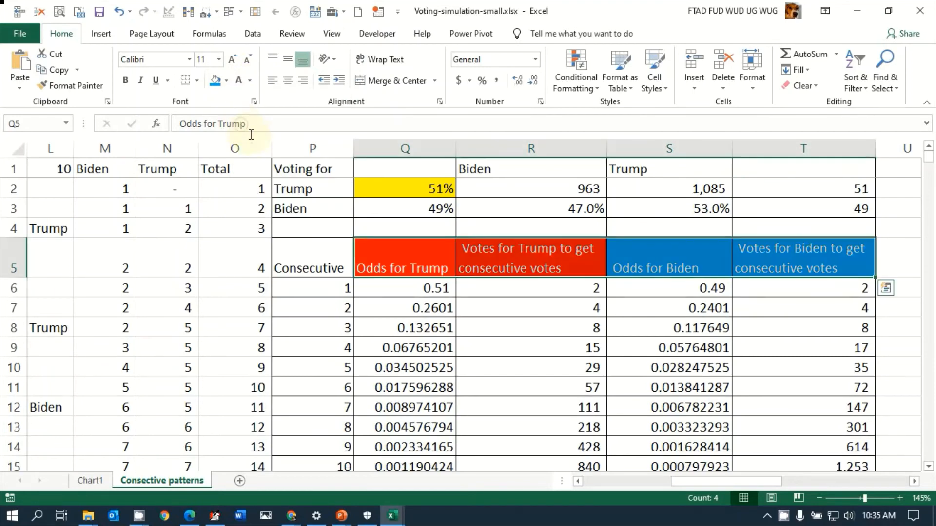
click(126, 82)
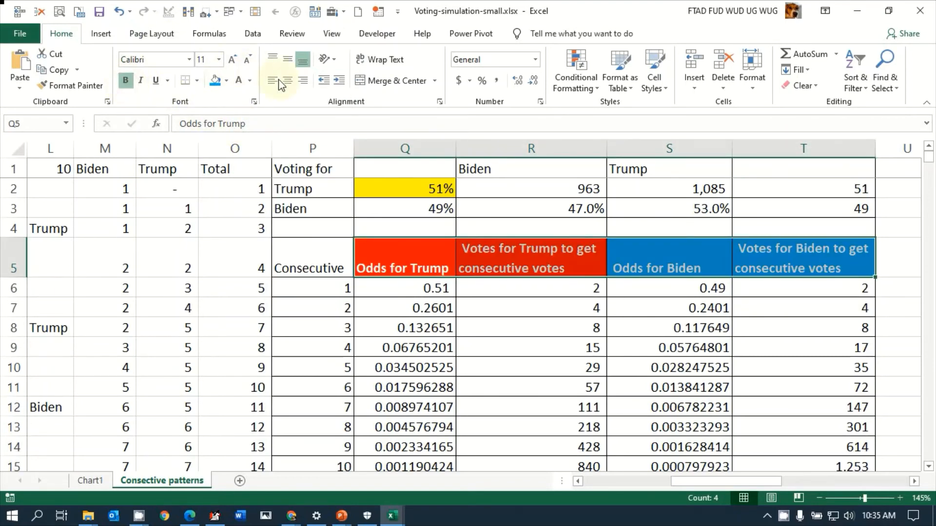
click(291, 83)
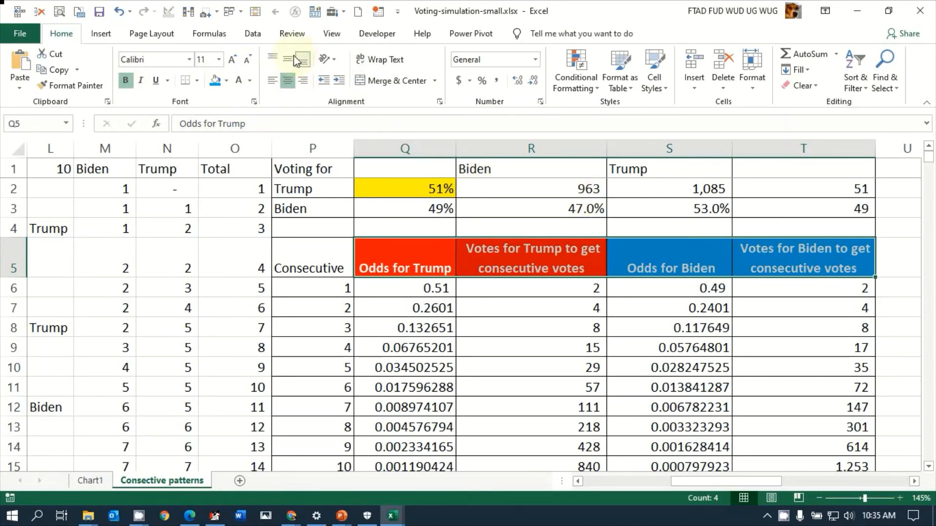
click(288, 59)
click(461, 209)
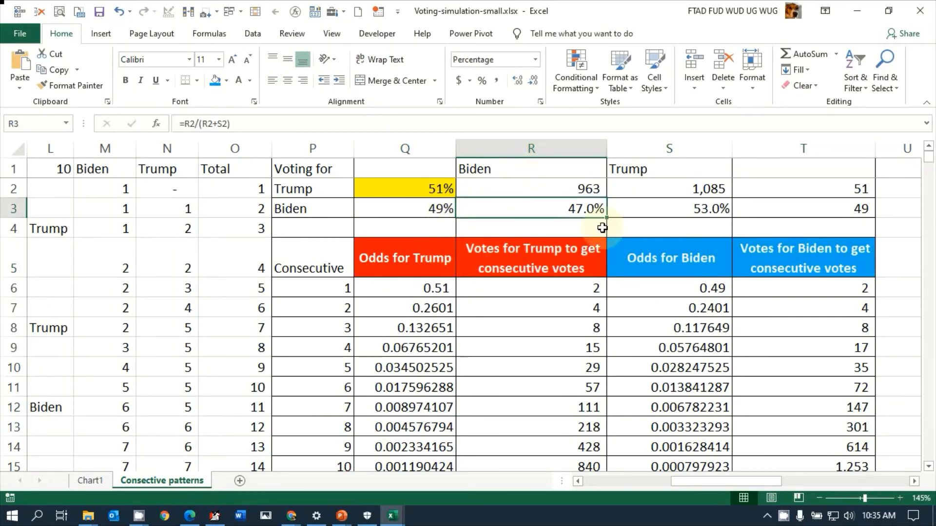
Fill the Biden header in R1 with light blue.
click(647, 250)
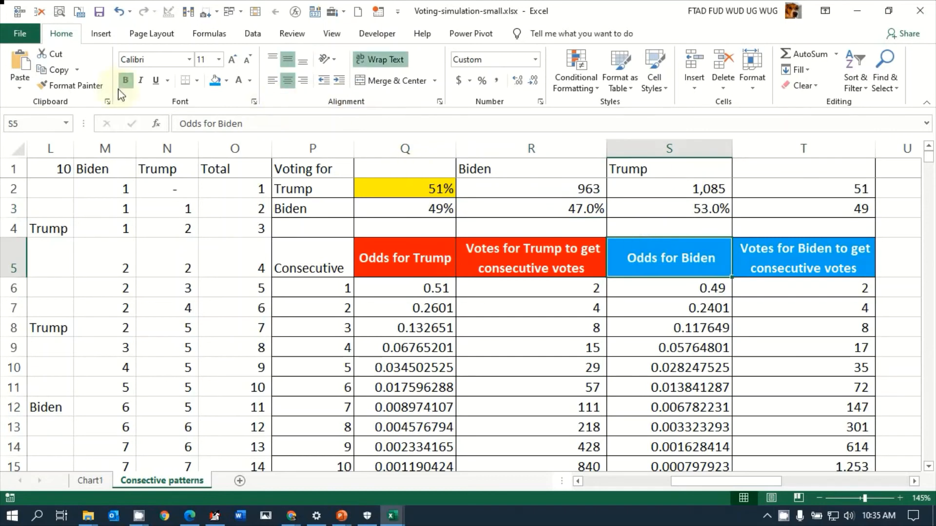
click(499, 163)
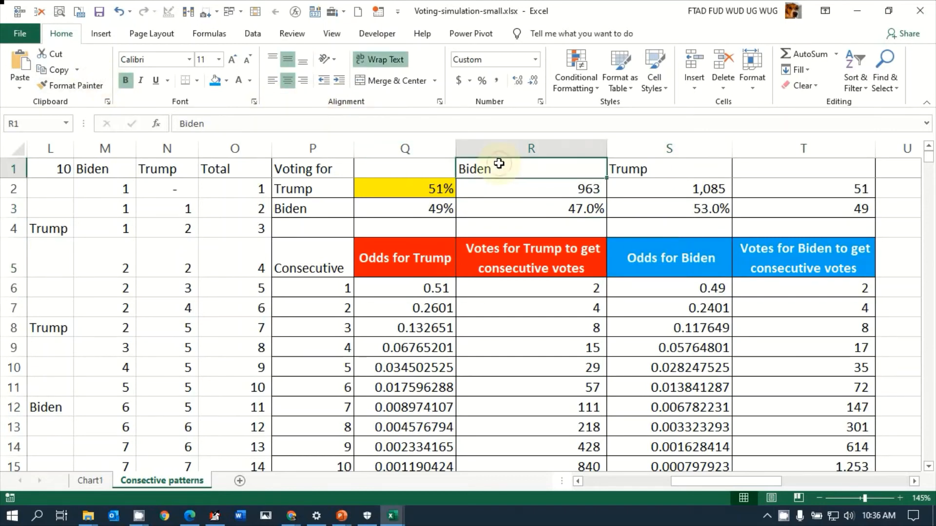
click(215, 85)
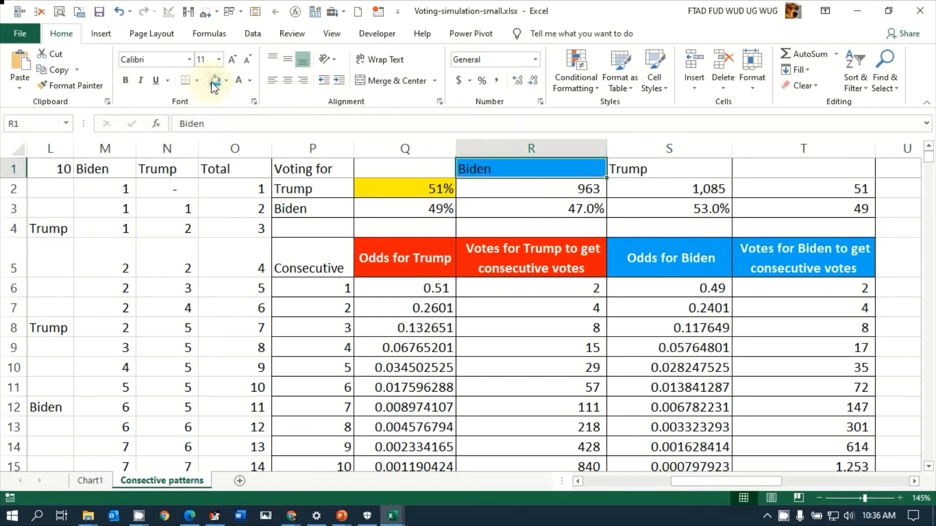
click(688, 168)
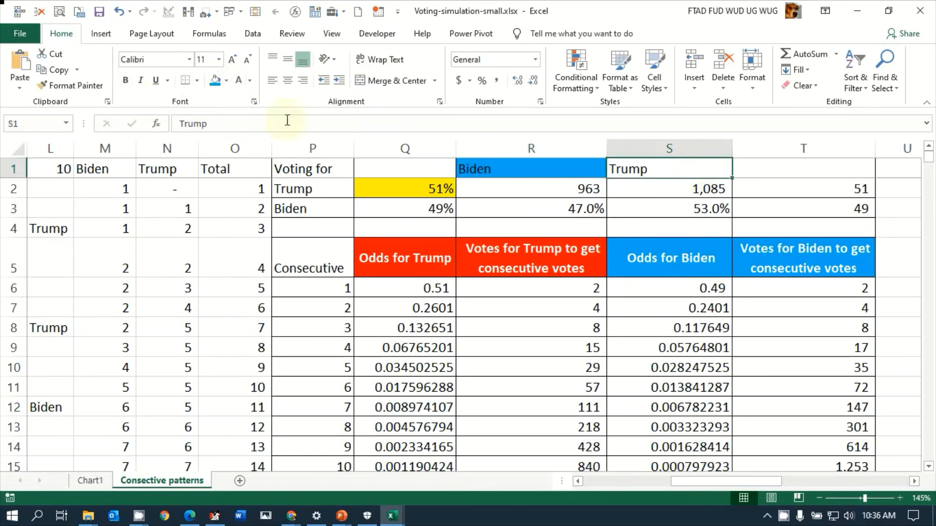
Apply the formatting of Q5 to the Trump header in S1 and that of S5 to the Biden header in R1.
click(446, 247)
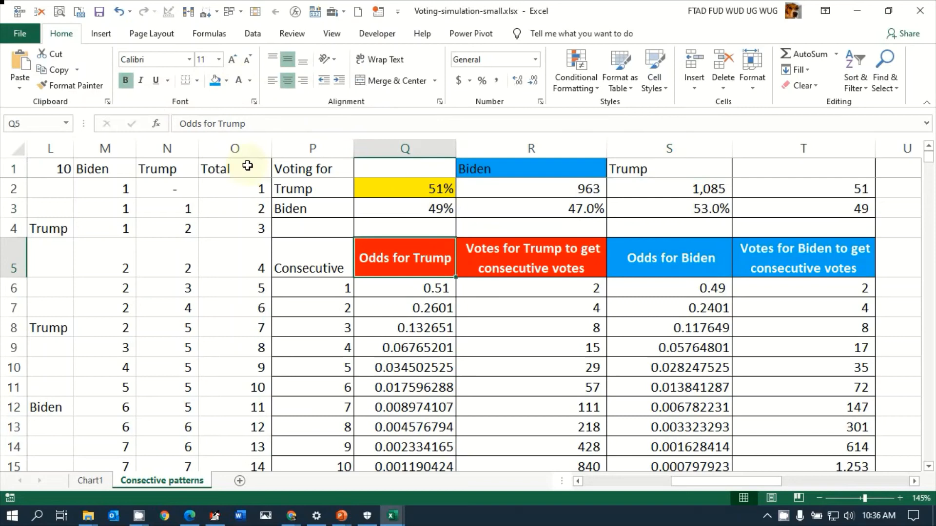
click(73, 85)
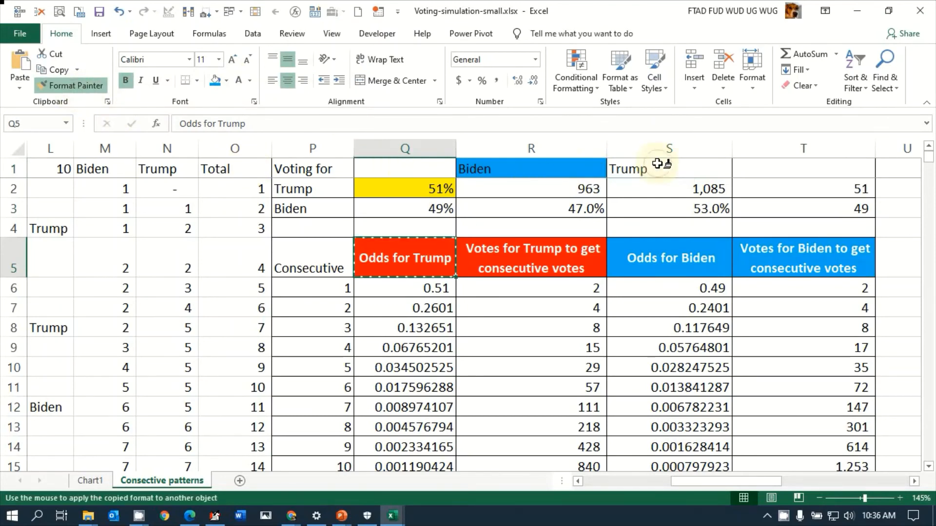
click(658, 163)
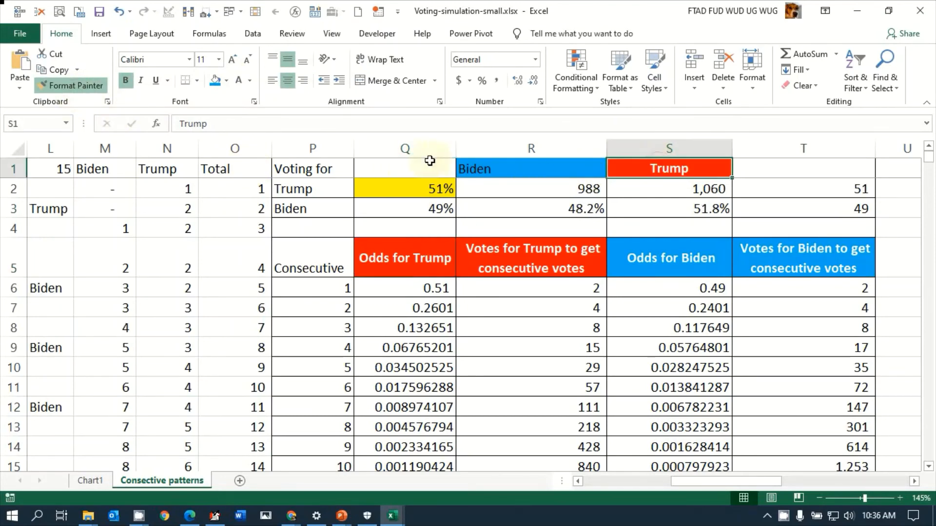
click(638, 269)
click(73, 85)
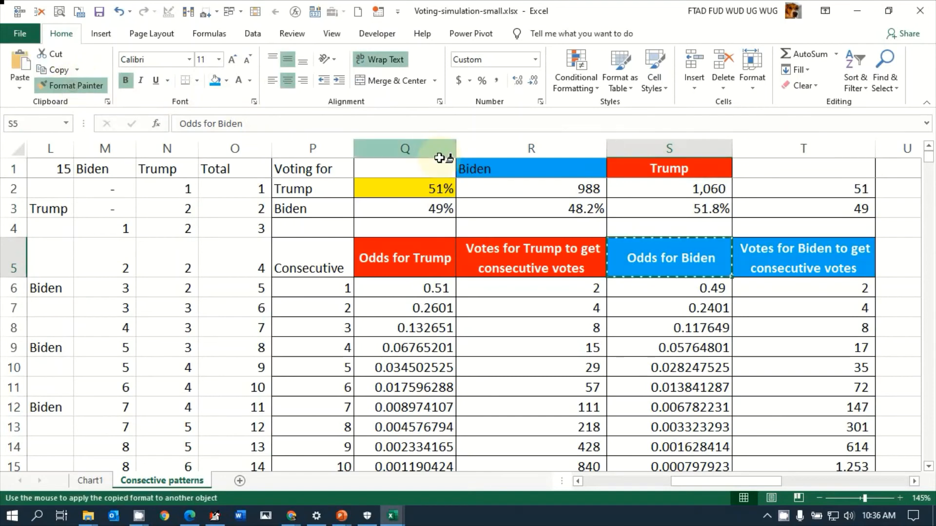
click(470, 168)
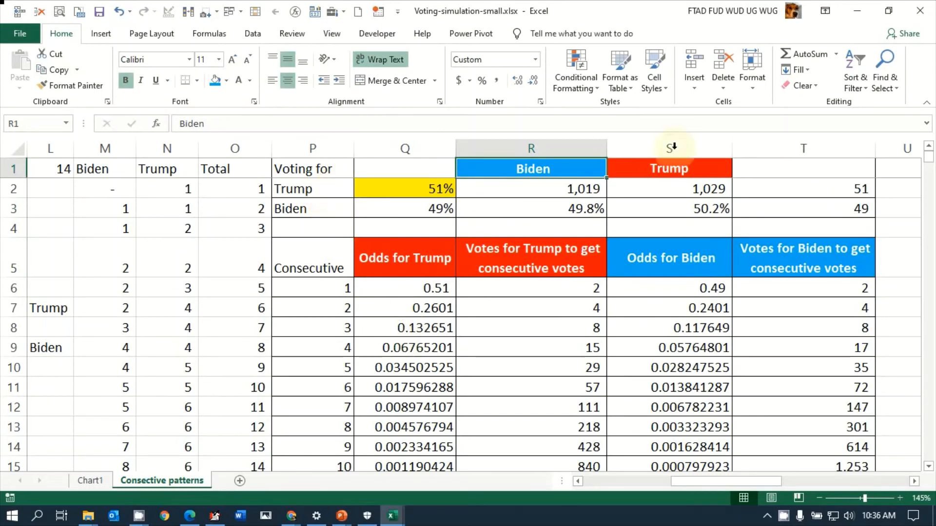
Copy the formatted Trump header from S1 into P2 and the formatted Biden header from R1 into P3.
click(664, 165)
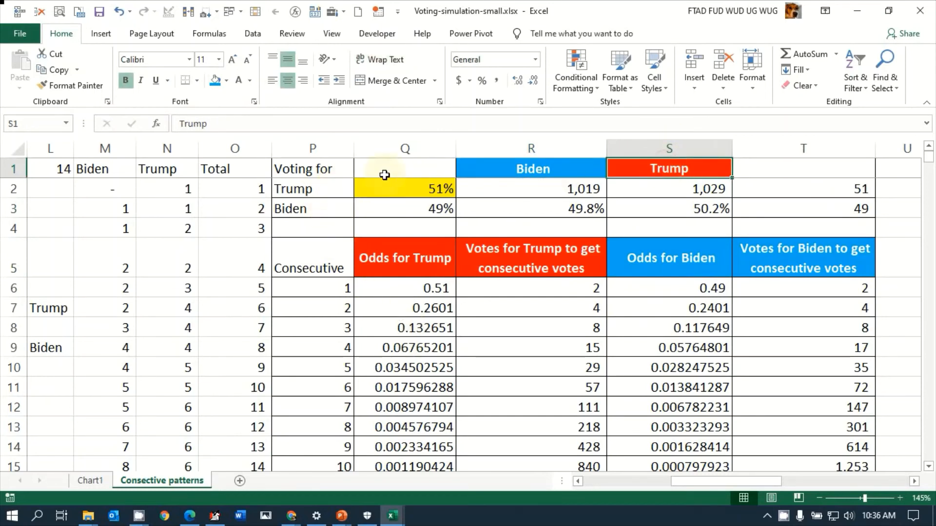
key(ctrl+c)
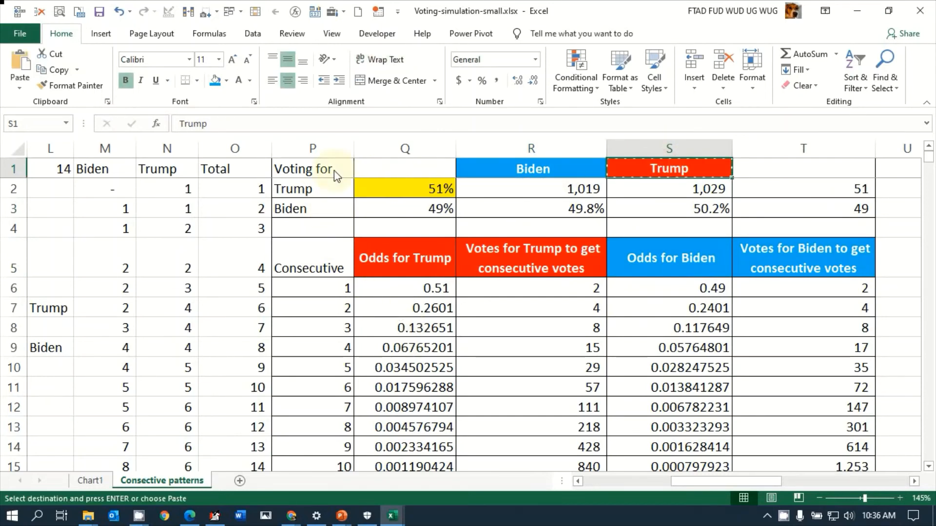
click(319, 192)
key(ctrl+v)
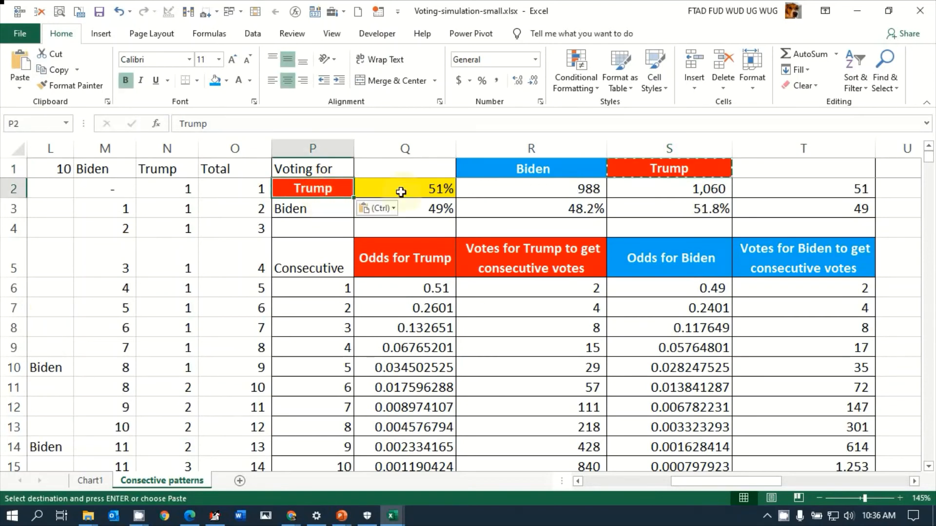
click(462, 170)
key(Escape)
key(ctrl+c)
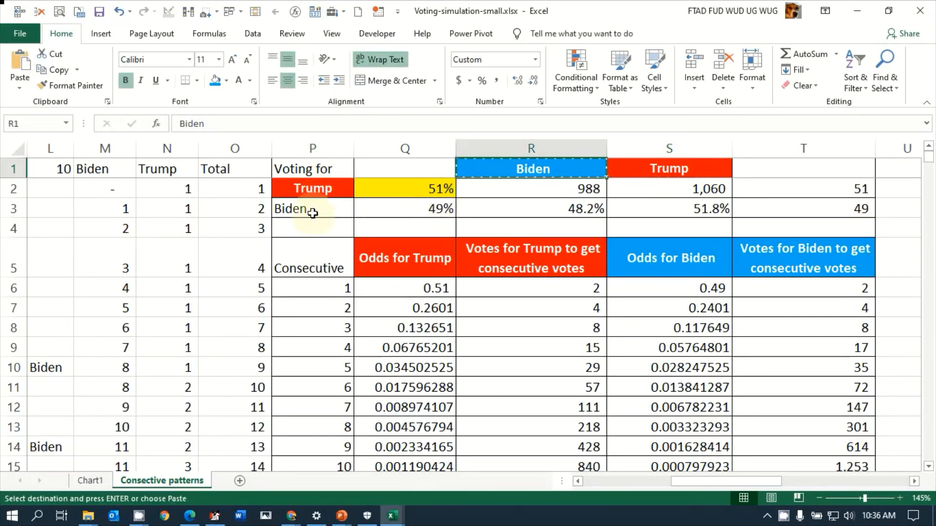
click(312, 212)
key(ctrl+v)
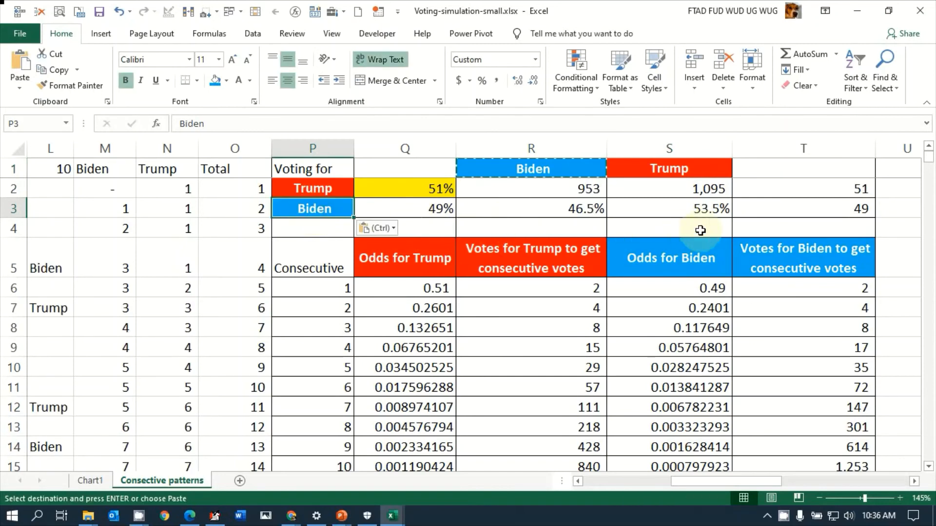
key(Escape)
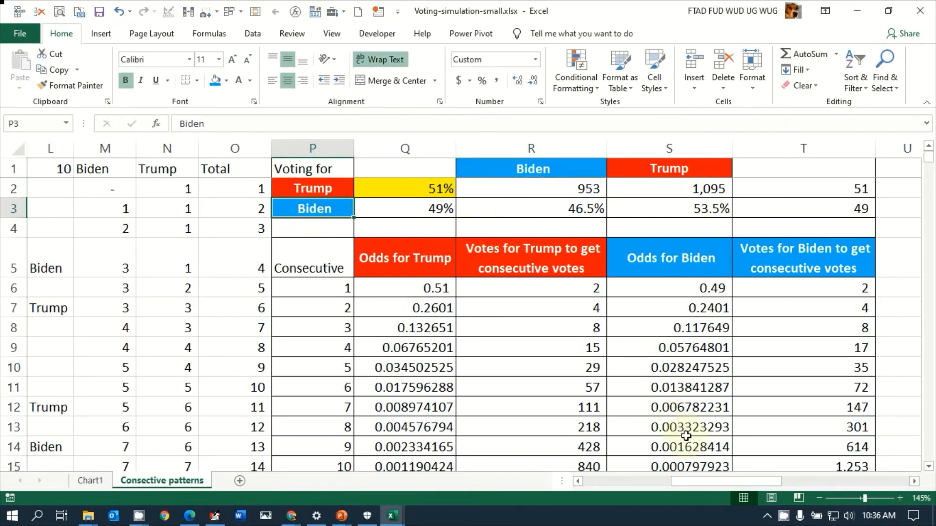
Copy the formatted Biden and Trump headers from R1:S1 over the consecutive-count table headers in W1:X1.
drag(700, 481, 505, 470)
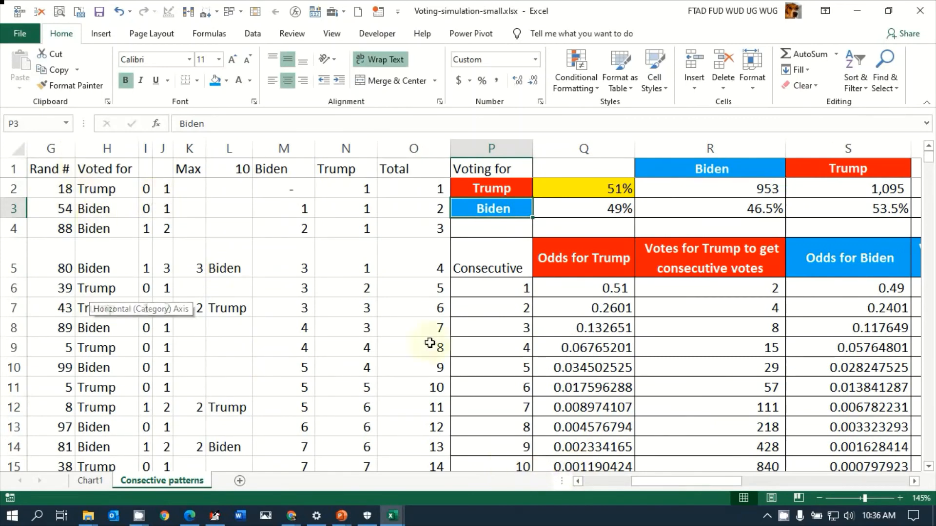
drag(675, 483, 752, 483)
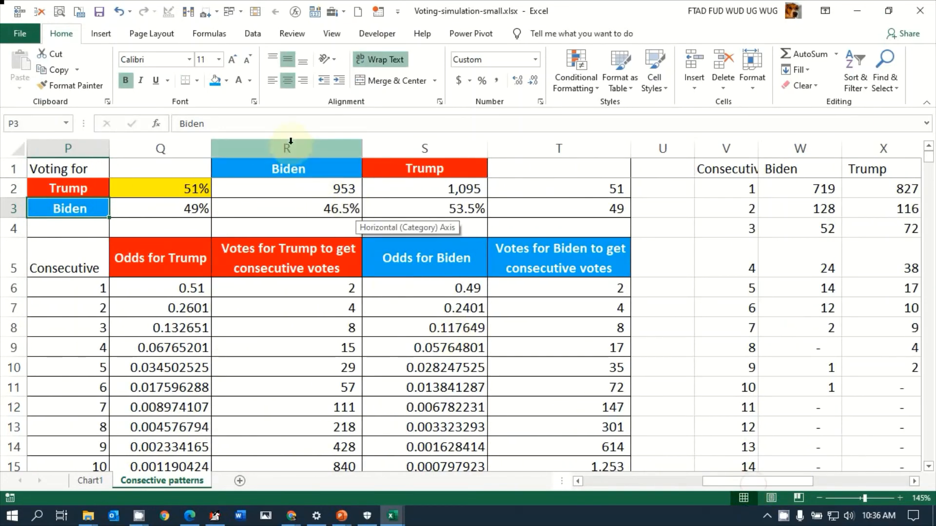
drag(307, 171, 401, 179)
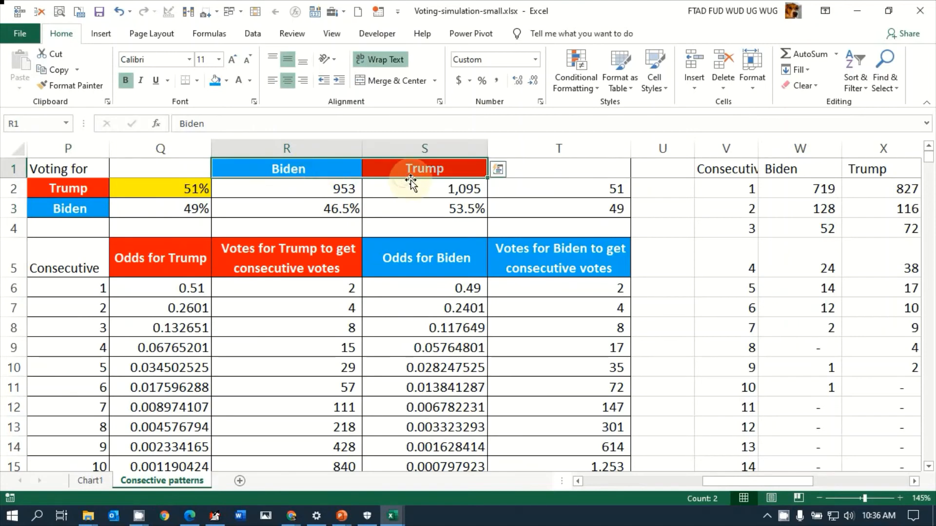
key(ctrl+c)
click(789, 163)
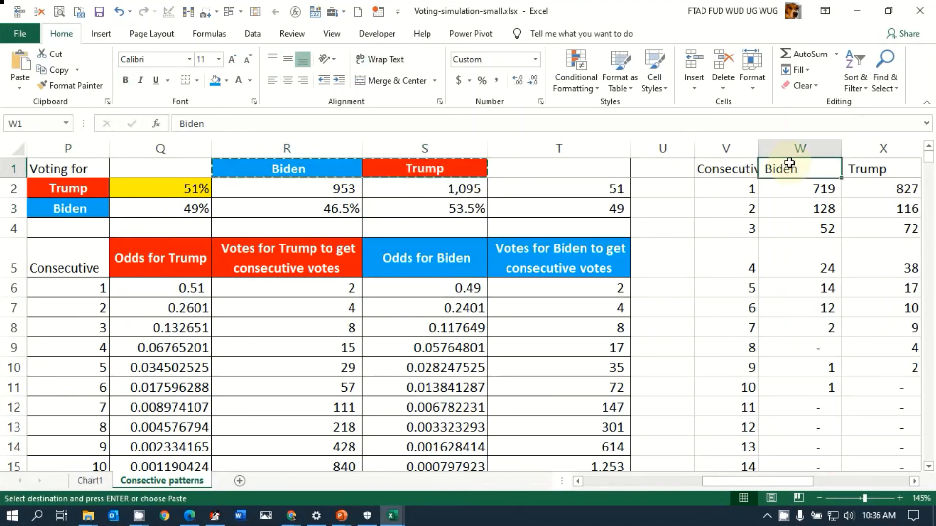
key(ctrl+v)
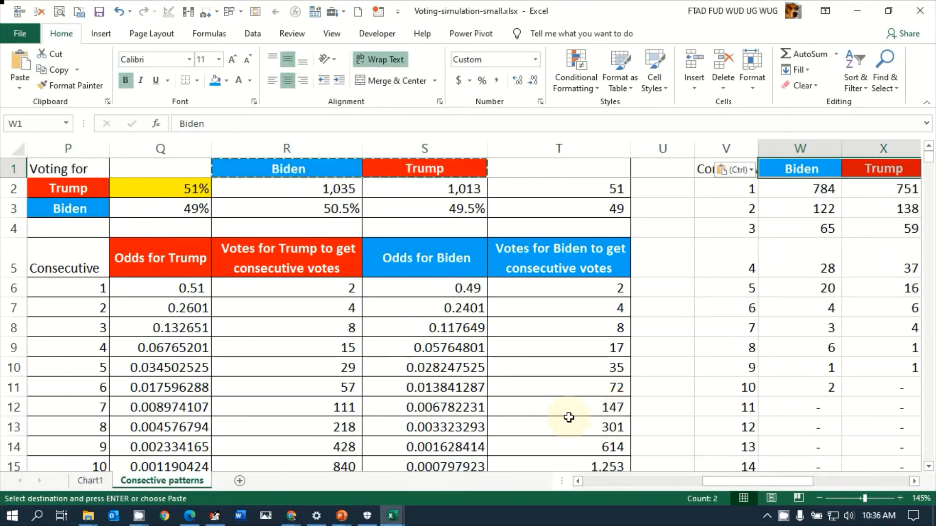
Set Trump's voting share in Q2 to 60%.
key(Escape)
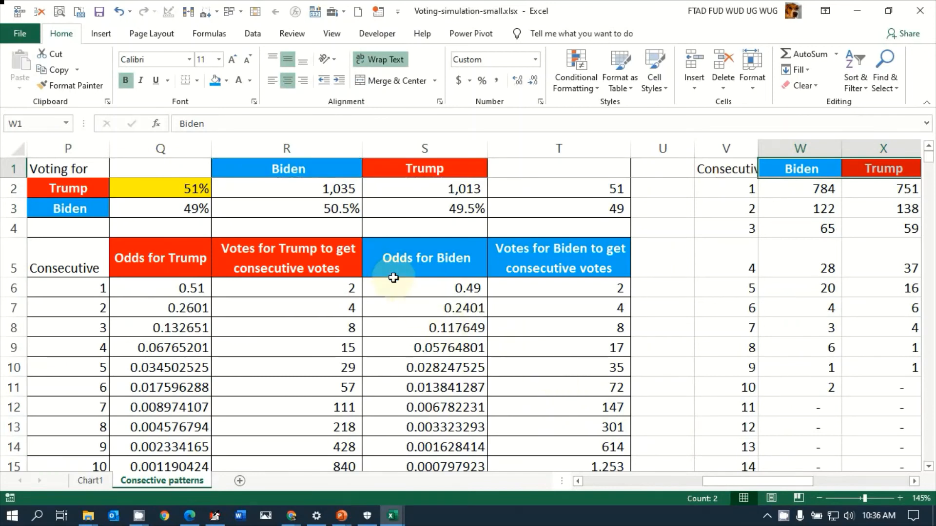
click(405, 289)
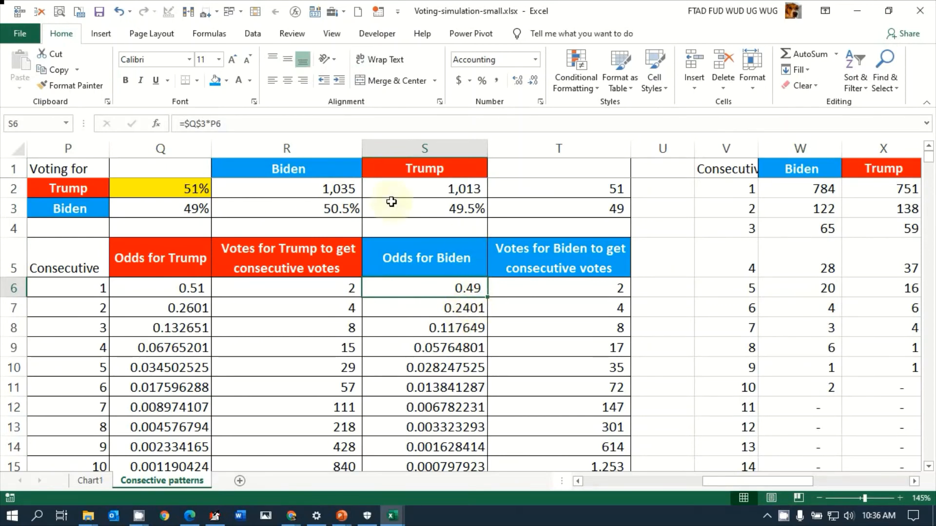
click(181, 194)
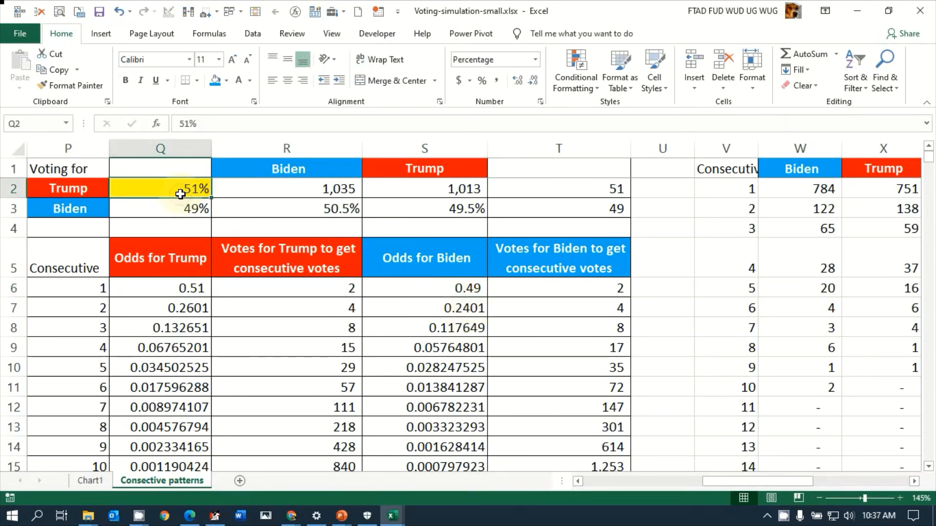
text(60)
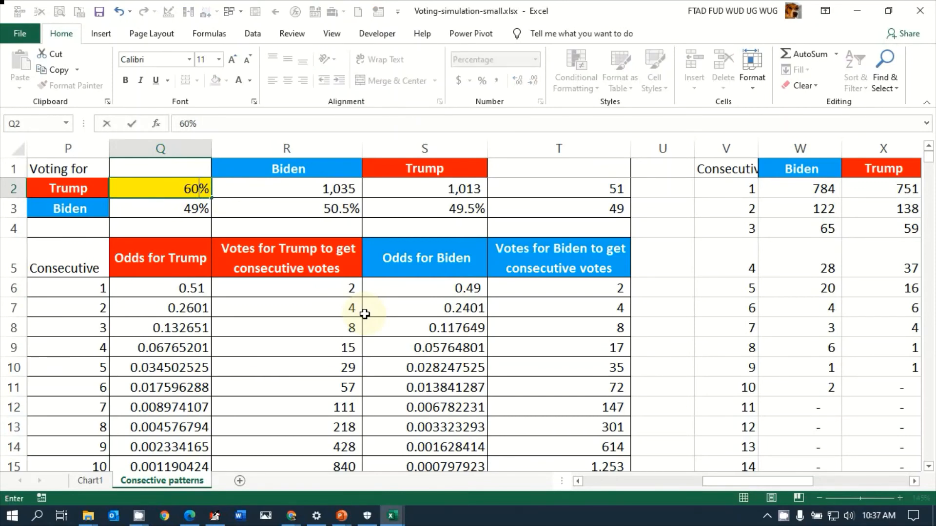
key(Return)
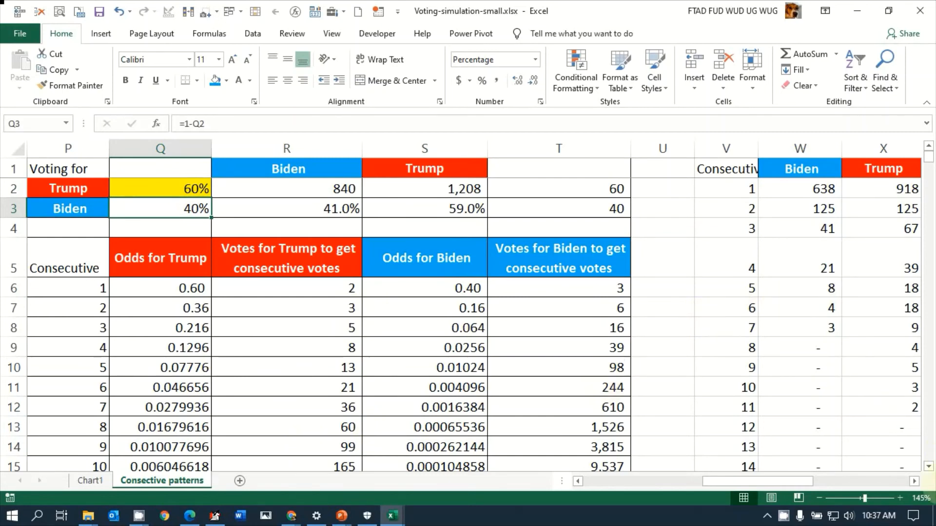
Examine the odds and the number of votes needed for a run of 20 consecutive Trump votes in row 25.
scroll(931, 475, down, 1)
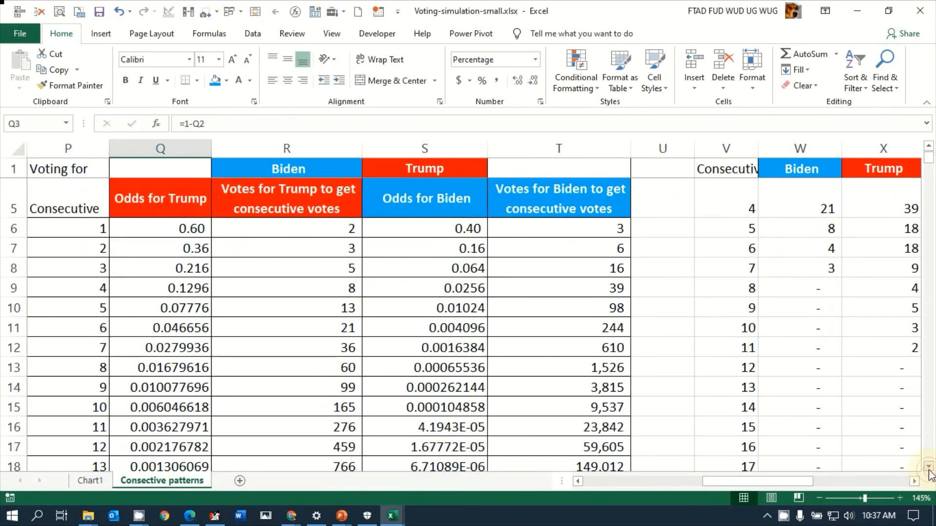
scroll(930, 475, down, 1)
click(929, 470)
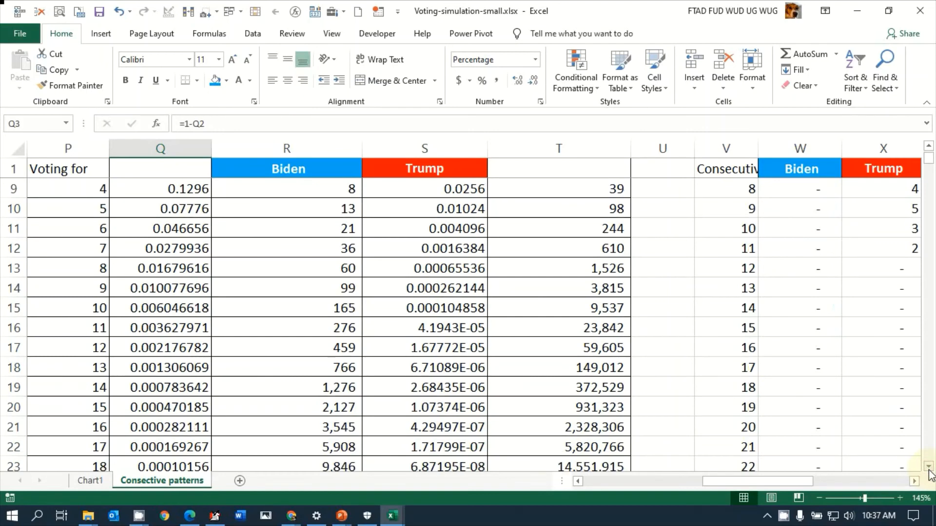
click(929, 469)
click(929, 469)
click(928, 469)
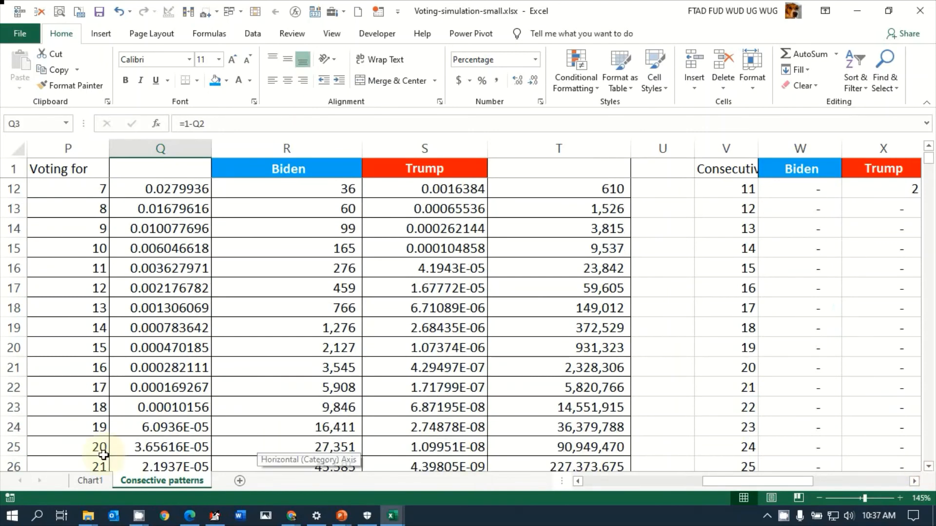
click(245, 447)
Inspect the formulas in R6 and R7 for the votes Trump needs, and review the longer runs below.
scroll(245, 447, up, 4)
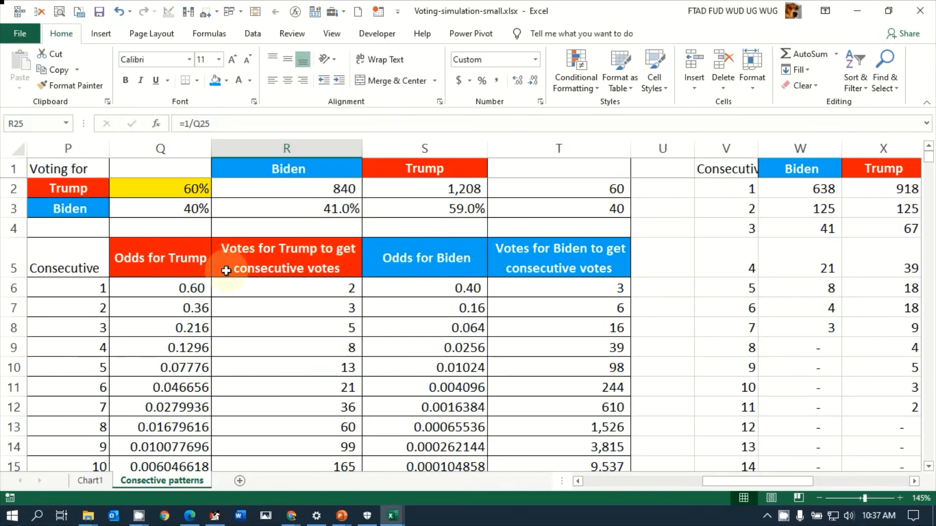
click(277, 296)
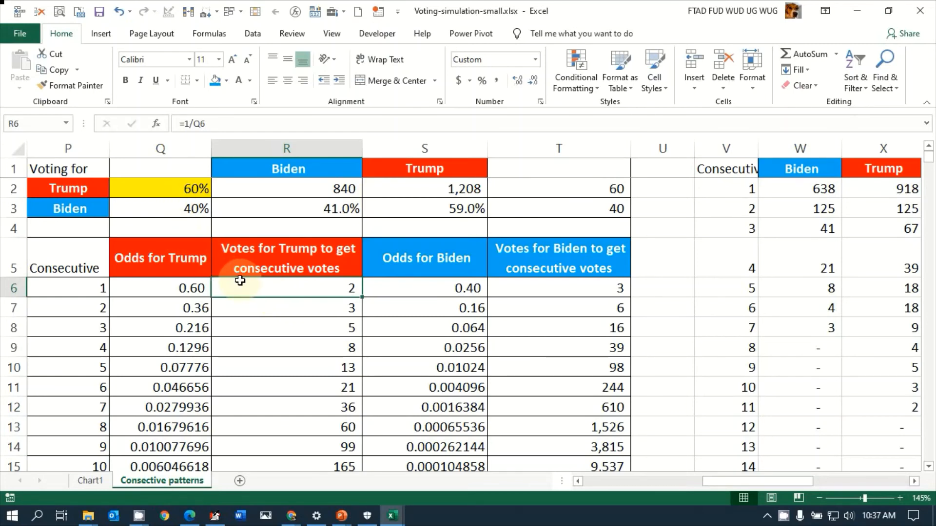
click(258, 307)
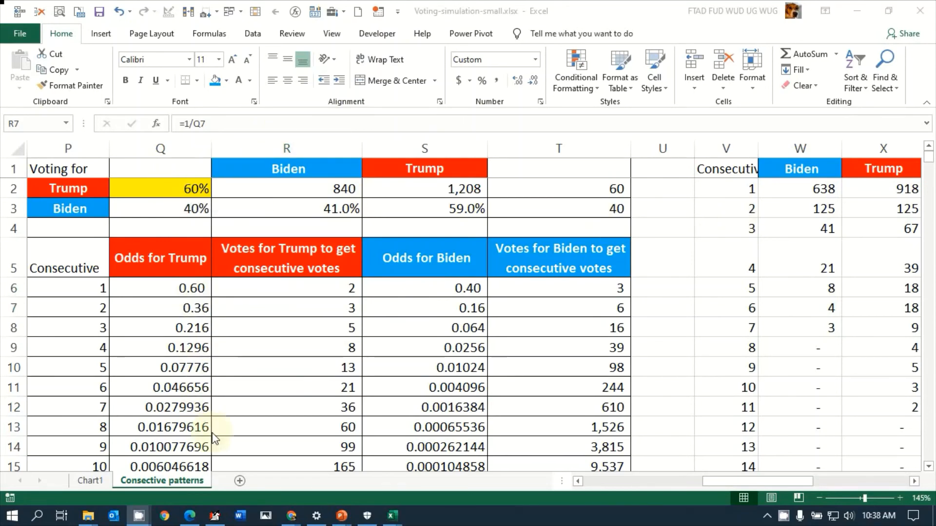
scroll(210, 432, down, 4)
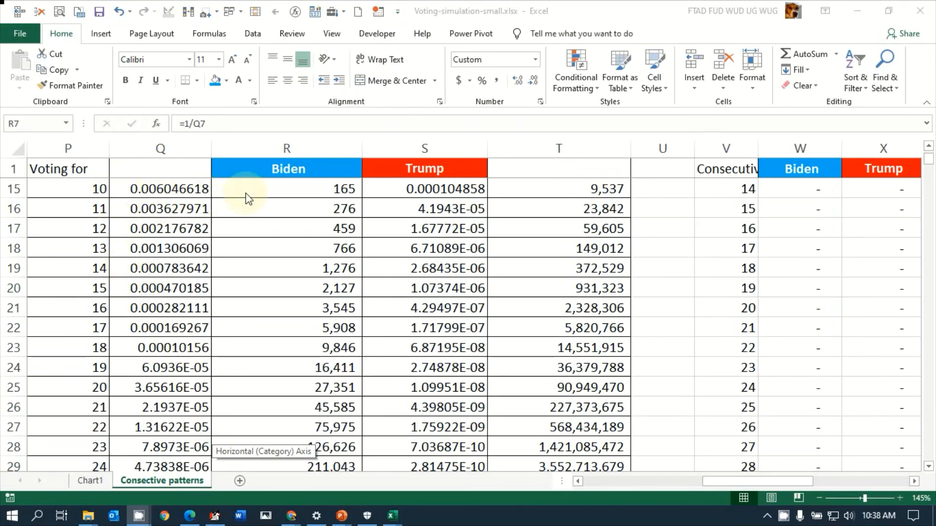
scroll(246, 192, up, 4)
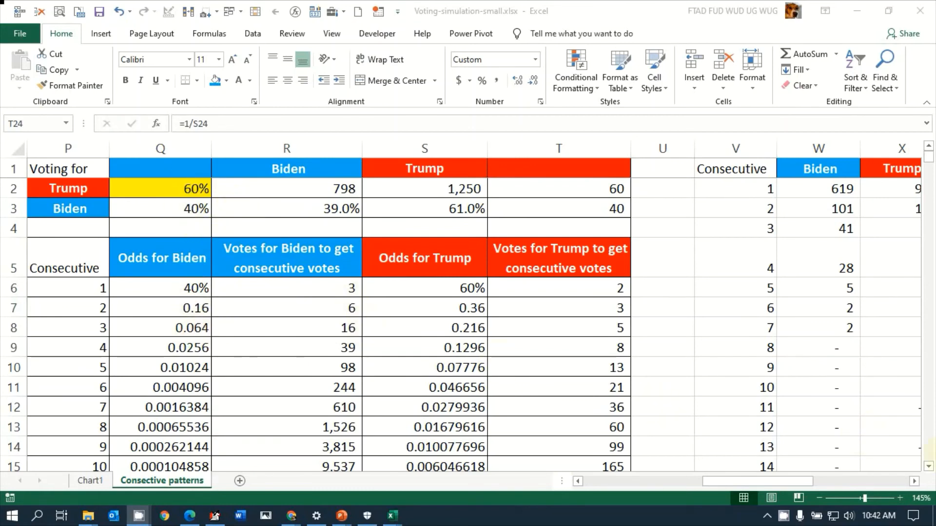
Compare the votes needed for 20 consecutive votes for Biden in R25 and for Trump in T25.
click(928, 467)
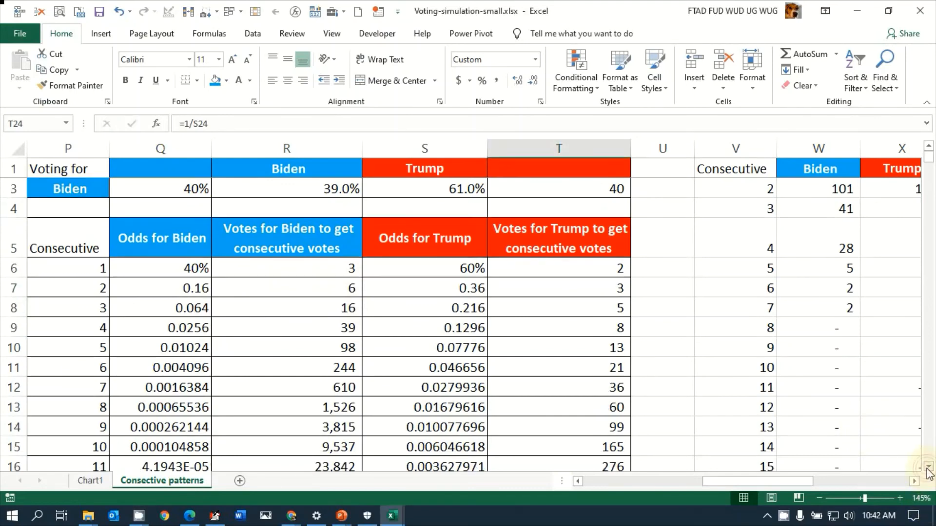
scroll(928, 467, down, 3)
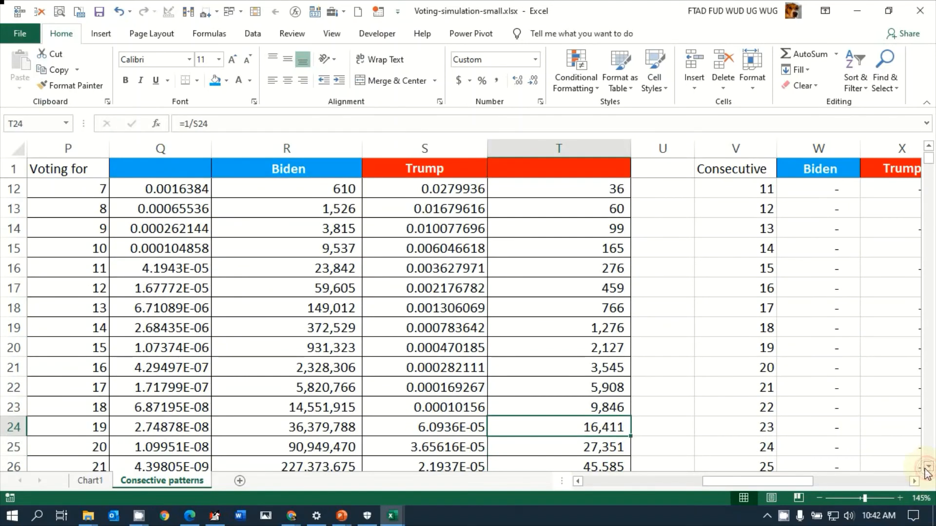
click(928, 467)
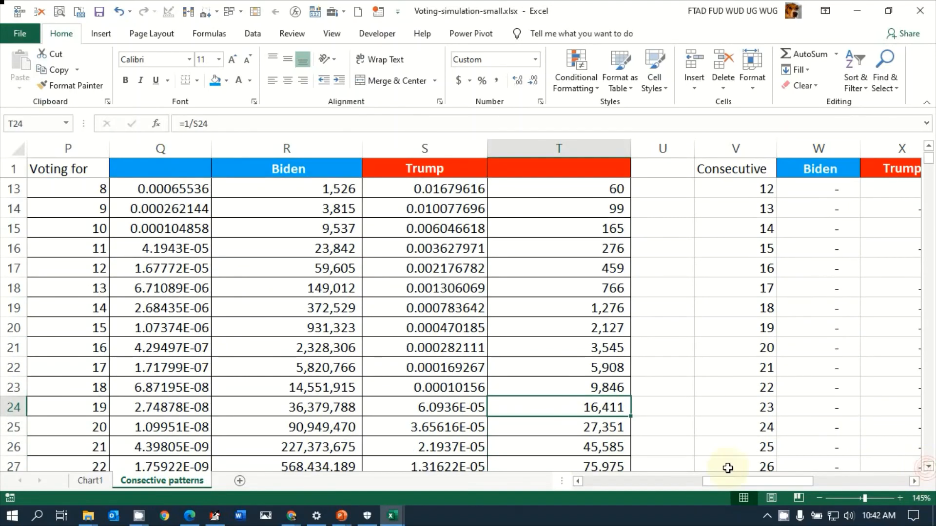
click(293, 432)
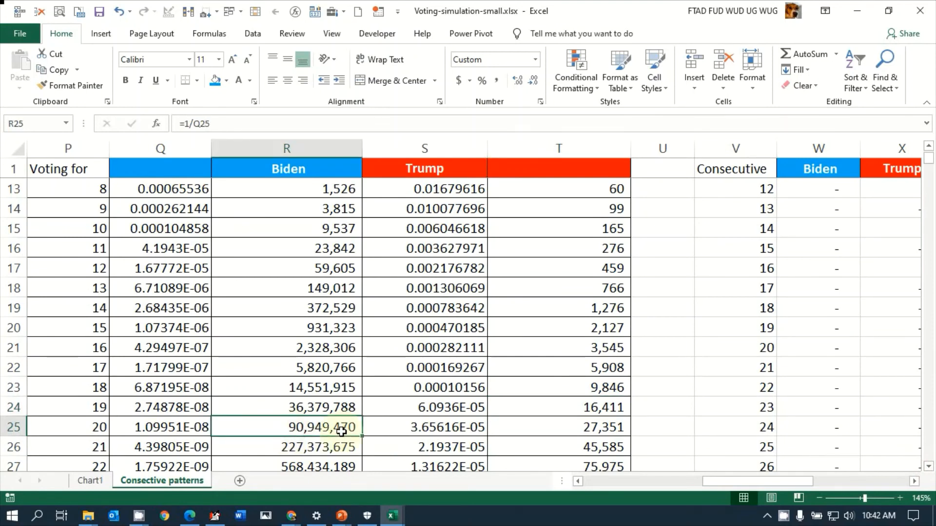
click(573, 425)
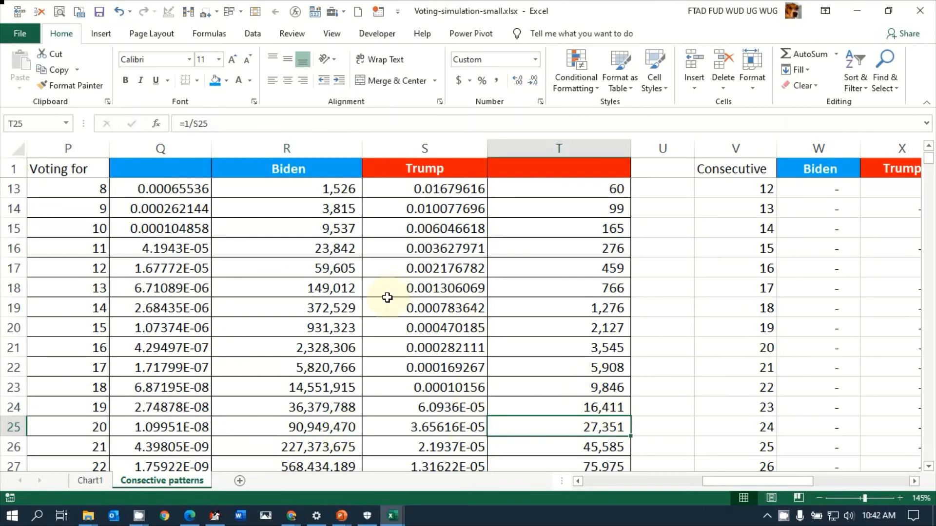
scroll(384, 299, up, 4)
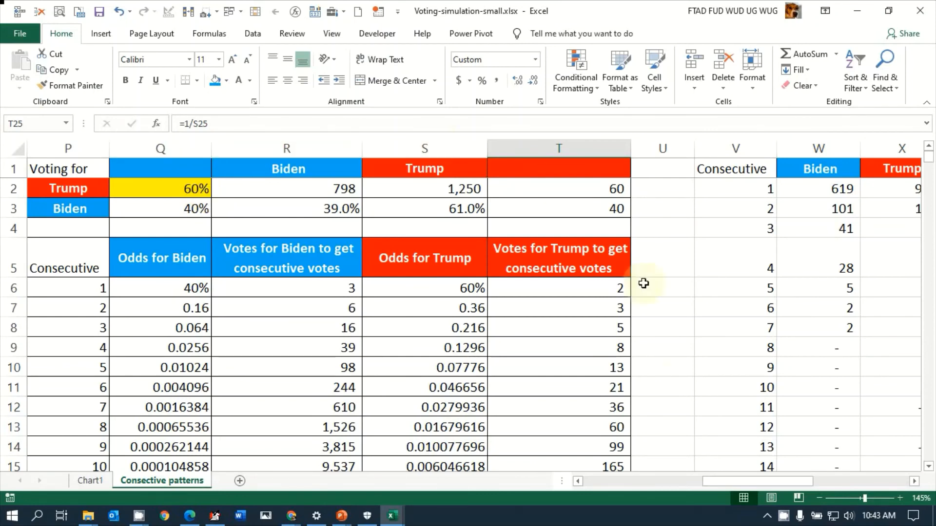
Auto-fit the width of column R to the large vote numbers at the end of the Biden table.
drag(762, 482, 747, 483)
scroll(344, 294, down, 14)
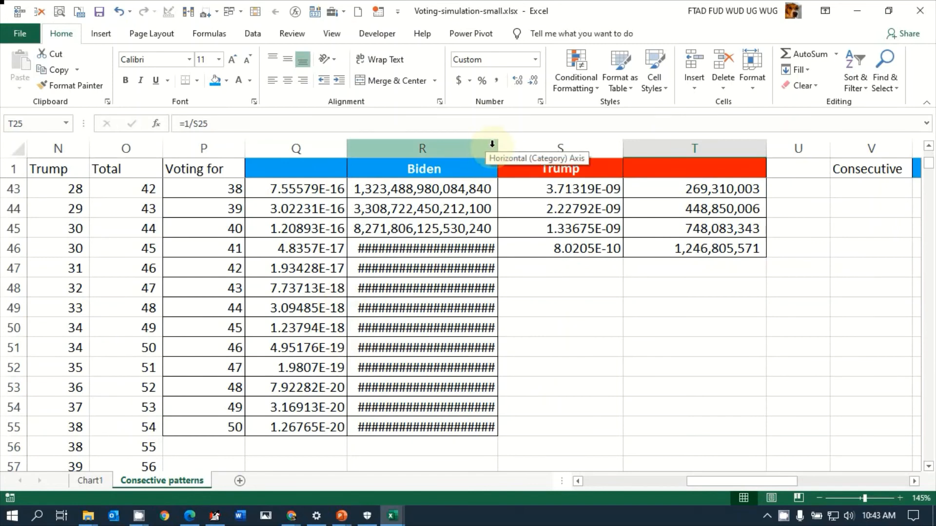
drag(496, 147, 496, 147)
double_click(496, 147)
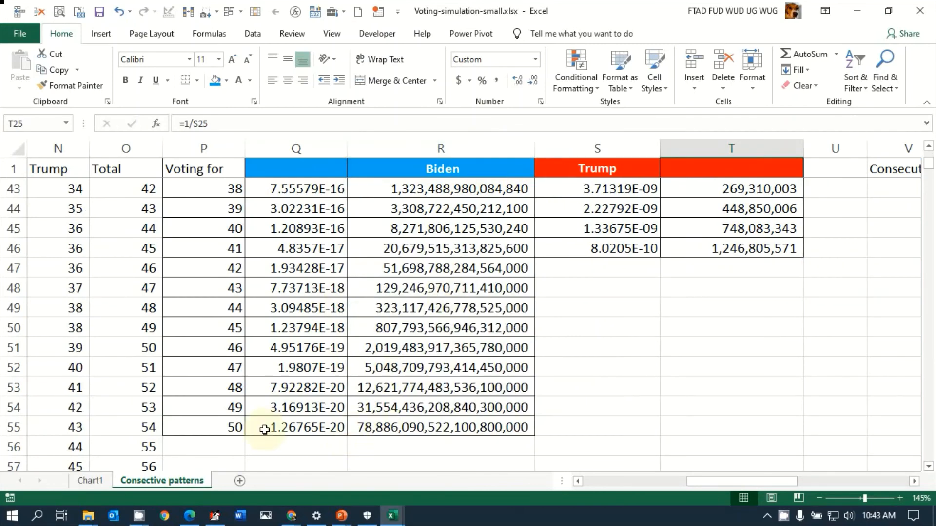
Review the Biden odds and required votes from the 60% assumption down to 50 consecutive votes.
scroll(250, 418, up, 14)
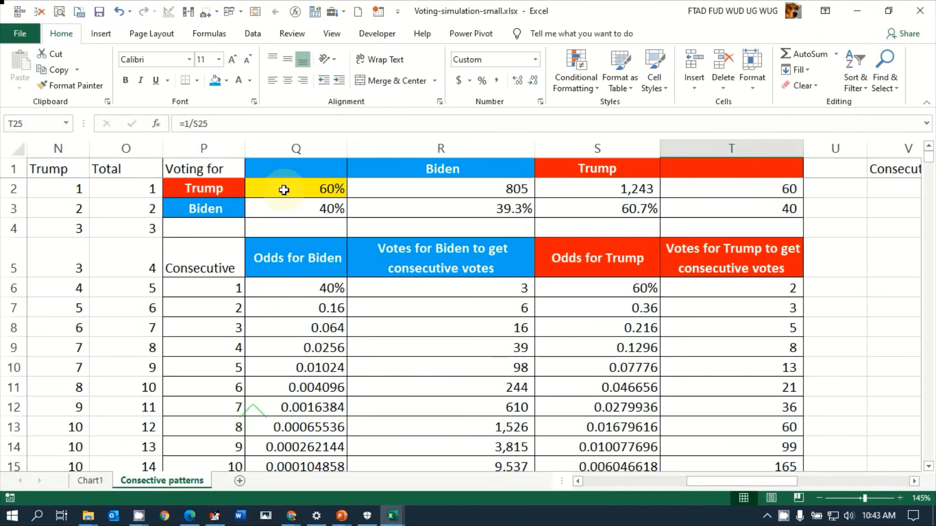
scroll(284, 190, down, 9)
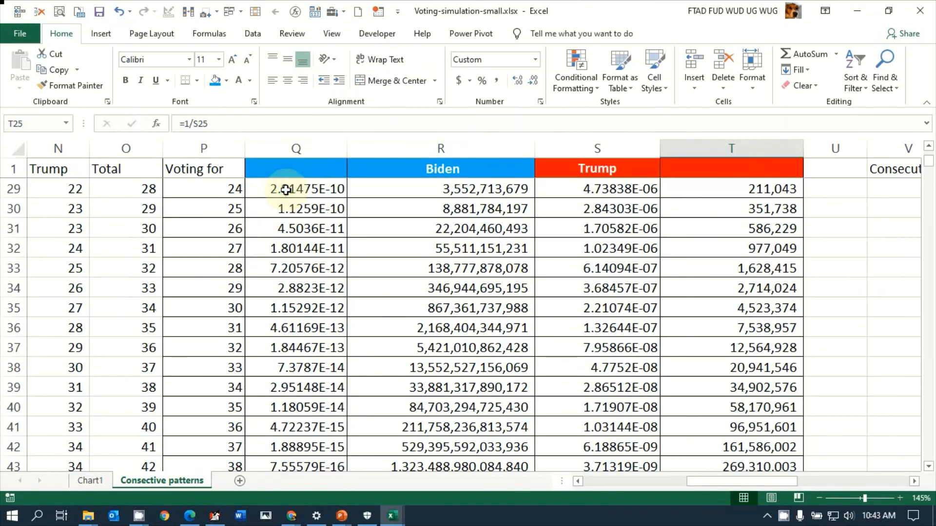
scroll(285, 189, down, 5)
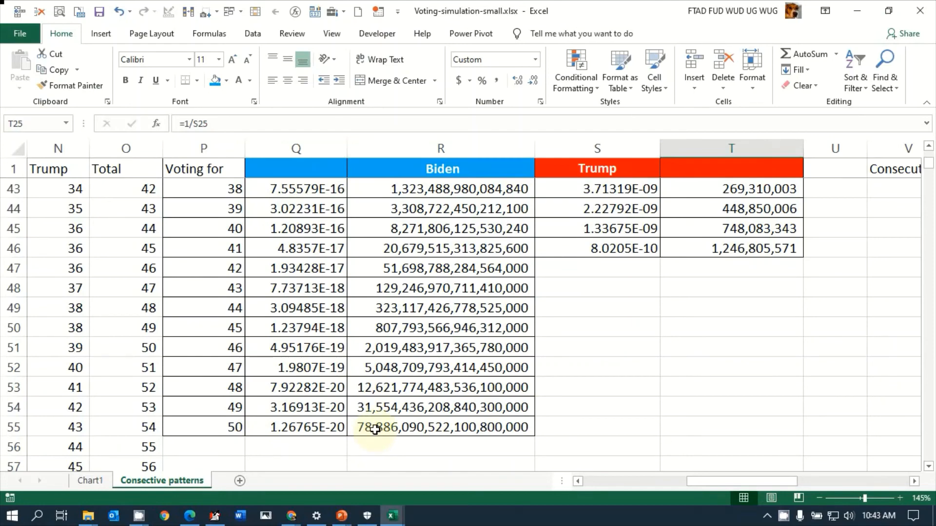
scroll(374, 429, up, 14)
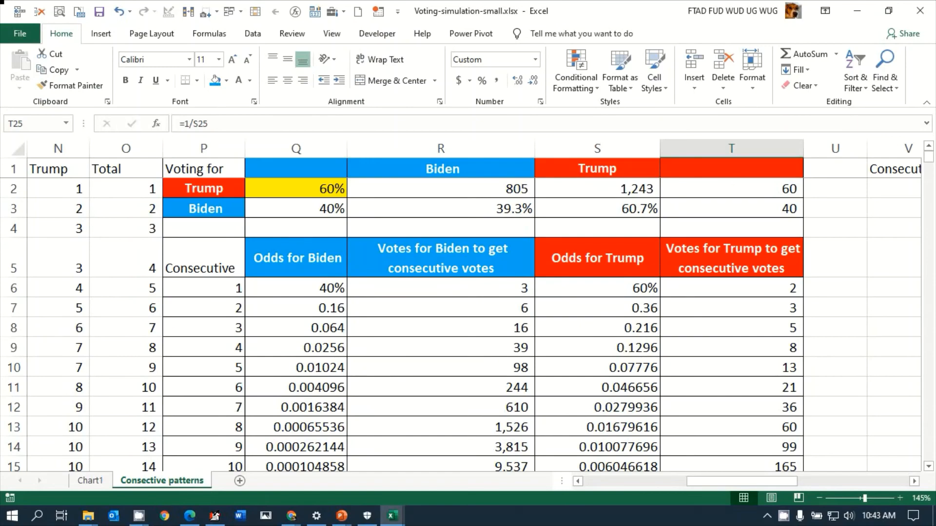
Examine the range of run lengths listed in the Consecutive column V of the run-count table.
scroll(924, 400, right, 2)
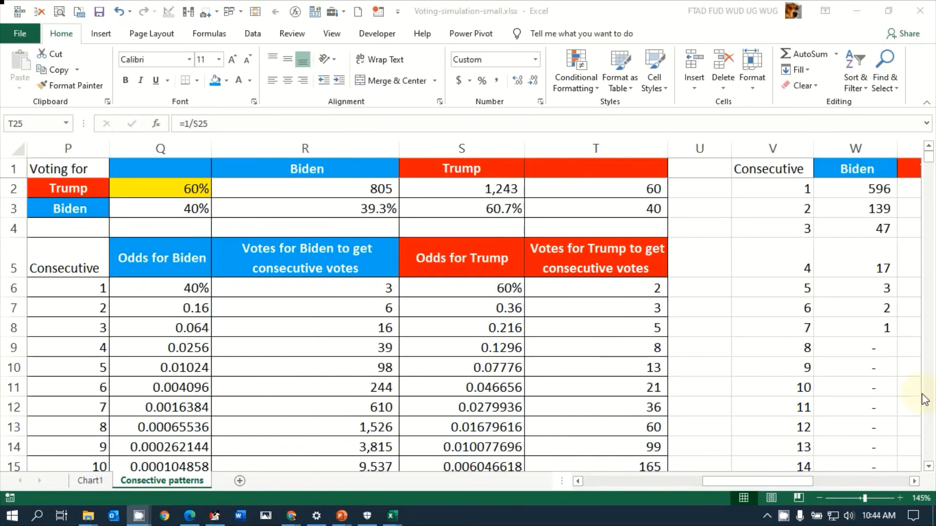
click(716, 479)
drag(753, 485, 786, 483)
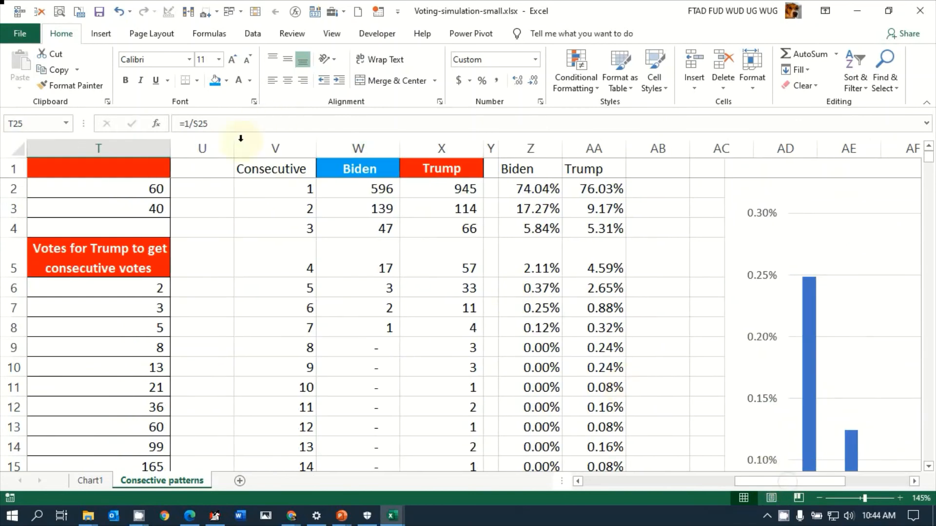
click(275, 197)
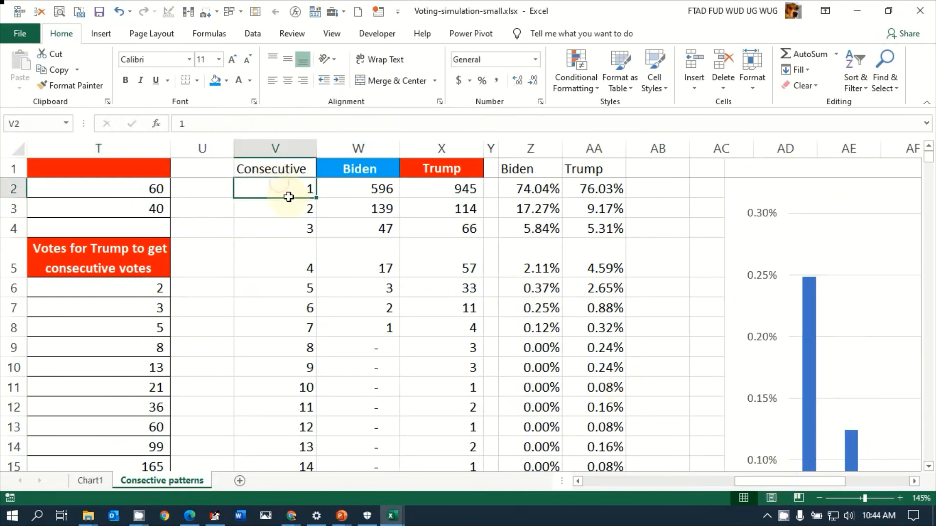
key(ctrl+Down)
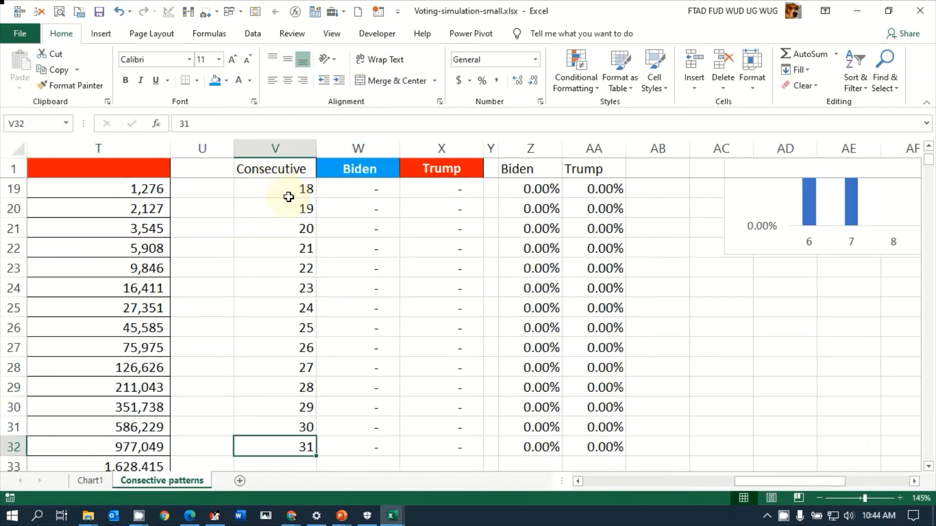
key(ctrl+Up)
key(Down)
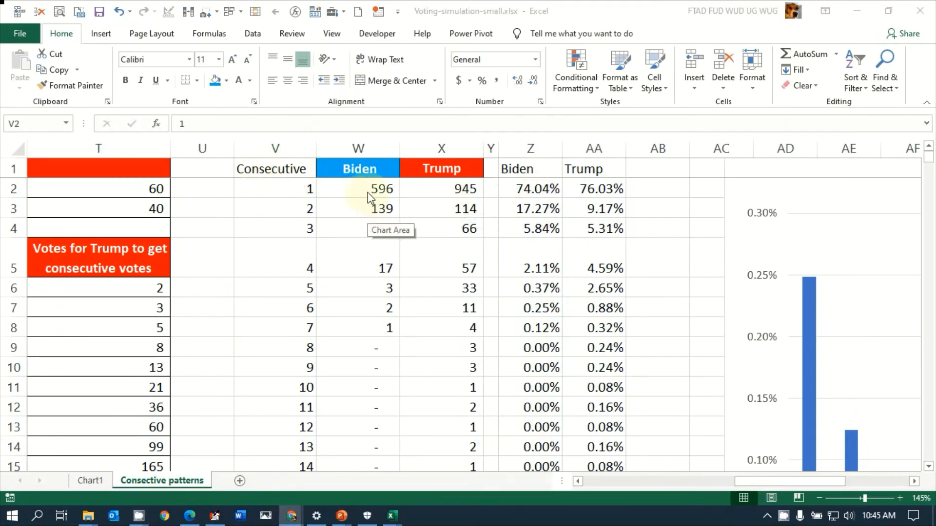
Inspect the run-count formulas in W2, X2 and W3 and the percentage formulas in Z2 and AA2.
click(366, 187)
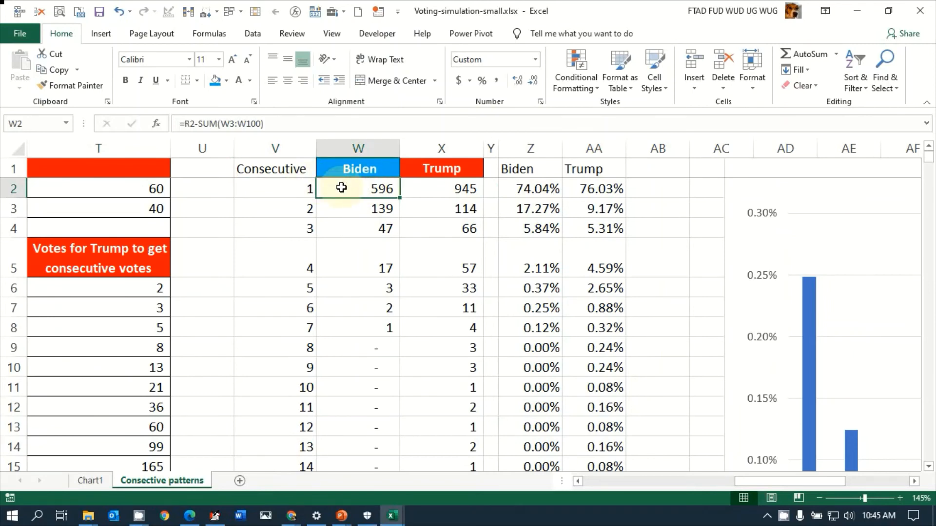
click(447, 188)
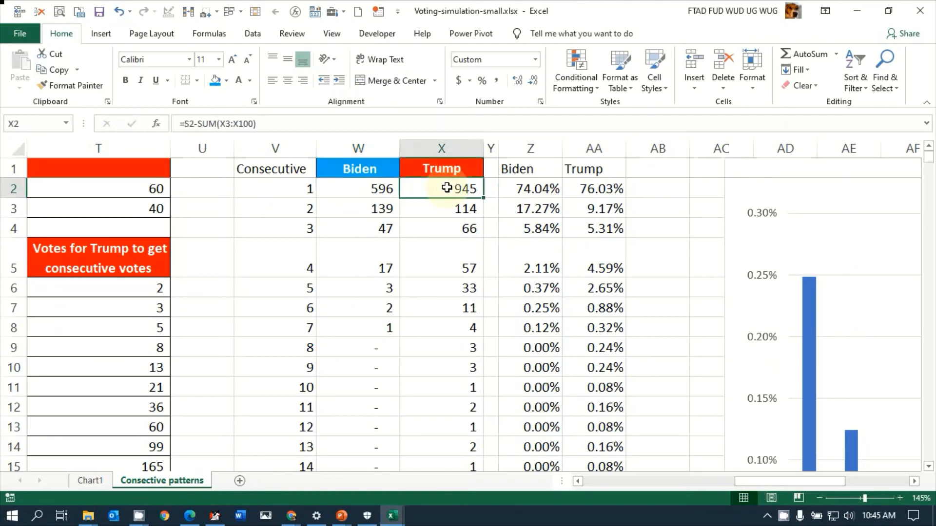
click(536, 188)
click(604, 188)
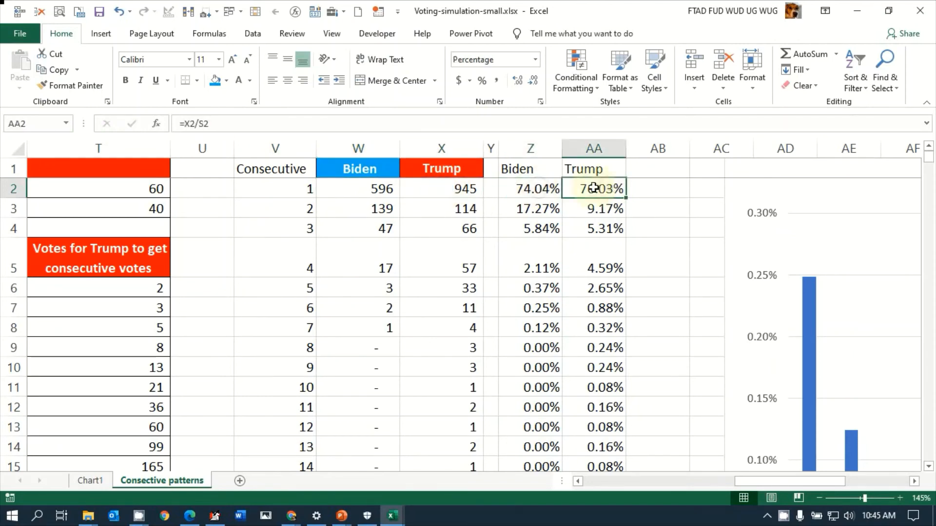
click(518, 188)
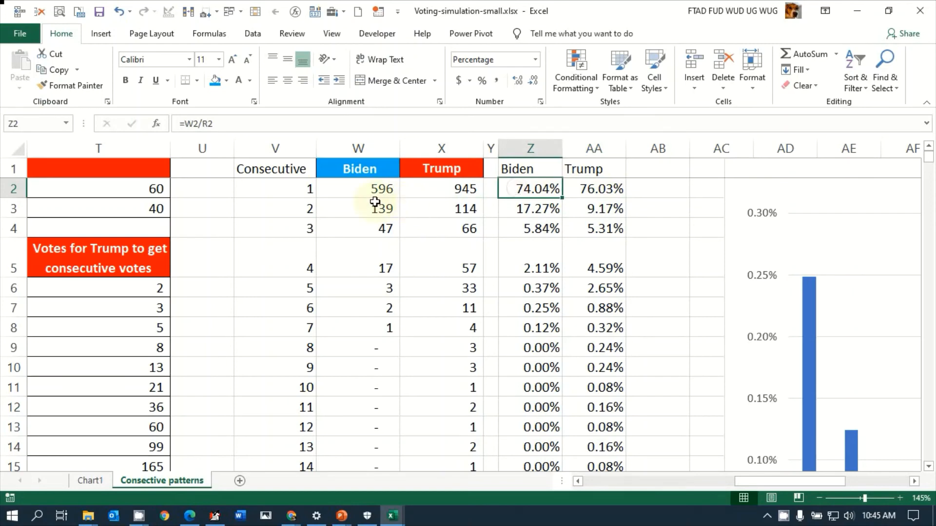
click(340, 207)
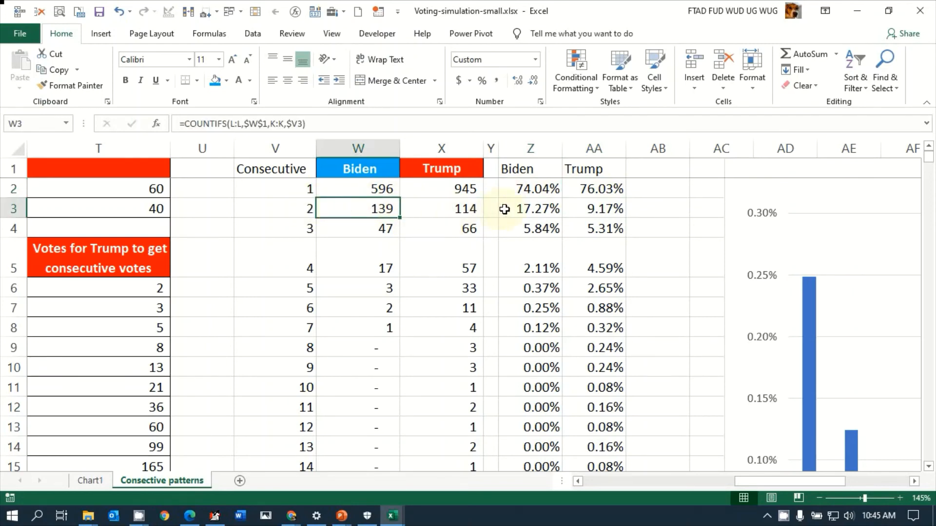
Compare the Biden and Trump run counts in columns W and X for run lengths up to 15 consecutive votes.
click(552, 205)
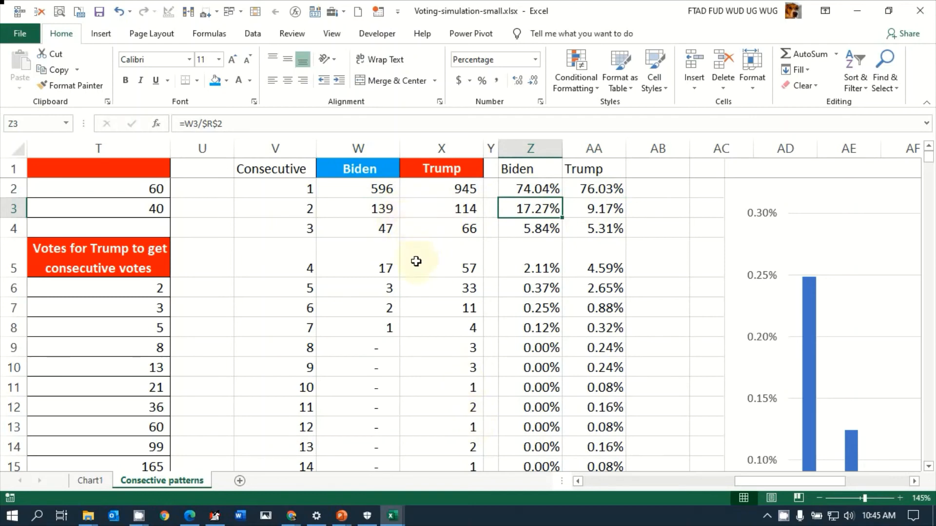
click(372, 326)
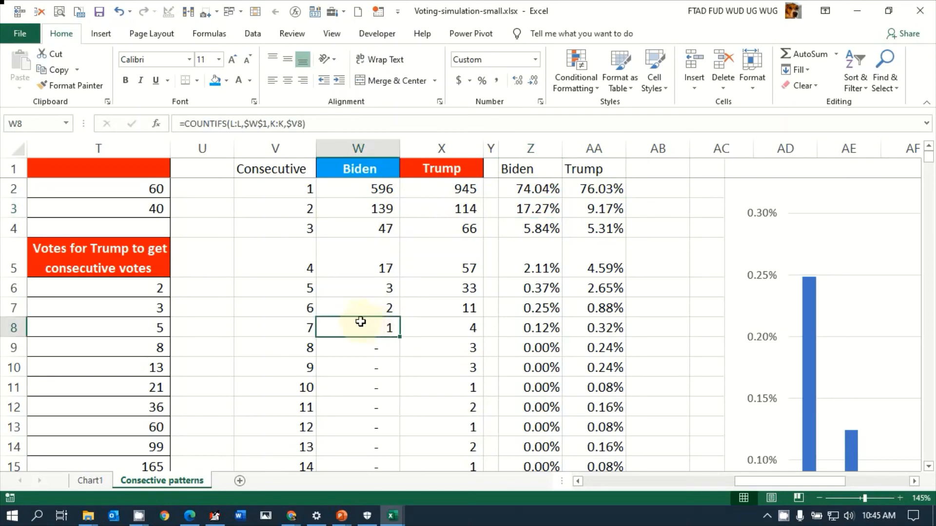
click(453, 324)
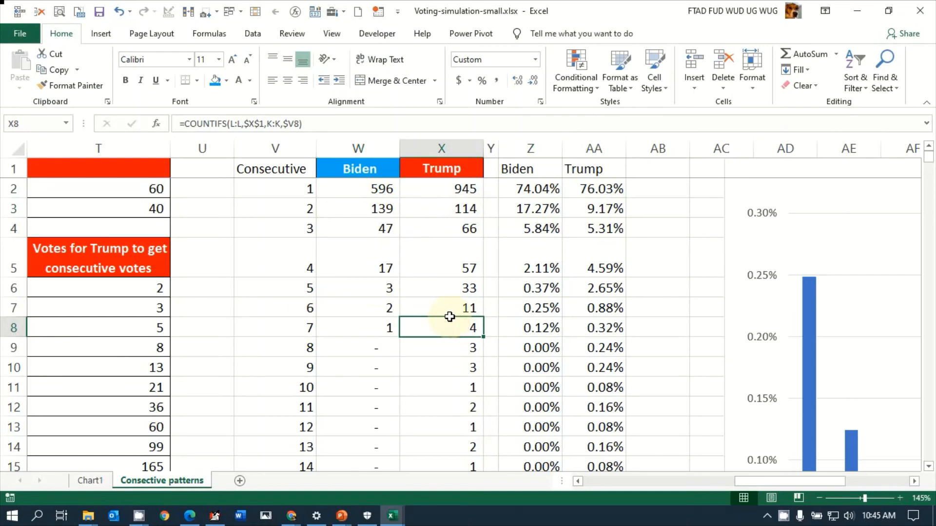
key(Down)
key(Down)
key(Down)
key(Down)
key(Down)
key(Down)
key(Down)
key(Down)
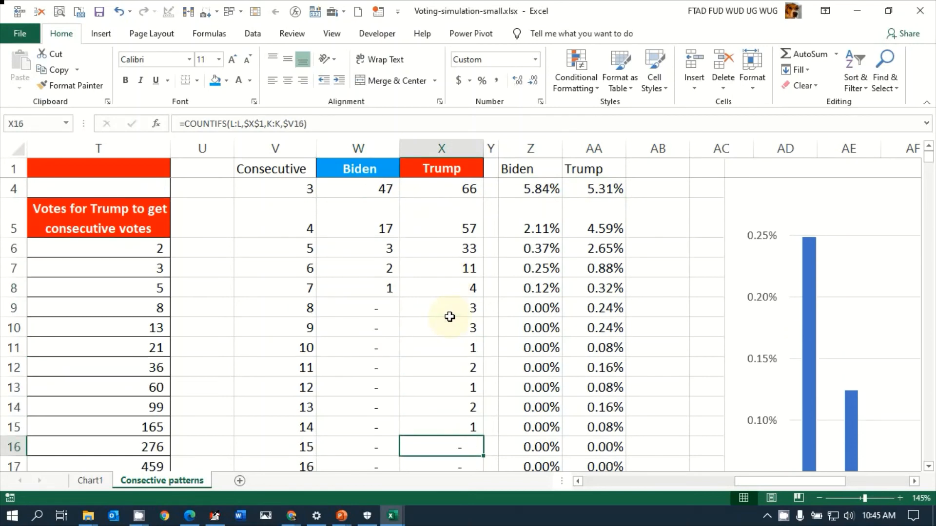
key(Up)
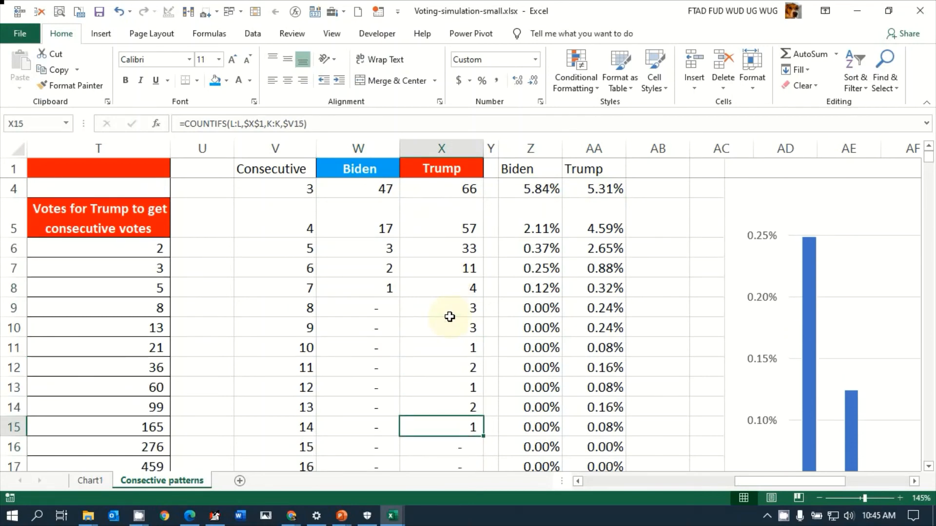
Check the Biden and Trump percentages for 14 consecutive votes in row 15 of columns Z and AA.
key(Right)
key(Right)
key(Right)
key(Right)
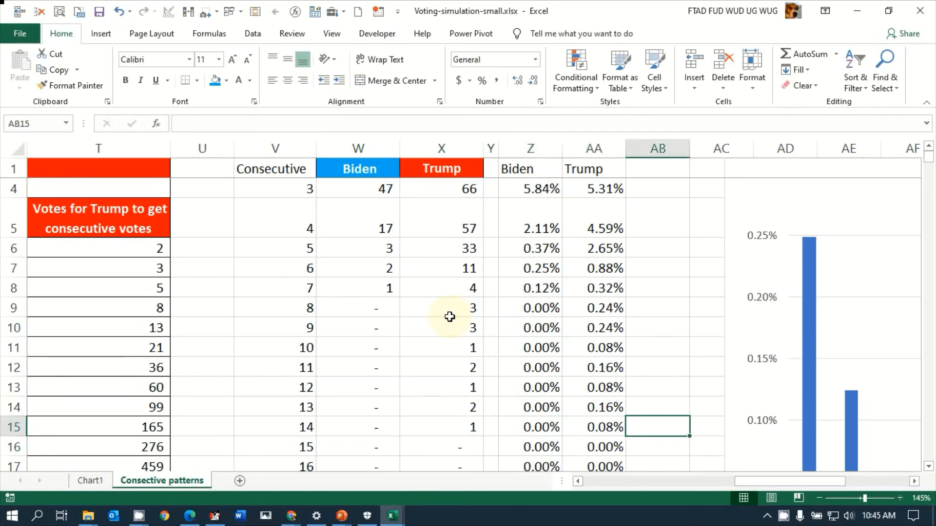
key(Left)
key(Left)
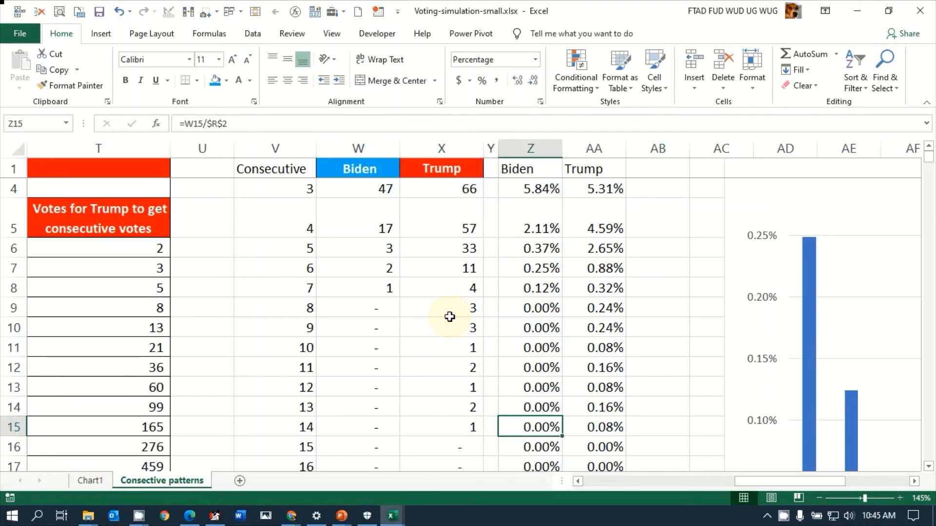
scroll(671, 223, up, 1)
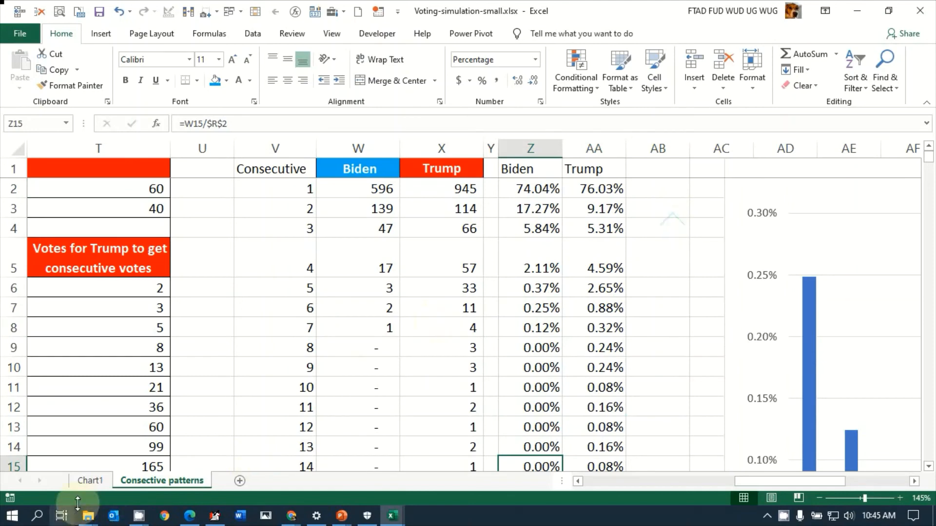
Examine the Biden and Trump bars in the Consective Voting Pattern chart on the Chart1 sheet.
click(90, 482)
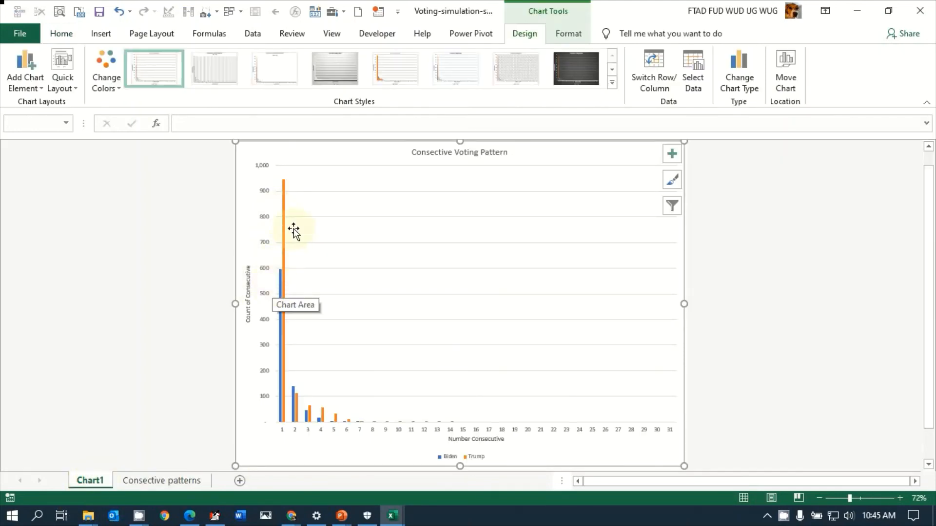
mouse_move(287, 231)
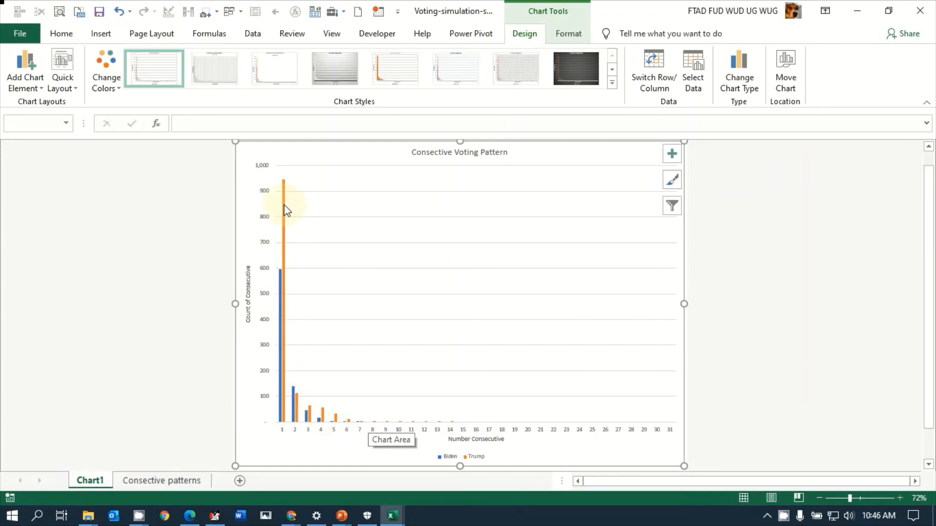
mouse_move(284, 205)
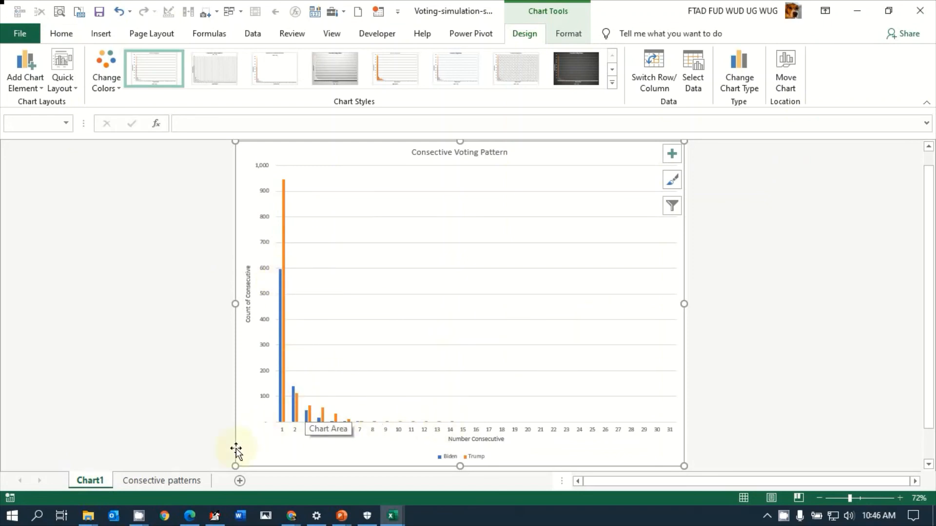
Select the last simulated vote row, G2049:O2049, on the Consective patterns sheet and save the workbook.
click(192, 476)
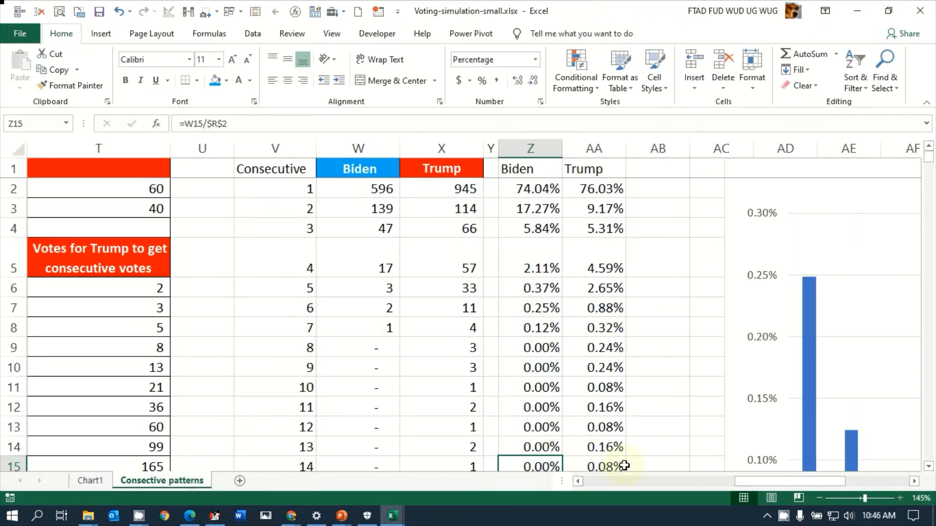
drag(763, 484, 663, 472)
scroll(114, 335, down, 9)
scroll(113, 335, down, 20)
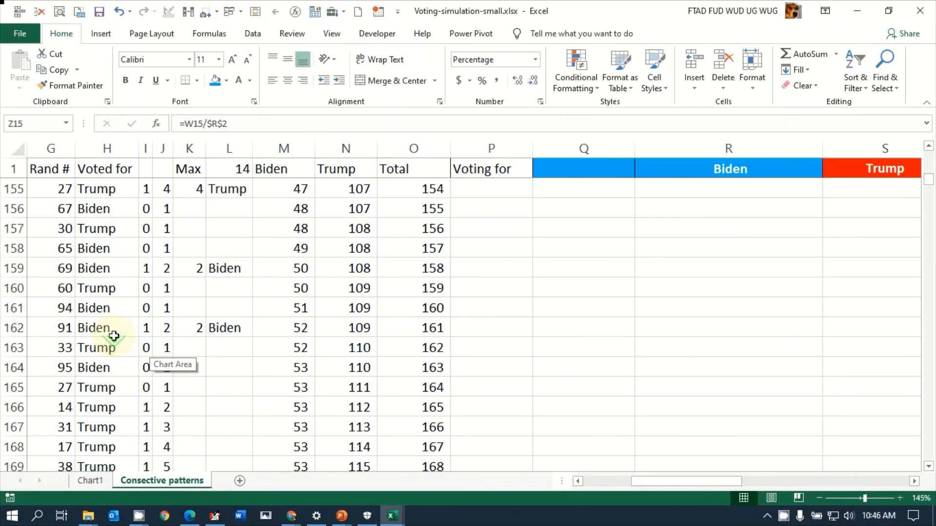
click(66, 346)
key(ctrl+Down)
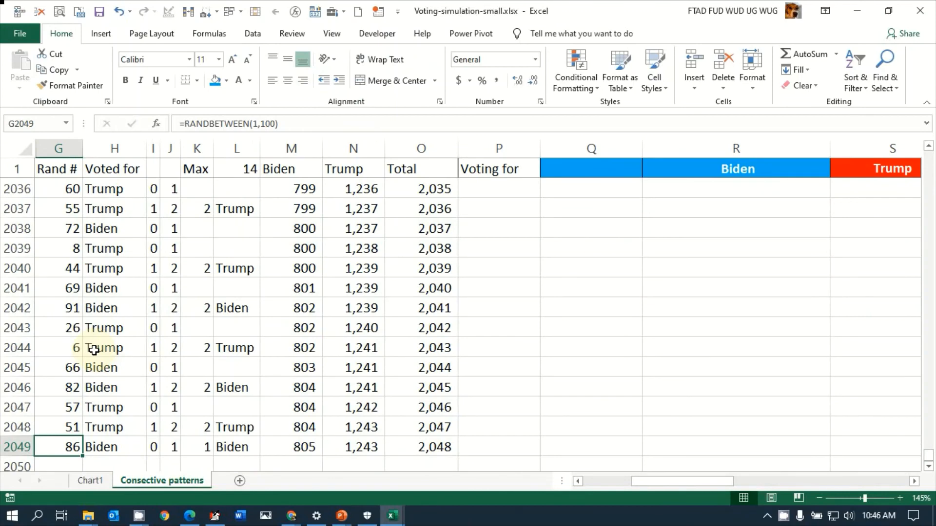
shift+click(448, 453)
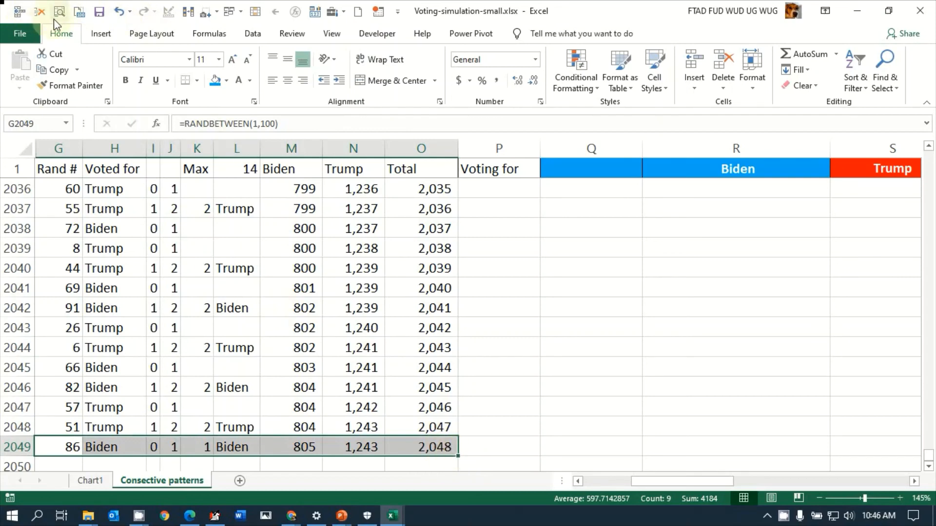
click(99, 11)
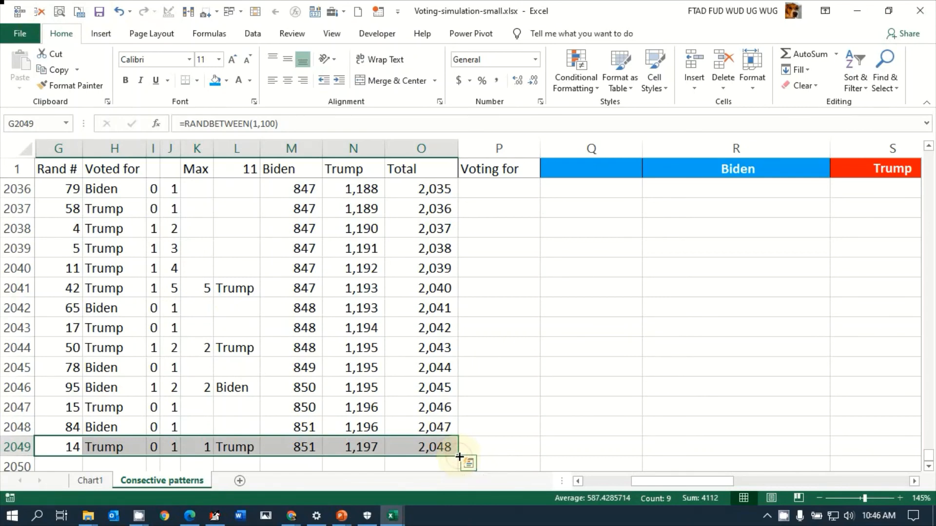
Copy the vote formulas in G2049:O2049 down to the worksheet's final row, 1048576.
key(ctrl+c)
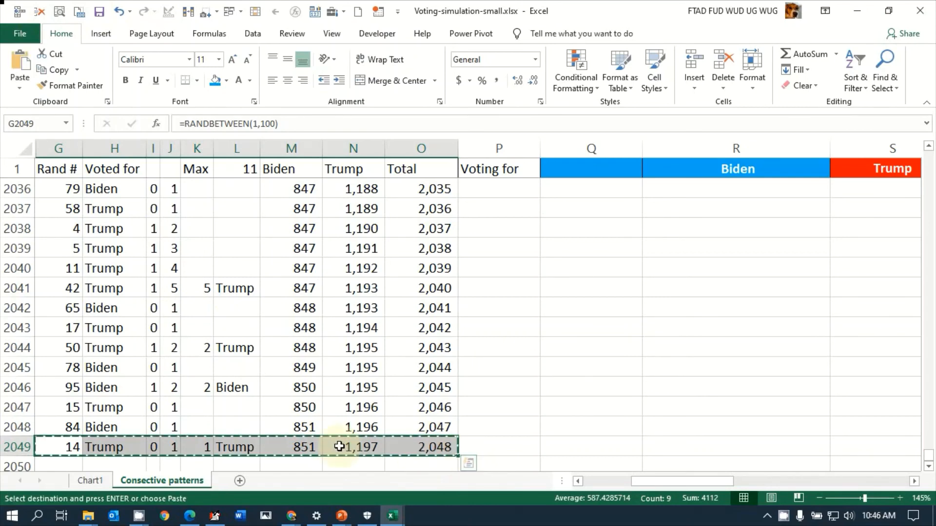
click(56, 470)
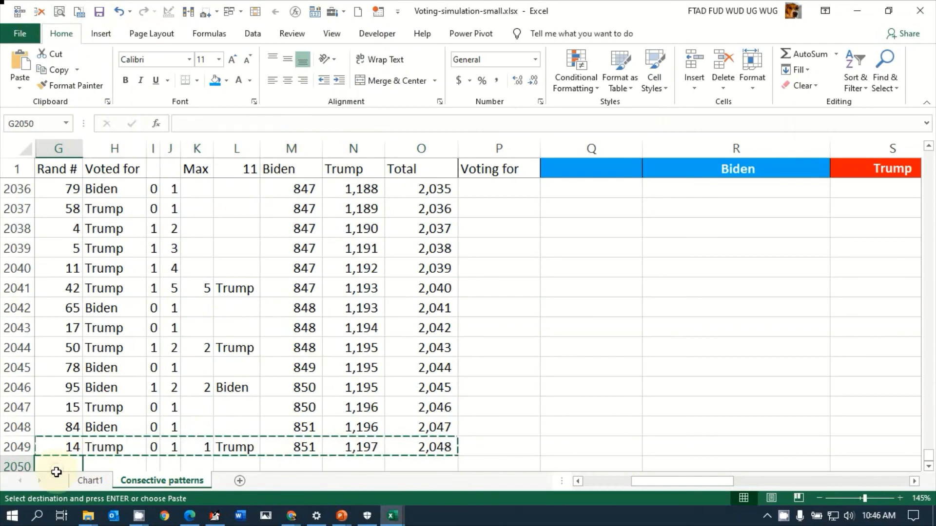
key(ctrl+Down)
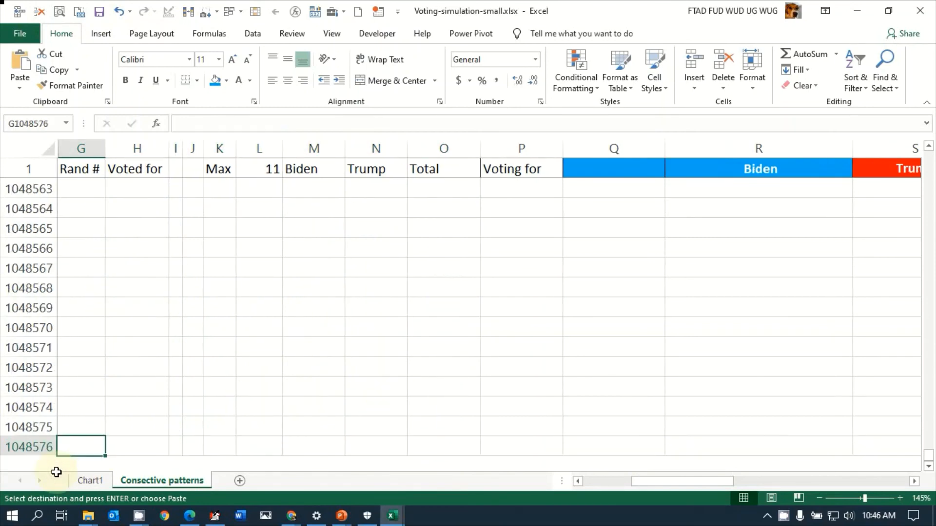
key(ctrl+shift+Up)
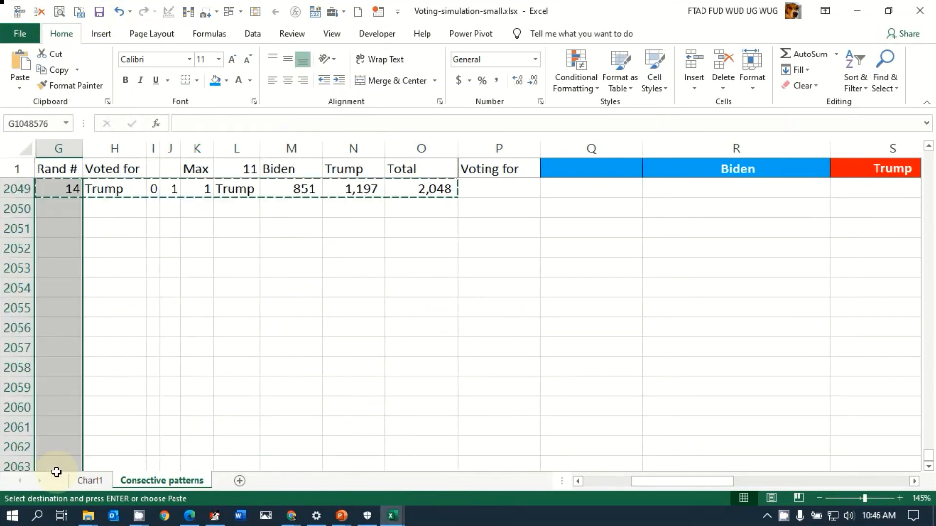
key(ctrl+v)
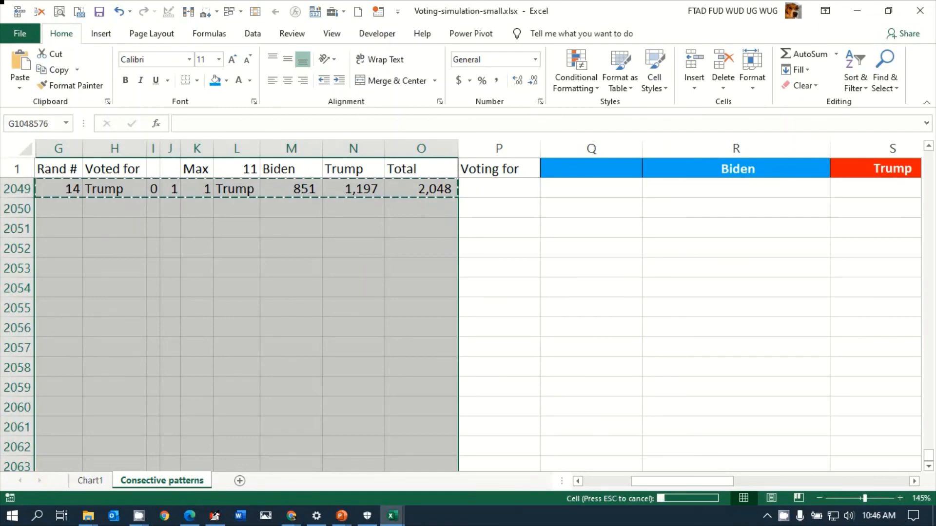
key(alt+Tab)
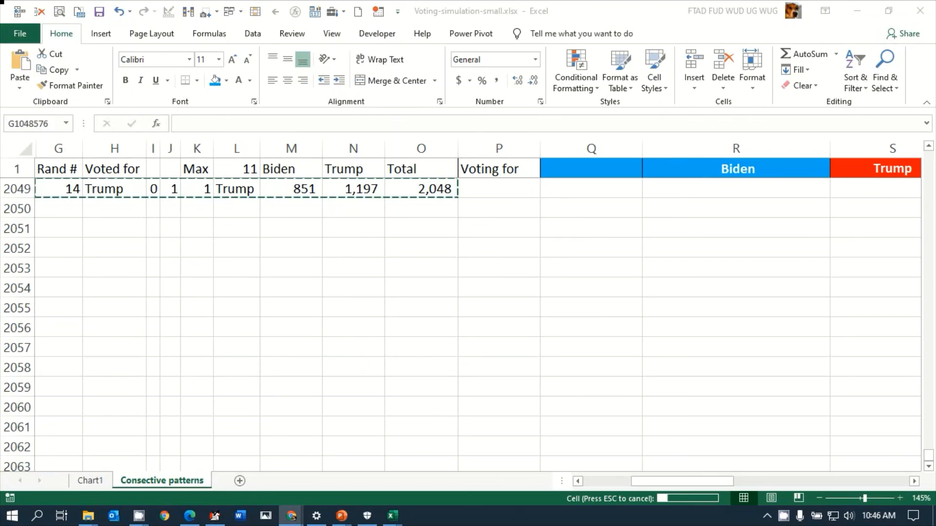
key(alt+Tab)
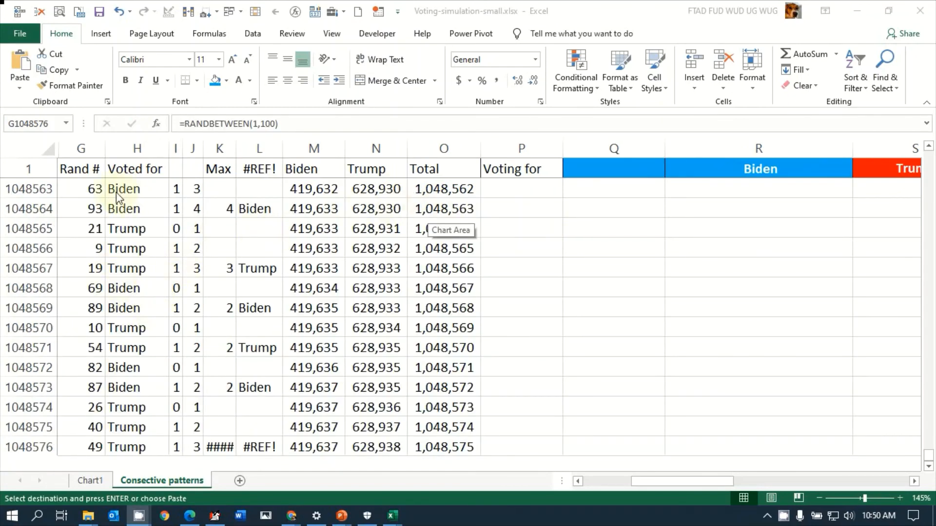
key(ctrl+v)
Inspect the Max formula in K1048576 and the Voted for formula in H1048576, and review the rows just above.
click(223, 447)
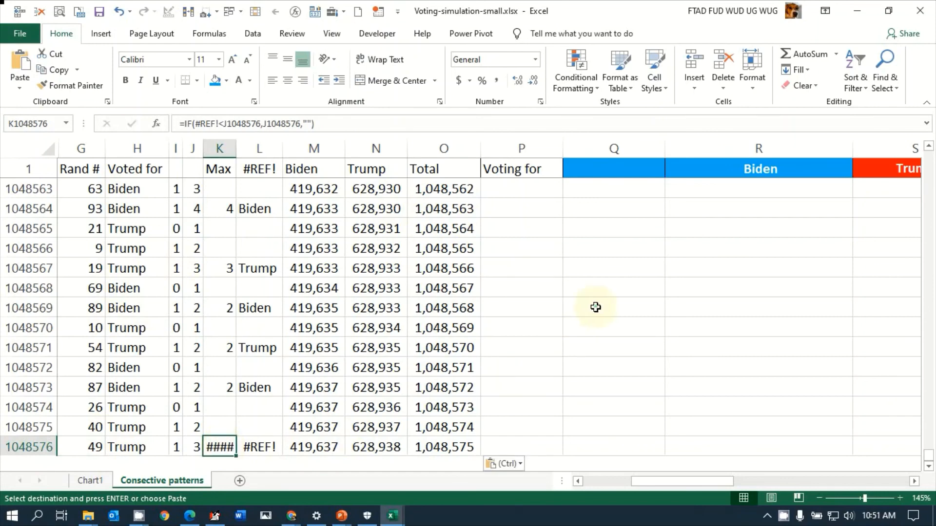
scroll(595, 305, up, 19)
scroll(835, 288, up, 19)
scroll(592, 399, down, 19)
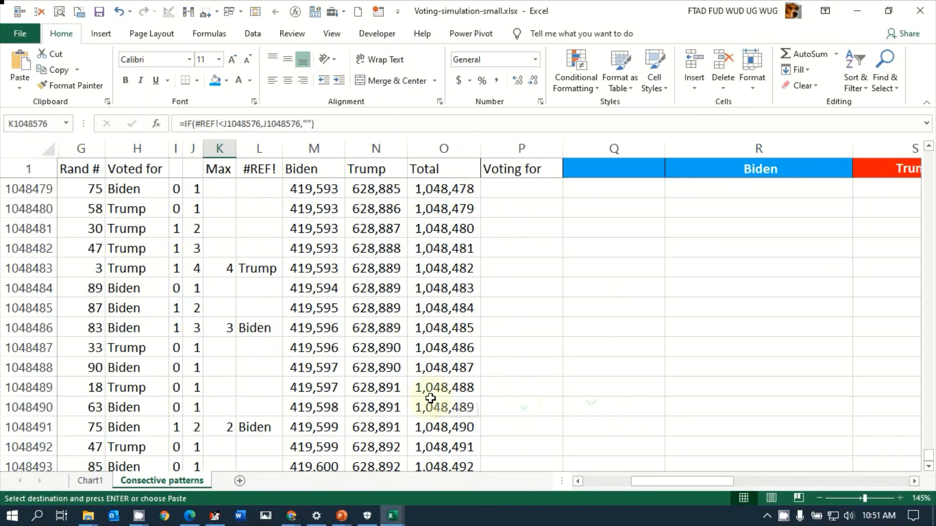
scroll(429, 401, down, 20)
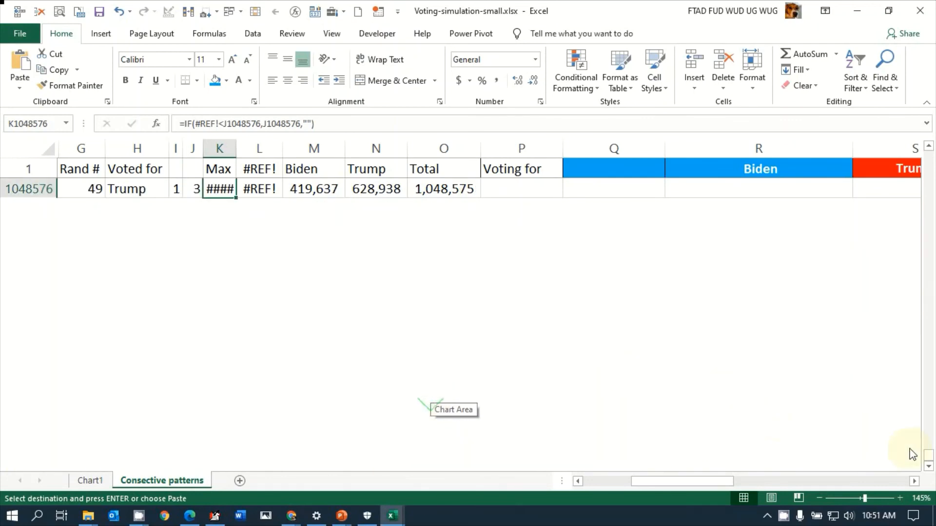
click(153, 187)
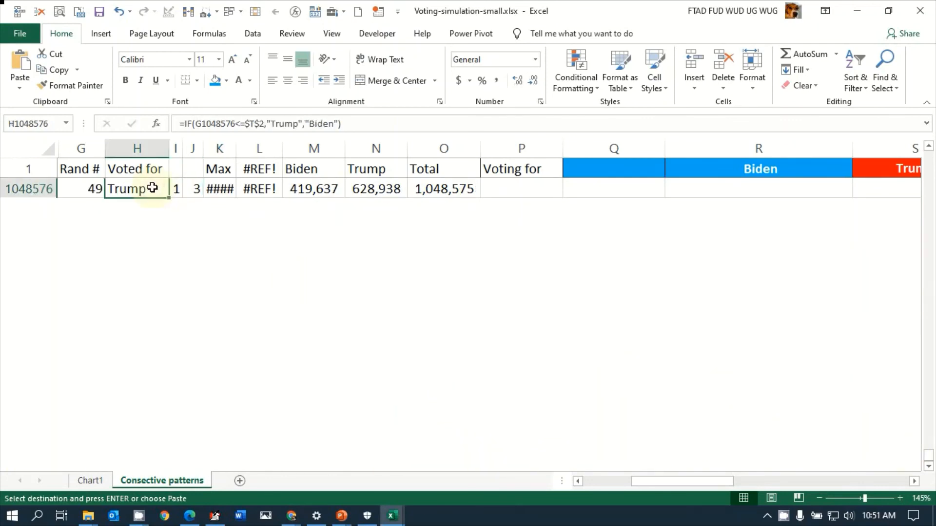
Review row 2 at the top of the sheet, from the vote formulas and candidate totals across to the run counts in column W.
key(ctrl+Up)
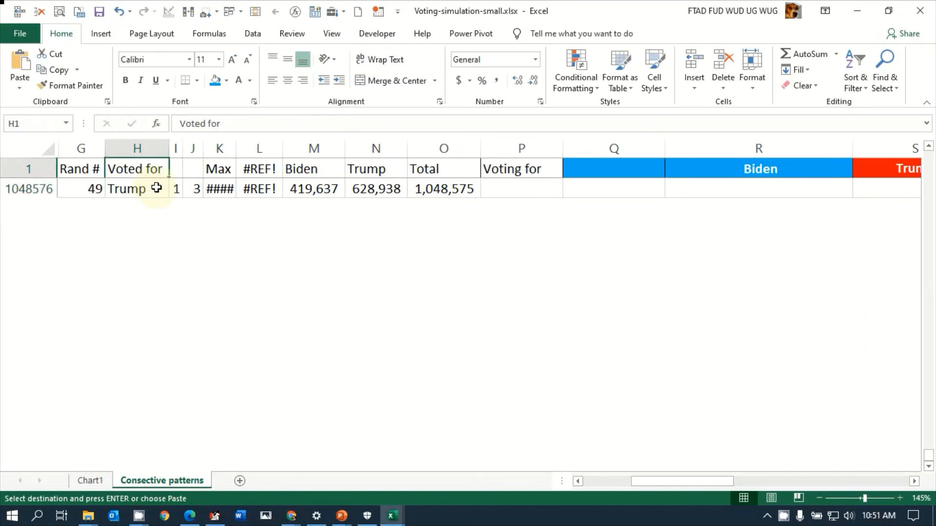
key(Down)
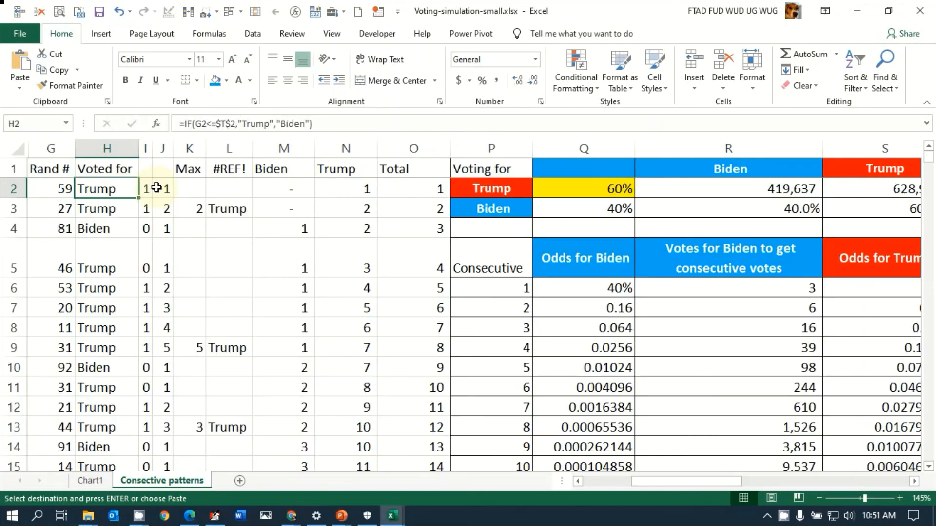
key(Right)
key(Right)
key(Right)
key(Right)
key(Right)
key(Right)
key(Right)
key(Right)
key(Right)
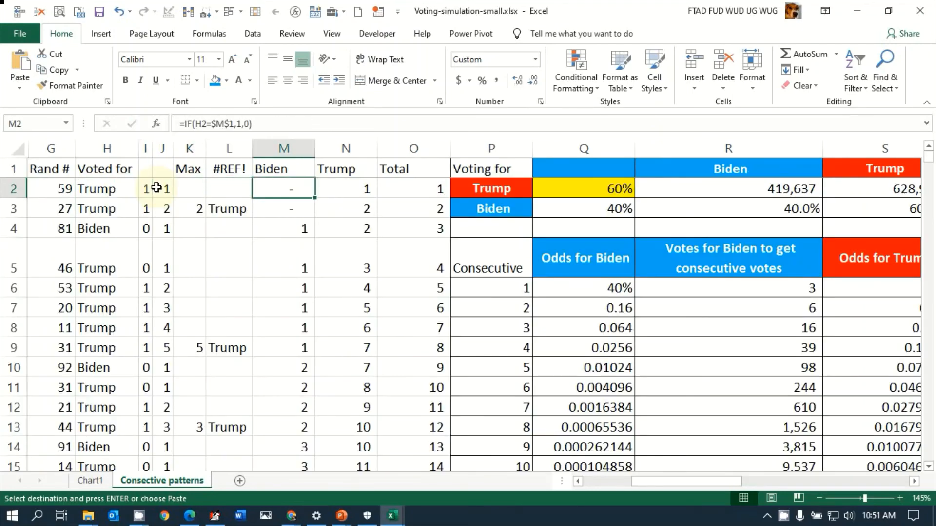
key(Right)
key(Right)
key(Right)
key(Right)
key(Right)
key(Right)
key(Right)
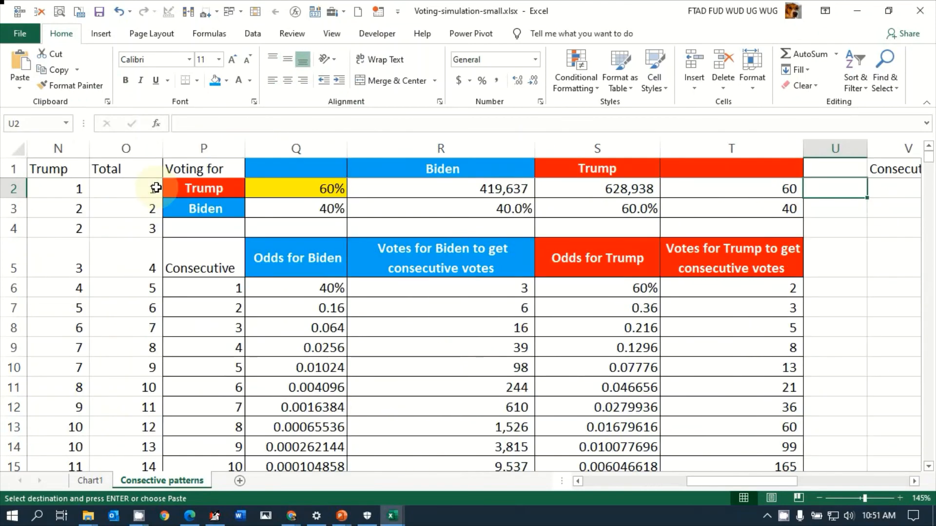
key(Left)
key(Left)
key(Left)
key(Left)
key(Left)
key(Left)
key(Left)
key(Left)
key(Left)
key(Left)
key(Left)
key(Left)
key(Left)
key(Left)
key(Left)
key(Left)
key(Left)
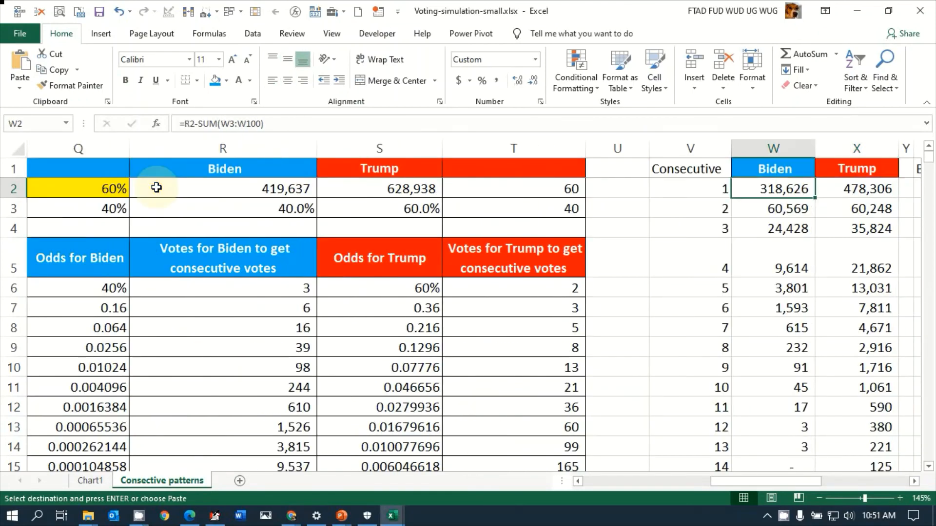
key(Right)
key(Right)
key(Right)
key(Right)
key(Right)
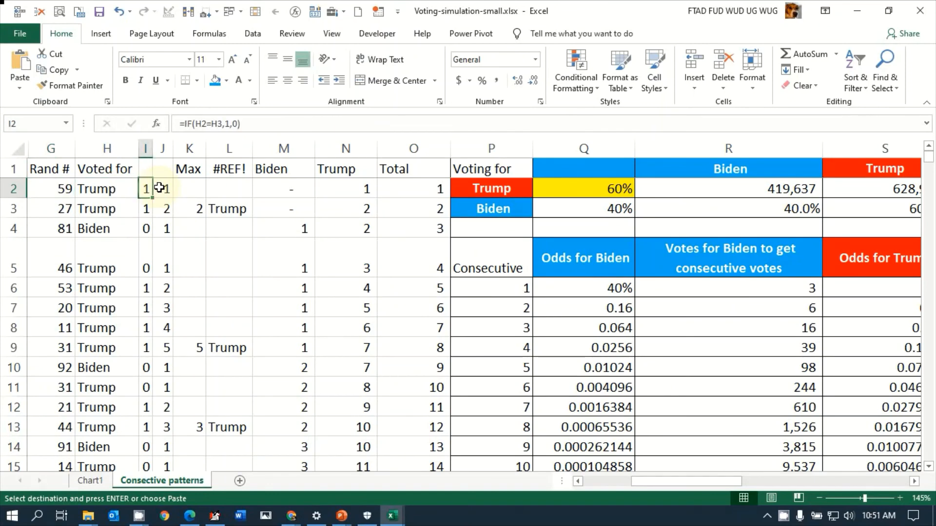
Inspect the maximum run-length formula in L1 and the neighbouring header cells.
key(Up)
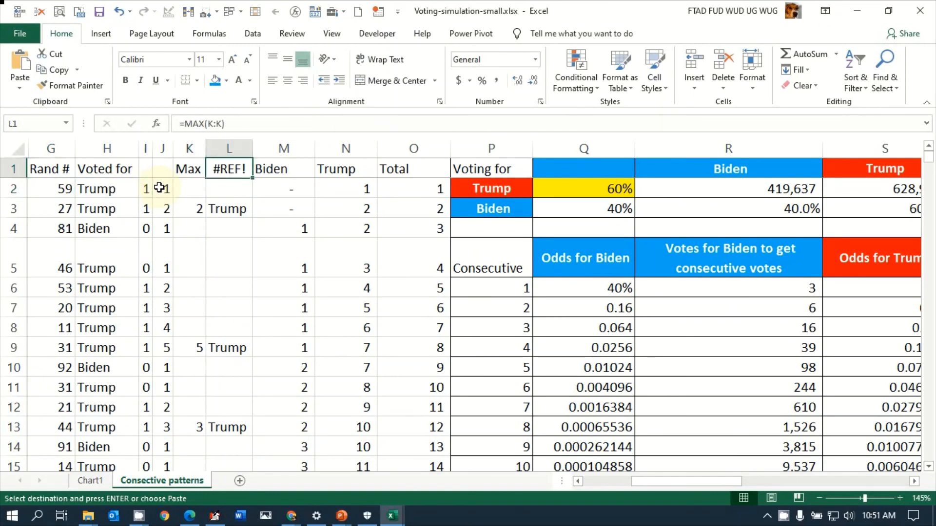
key(Left)
key(Right)
key(Left)
key(Left)
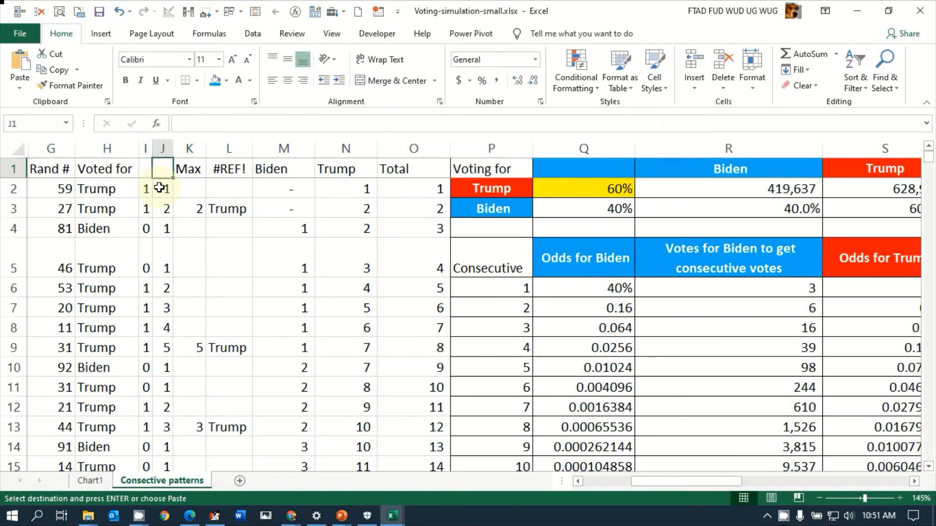
Clear the broken Max formula from K1048576 in the worksheet's final row.
key(Left)
key(Left)
key(Left)
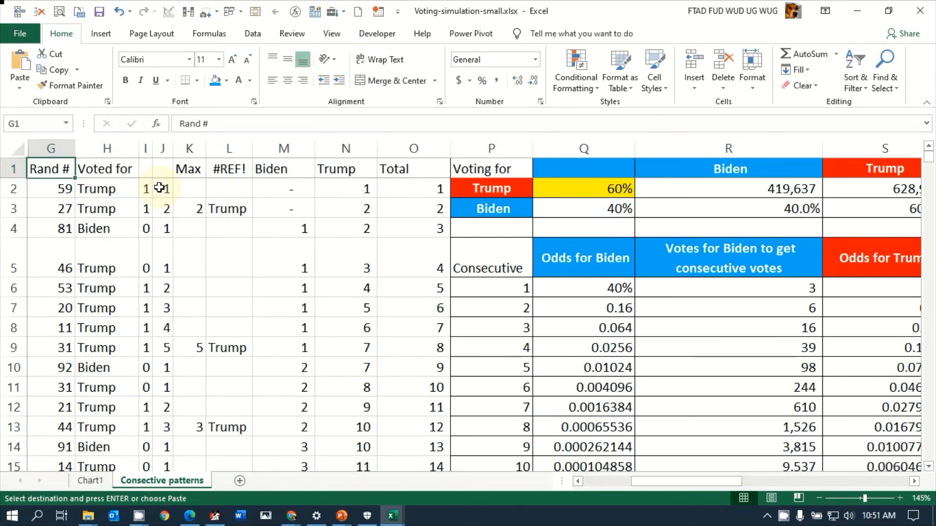
key(ctrl+Down)
key(Right)
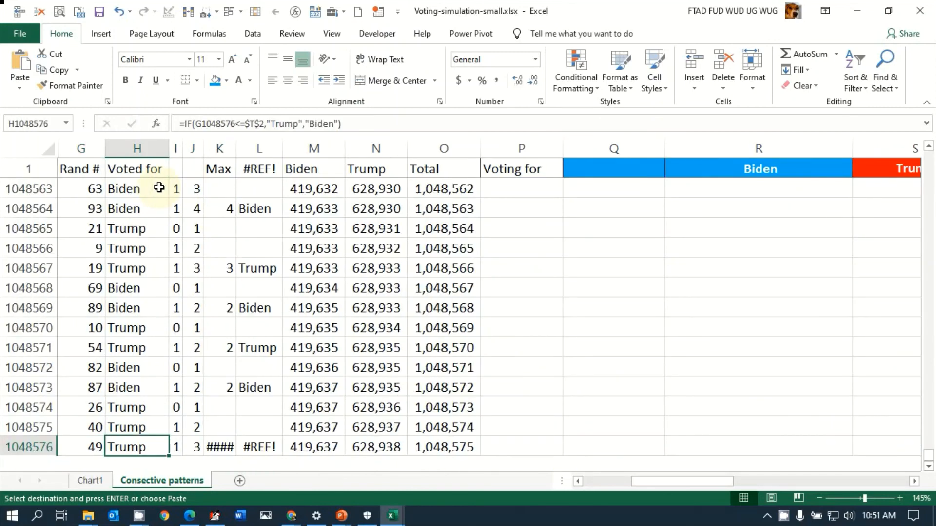
key(Right)
key(Right)
key(Right)
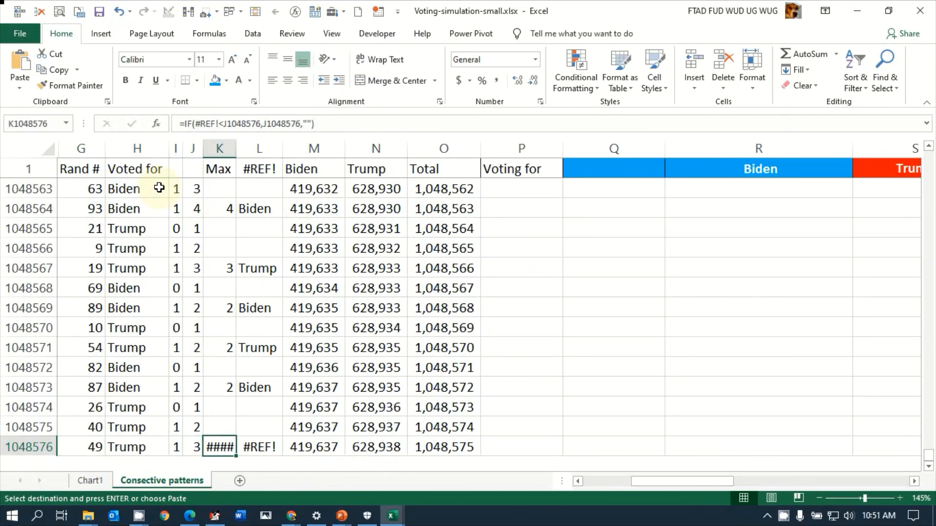
key(Escape)
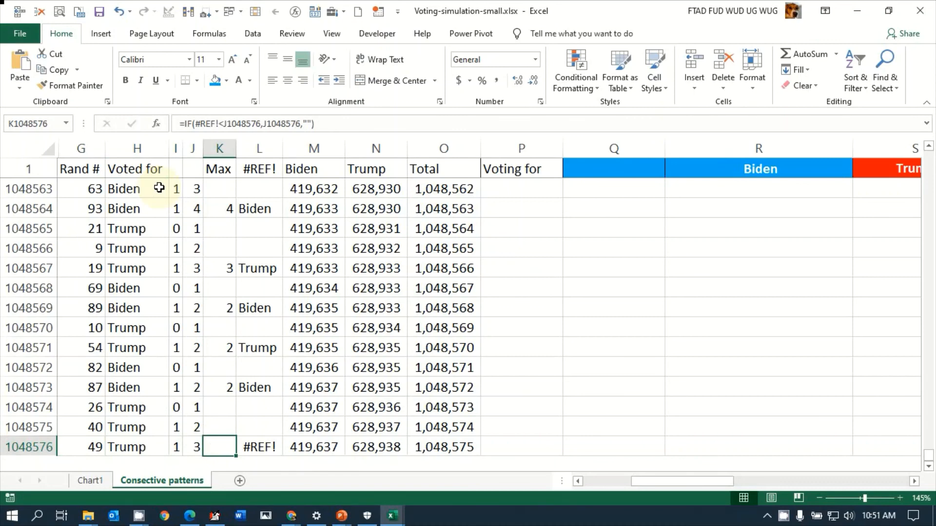
Check the formulas in M1048576 and L1048576 and the overall maximum run length in L1.
key(Right)
key(Right)
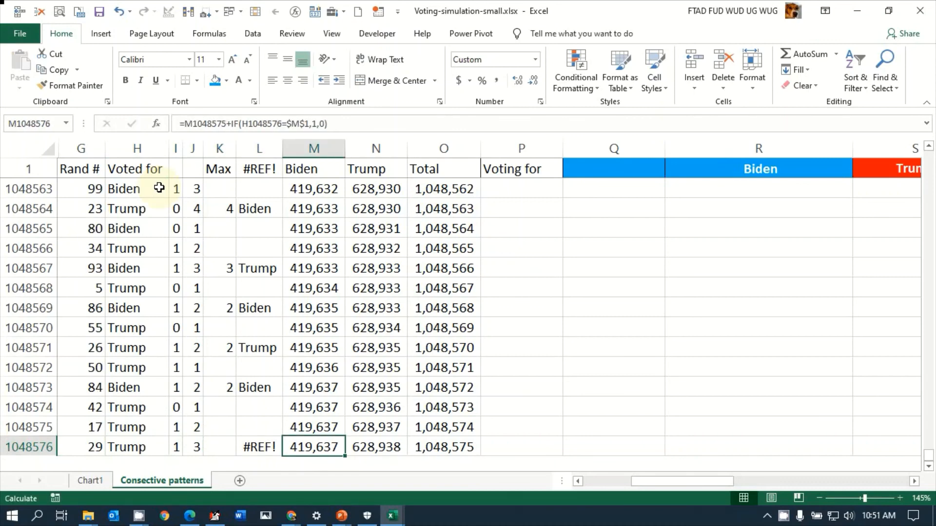
key(Left)
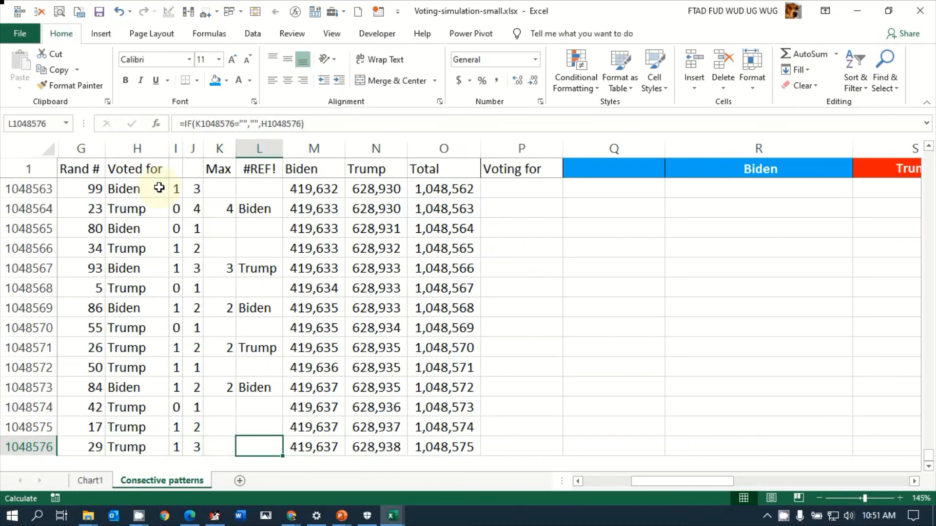
key(Up)
key(ctrl+Up)
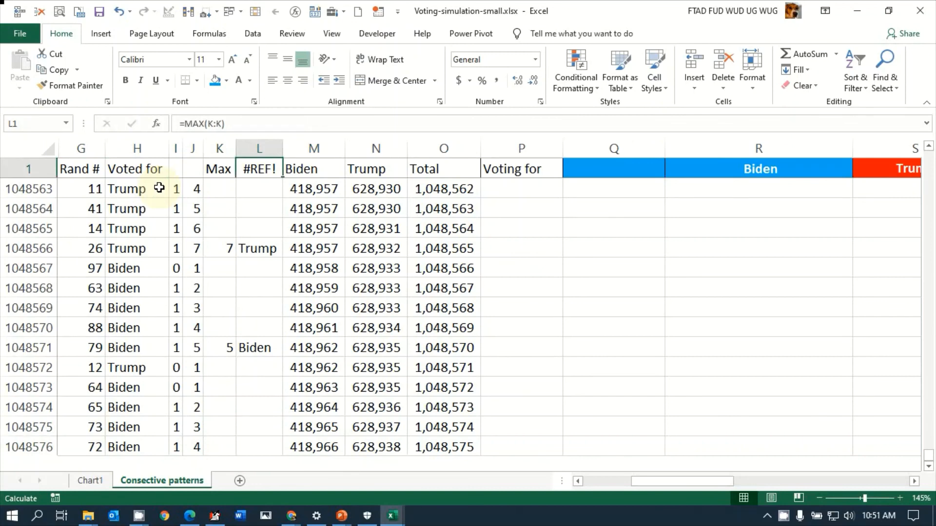
key(Down)
key(Up)
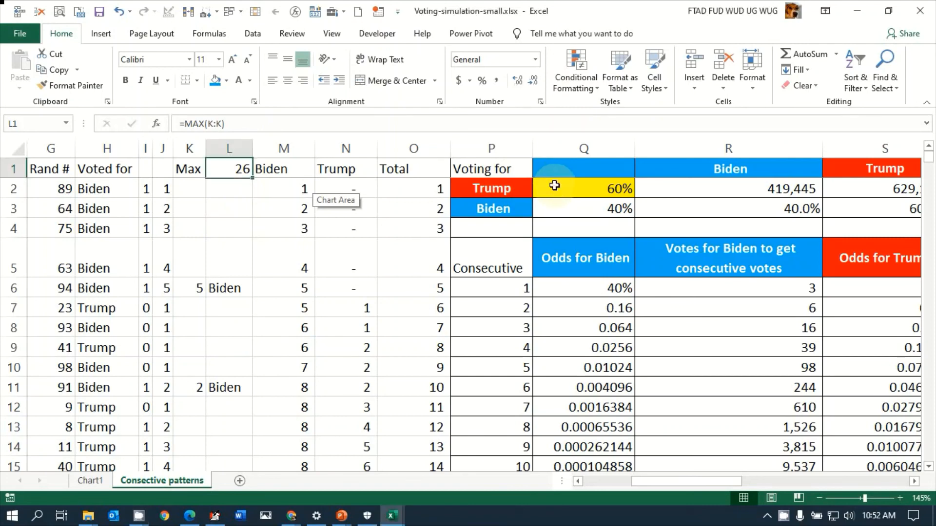
Set the workbook calculation mode to Manual in the formula options.
click(557, 189)
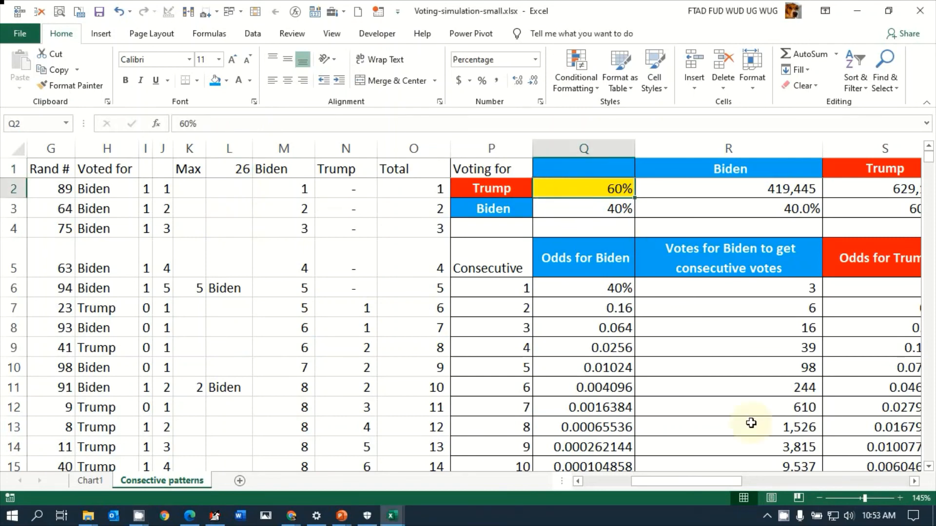
click(25, 30)
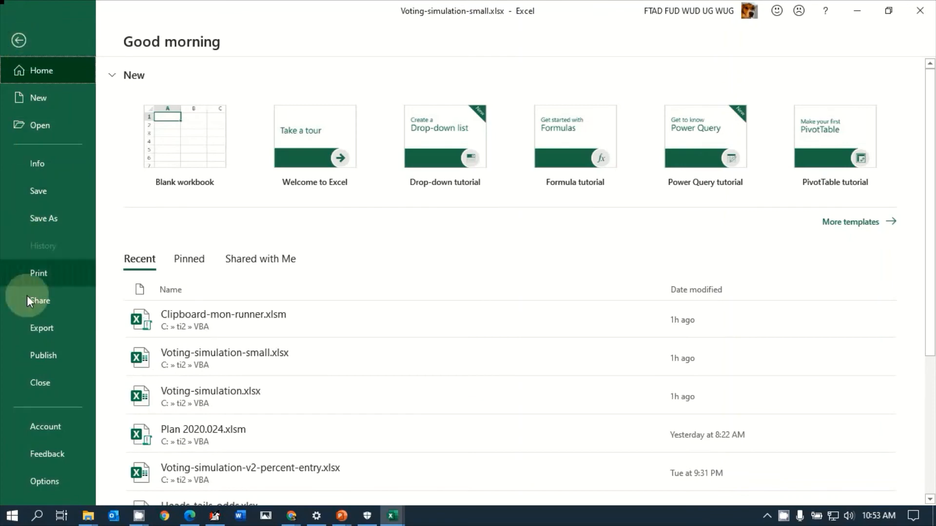
click(59, 481)
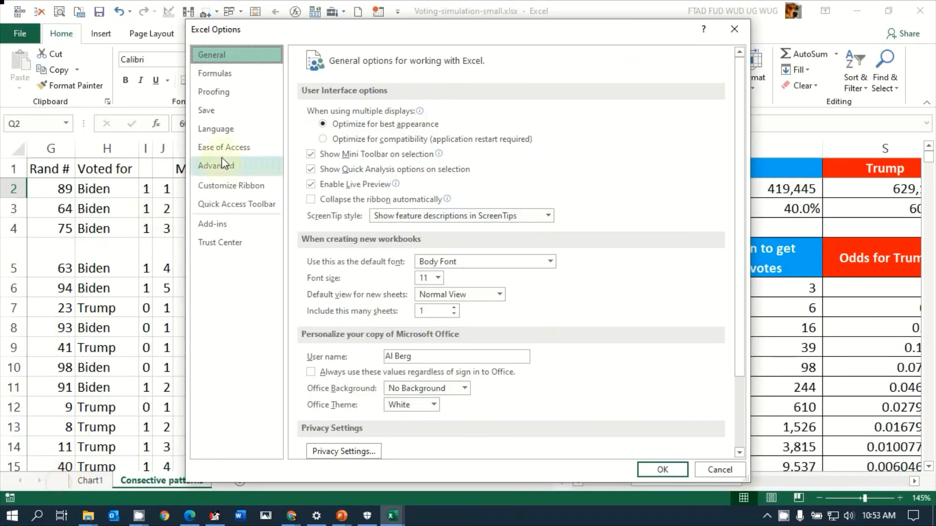
click(214, 74)
click(330, 151)
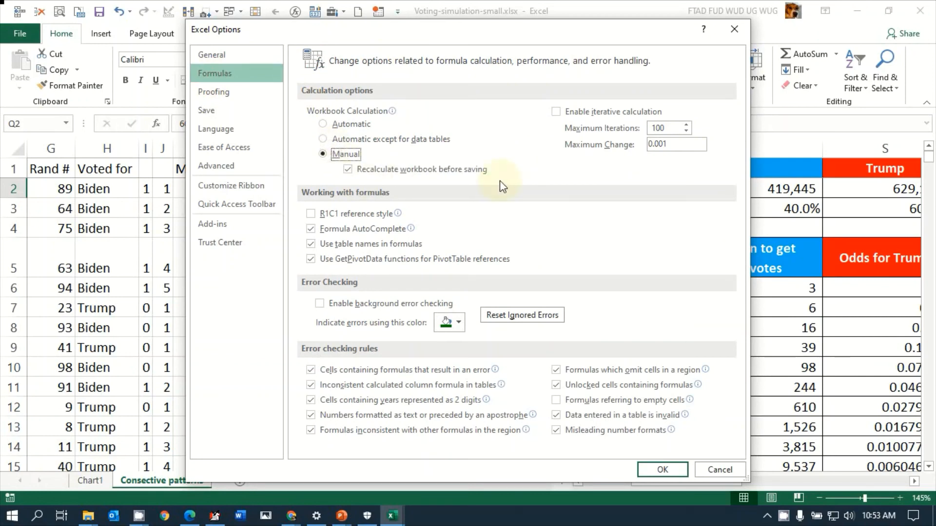
click(665, 473)
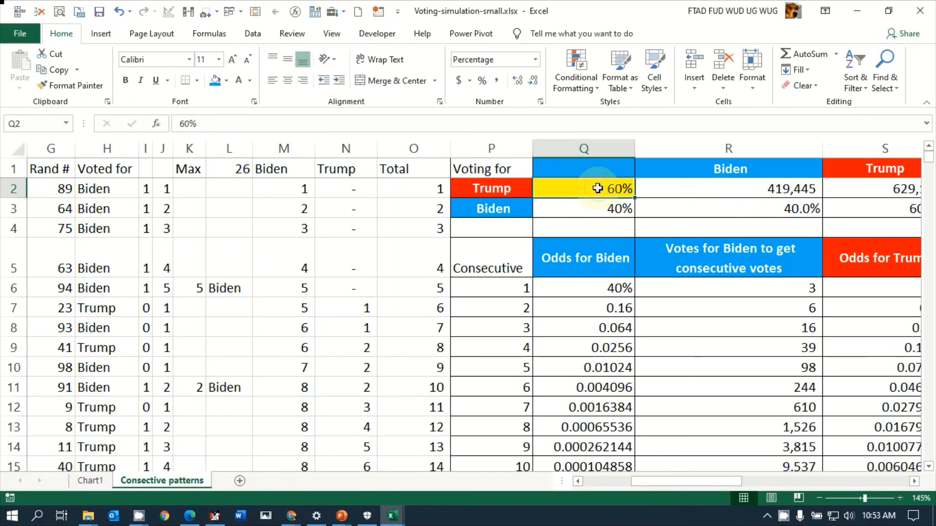
Set the Trump voting share in Q2 to 50% and review the Biden count and percentage formulas in R2 and R3.
text(50)
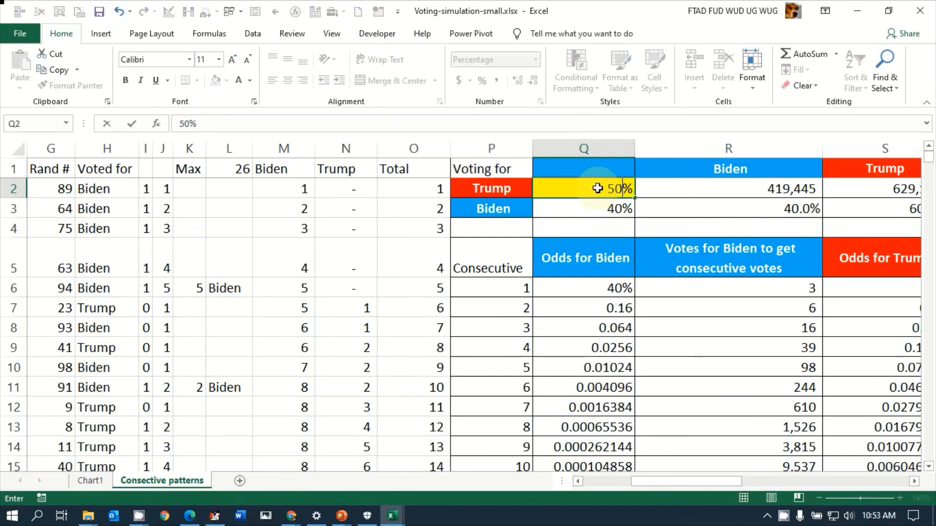
key(Tab)
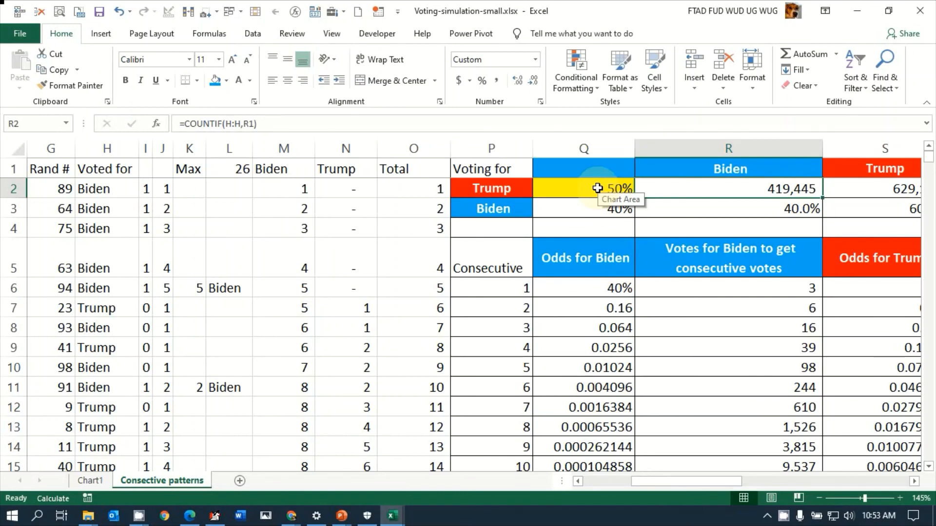
key(Down)
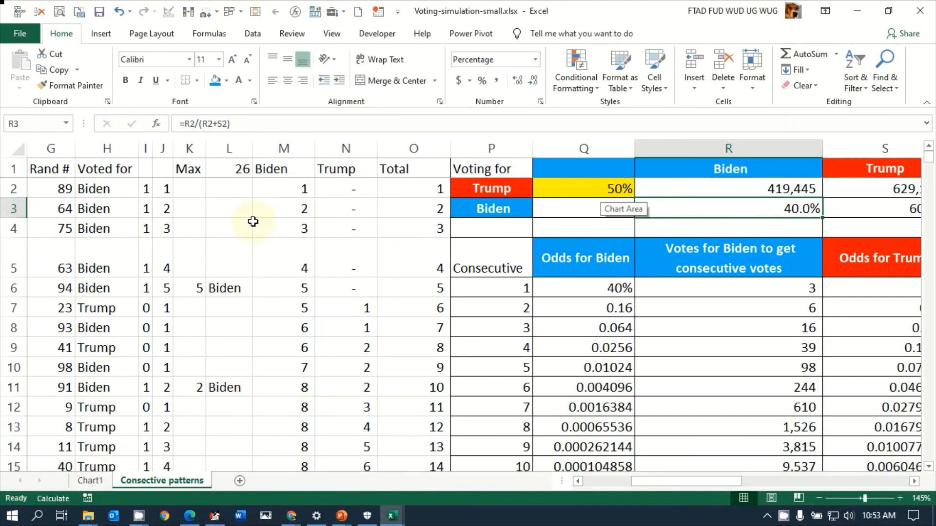
scroll(253, 222, down, 2)
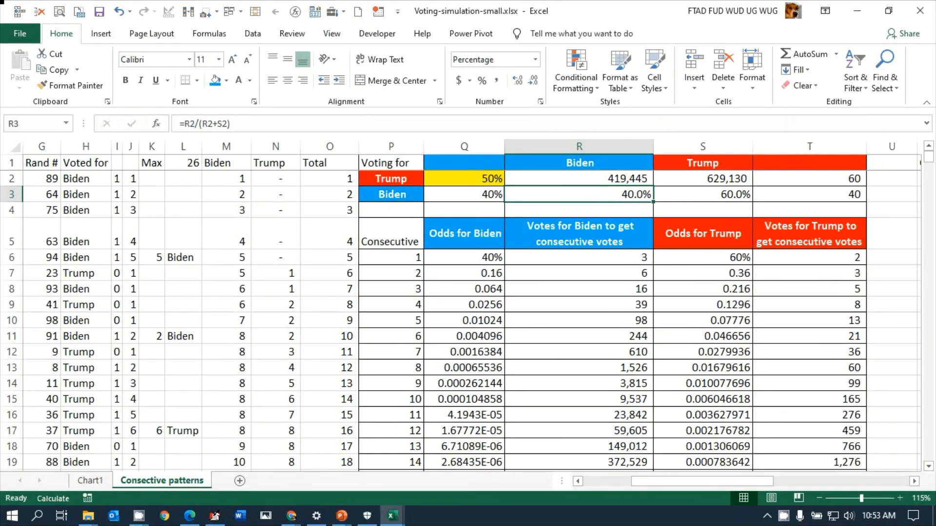
key(alt+Tab)
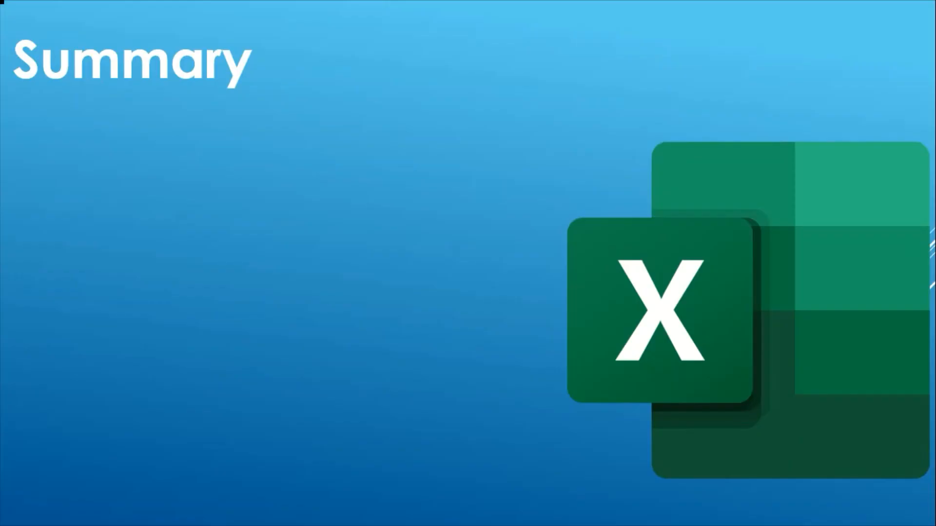
click(872, 402)
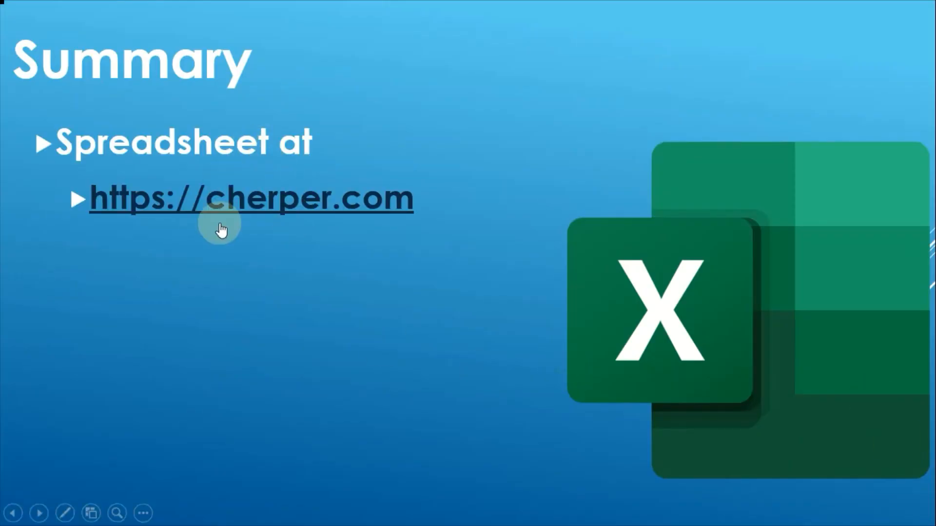
key(Right)
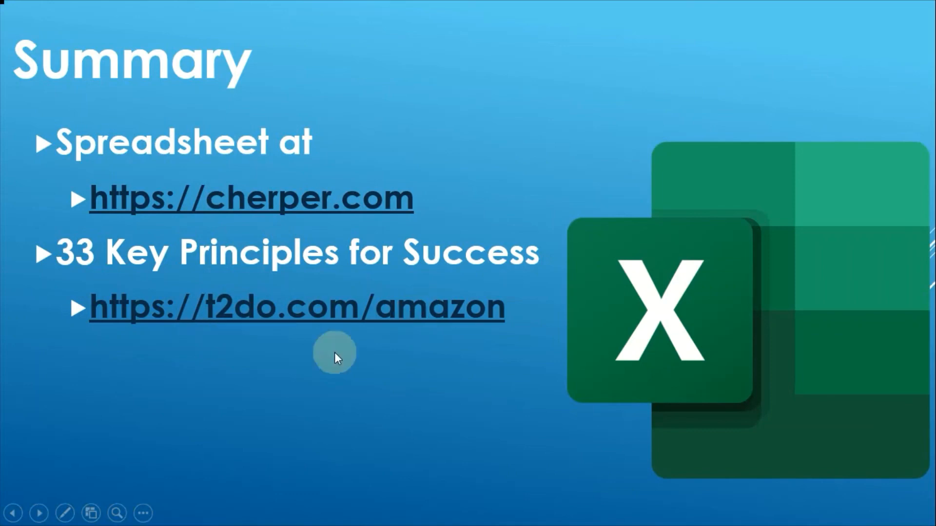
key(Right)
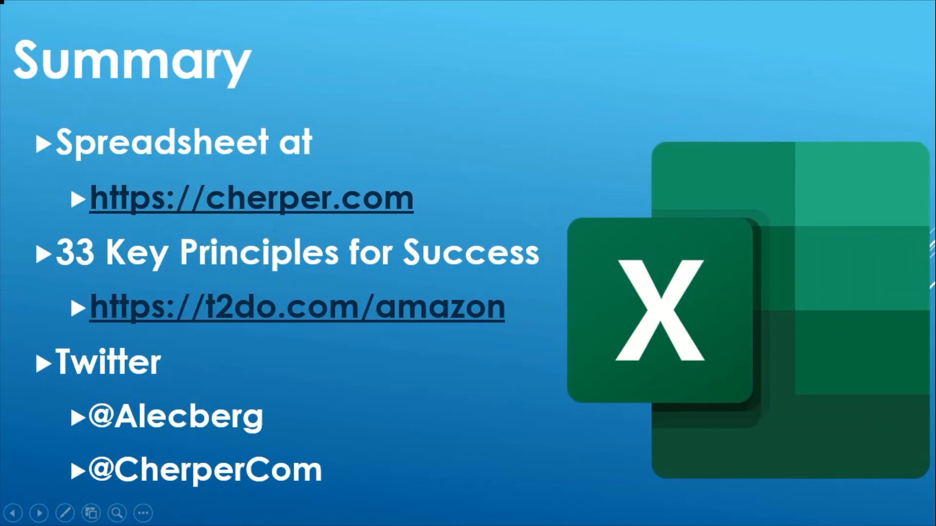
key(alt+Tab)
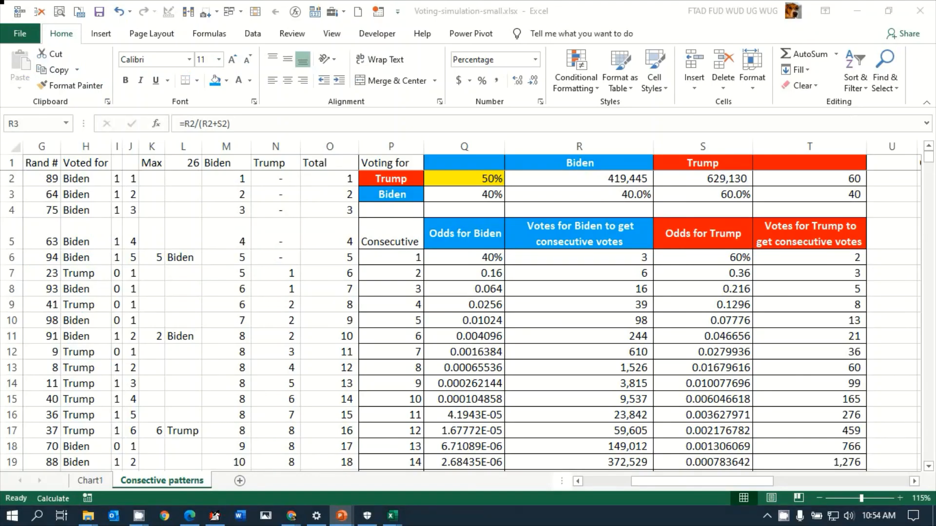
Switch to Chrome, open cherper.com and look over the feed containing the voting simulation spreadsheet link.
key(alt+Tab)
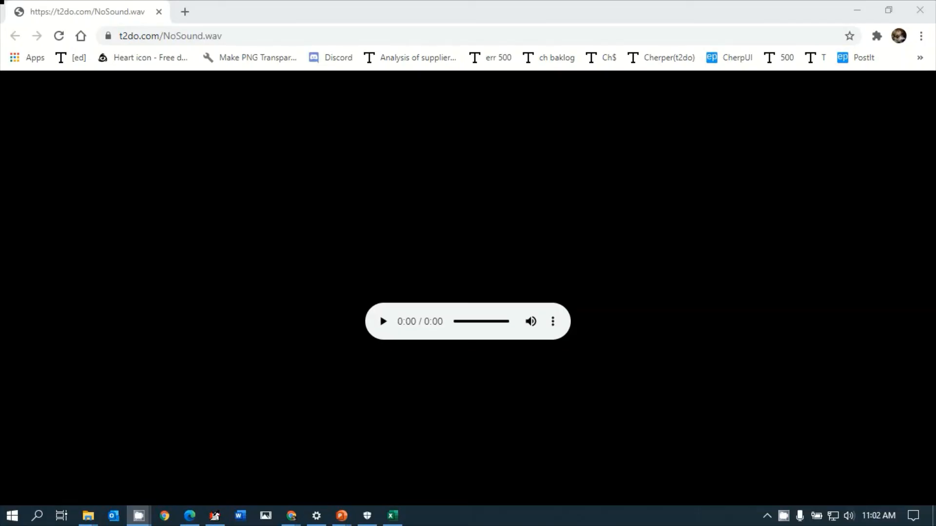
click(229, 30)
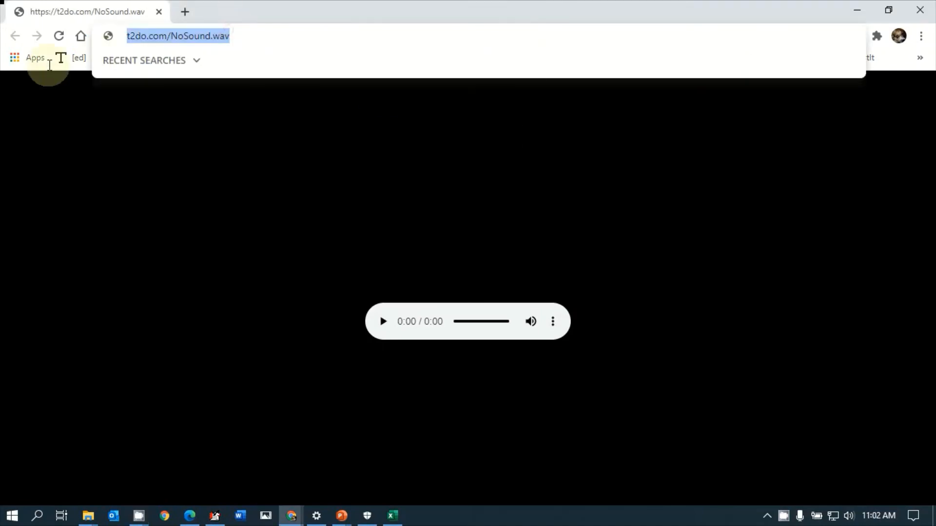
text(c)
key(Return)
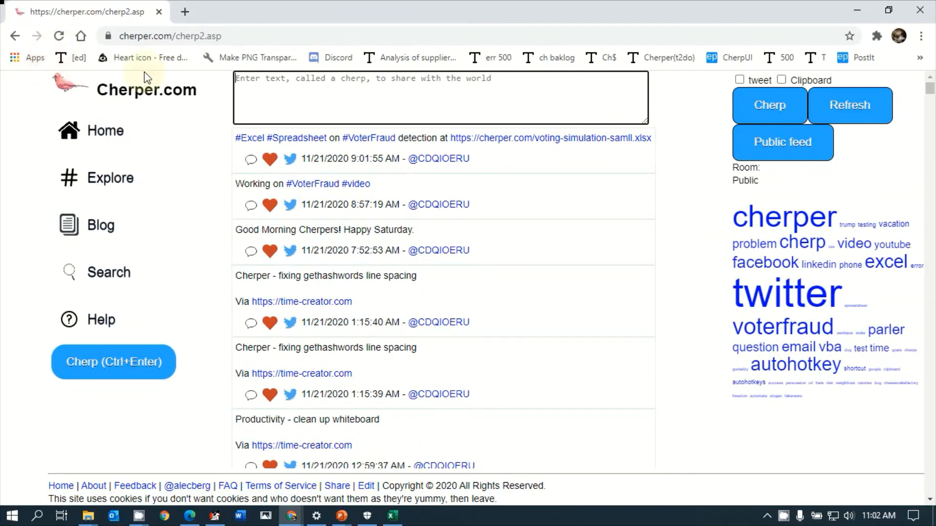
scroll(402, 224, down, 7)
scroll(402, 225, up, 7)
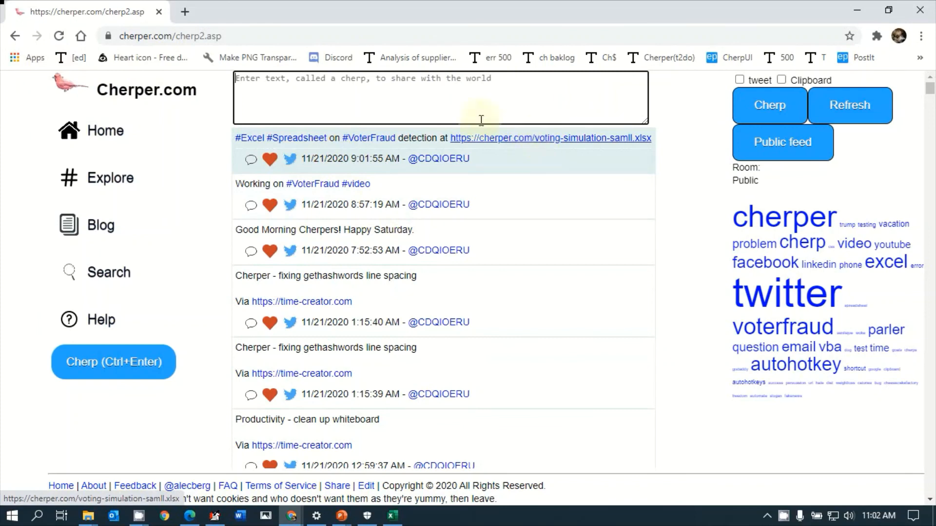
Go to t2do.com/amazon for the 33 Key Principles for Success eBook.
click(272, 36)
text(t2doc)
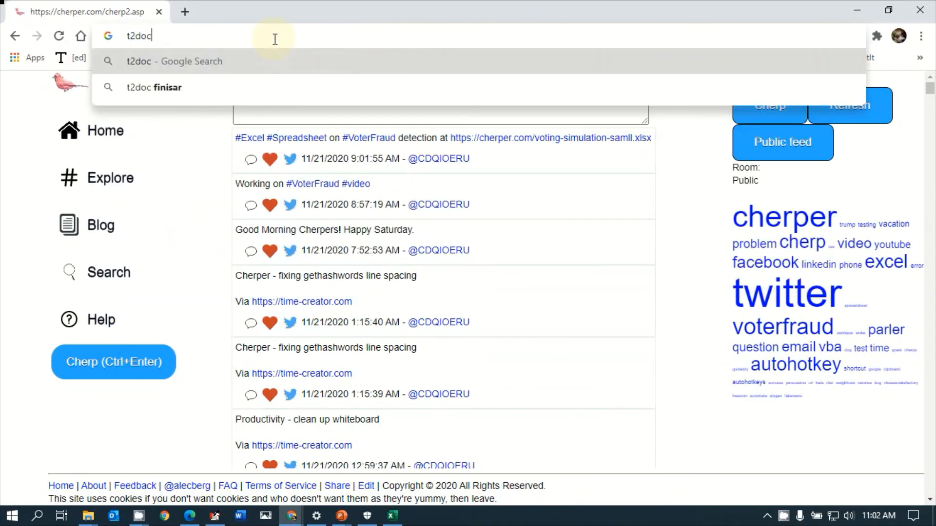
key(BackSpace)
text(.com/am)
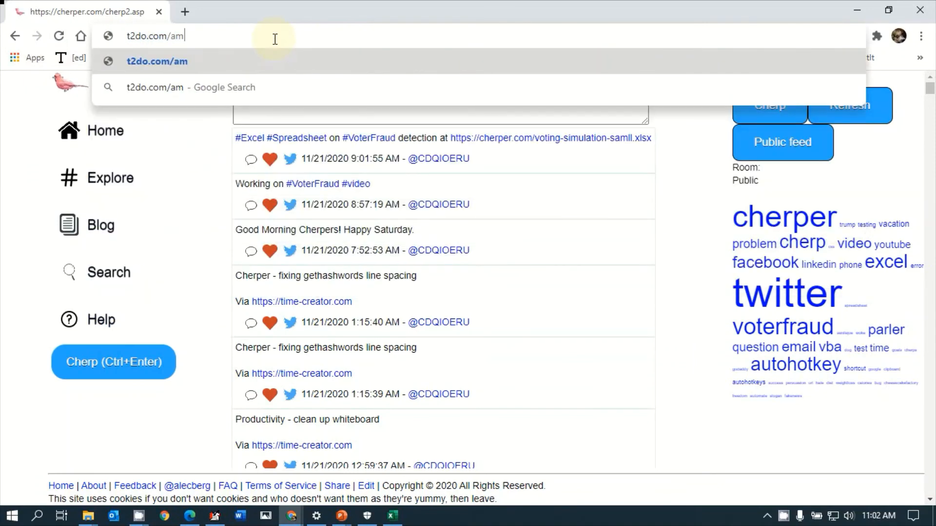
text(azon)
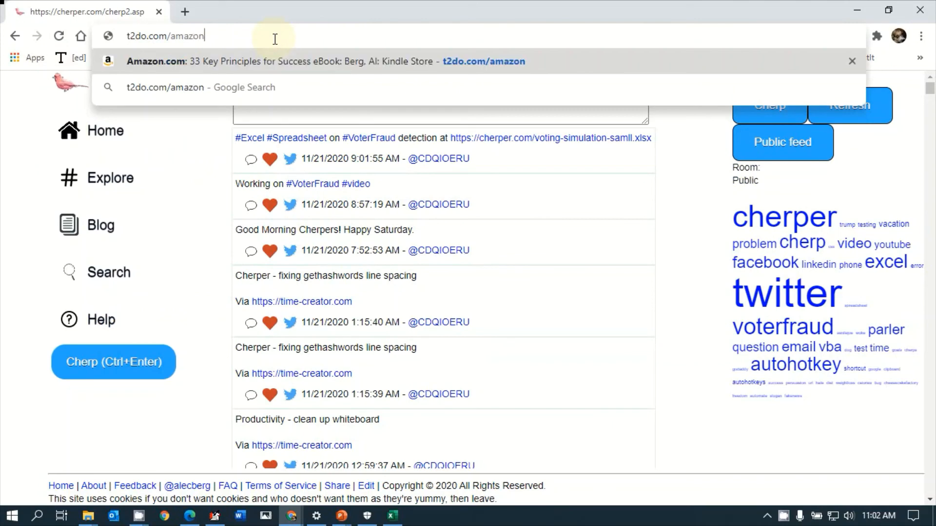
key(Return)
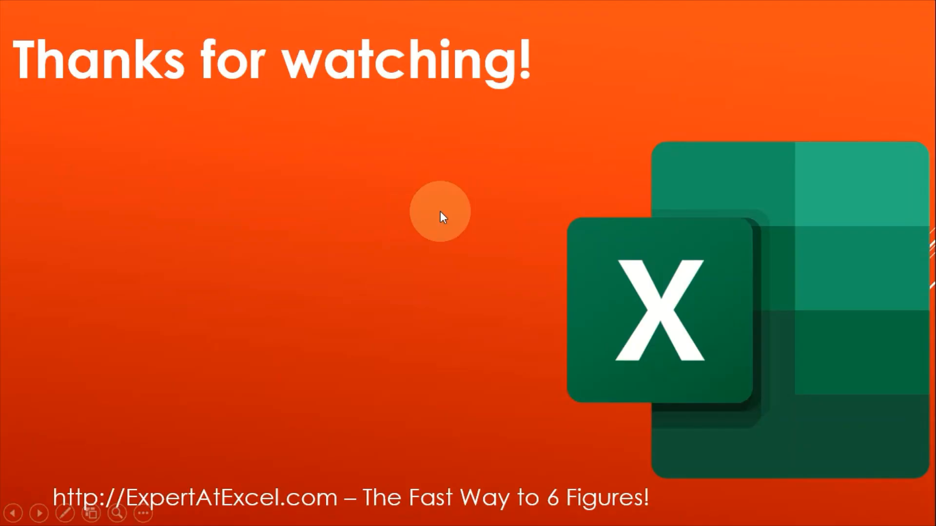
click(444, 213)
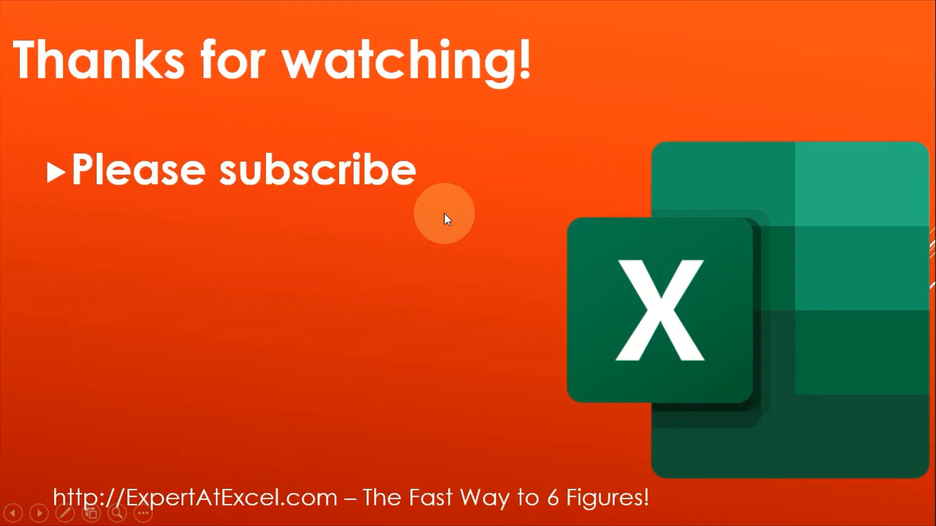
click(444, 214)
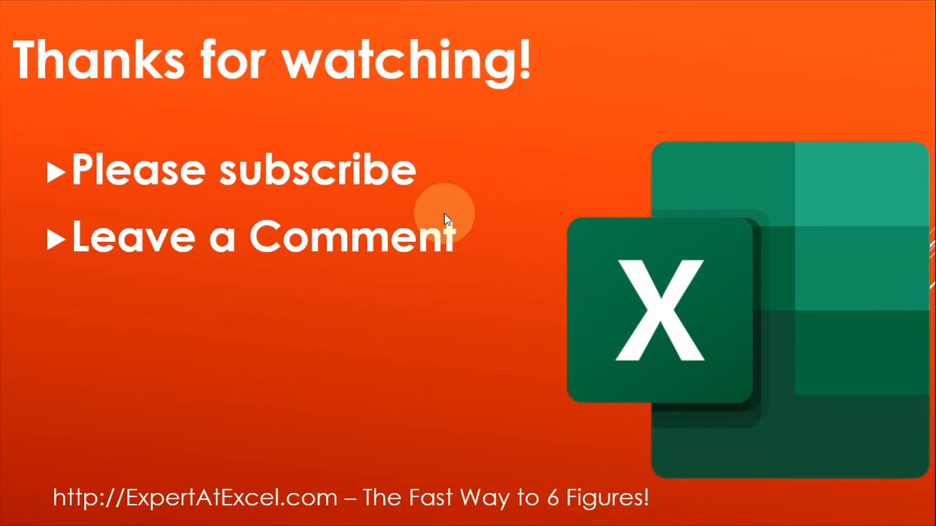
click(444, 215)
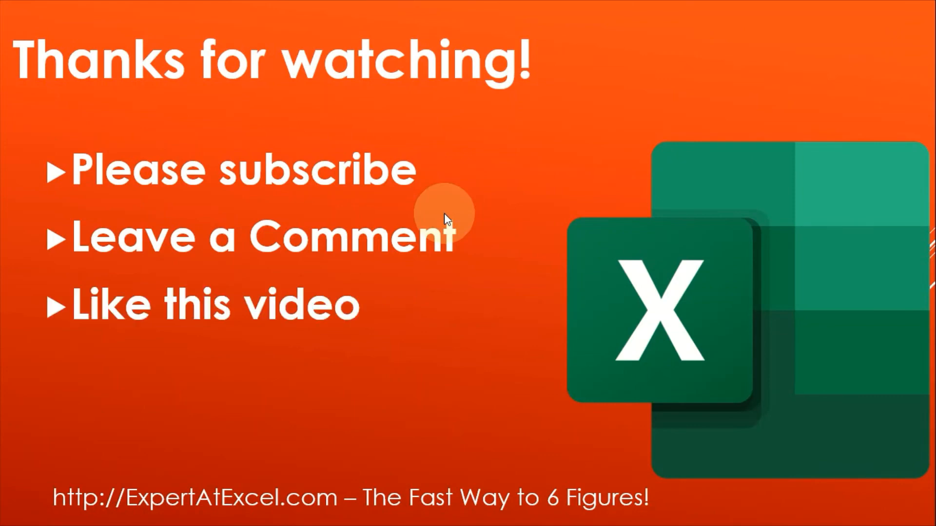